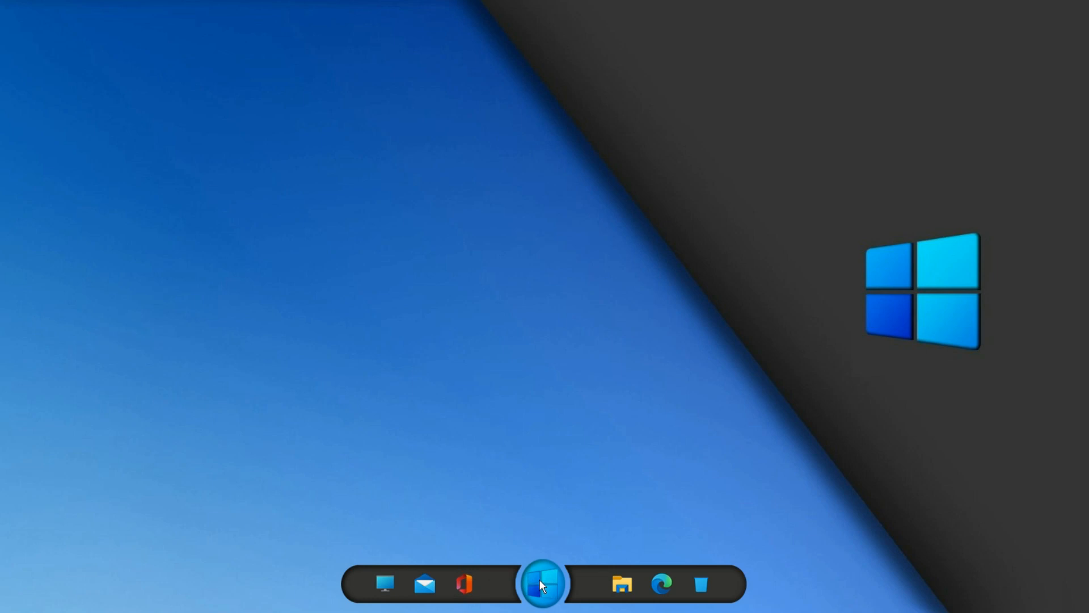
Step: Look through the tiles in the Start menu, and close the menu
click(539, 582)
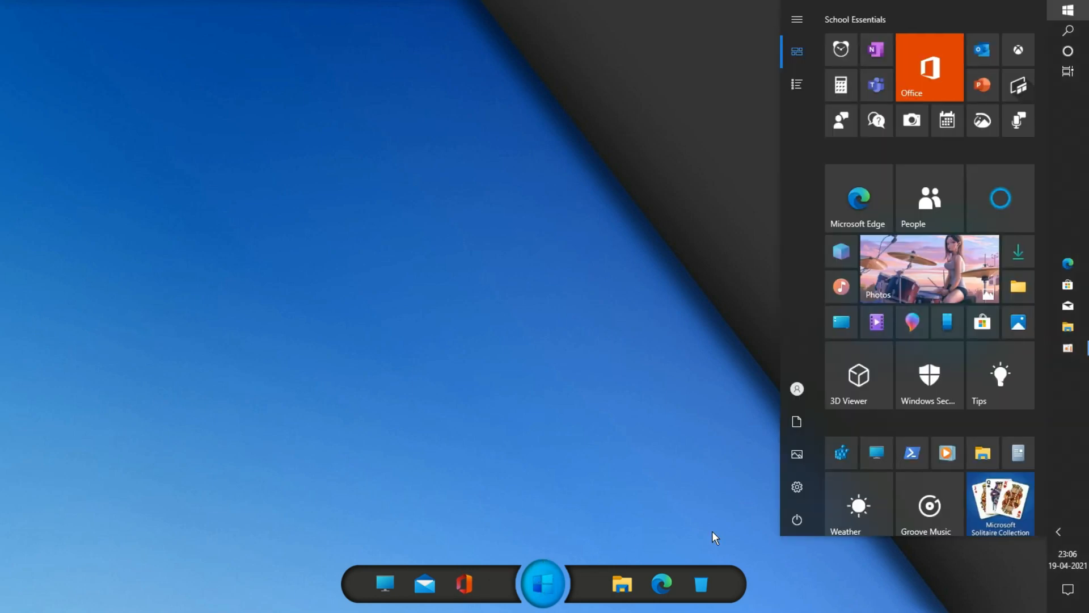
scroll(961, 431, down, 3)
scroll(961, 428, up, 3)
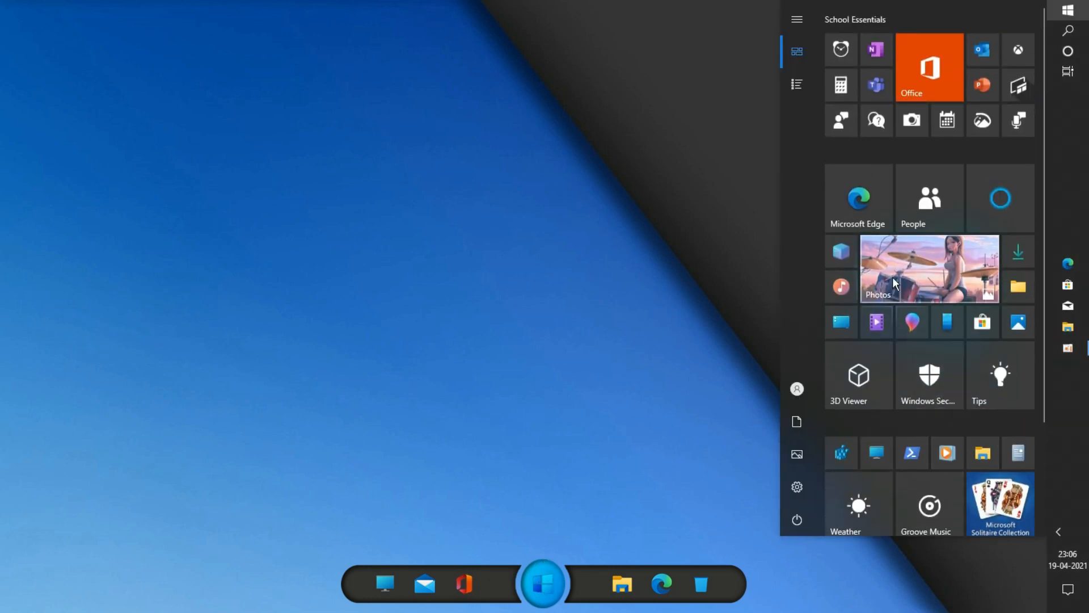
click(705, 514)
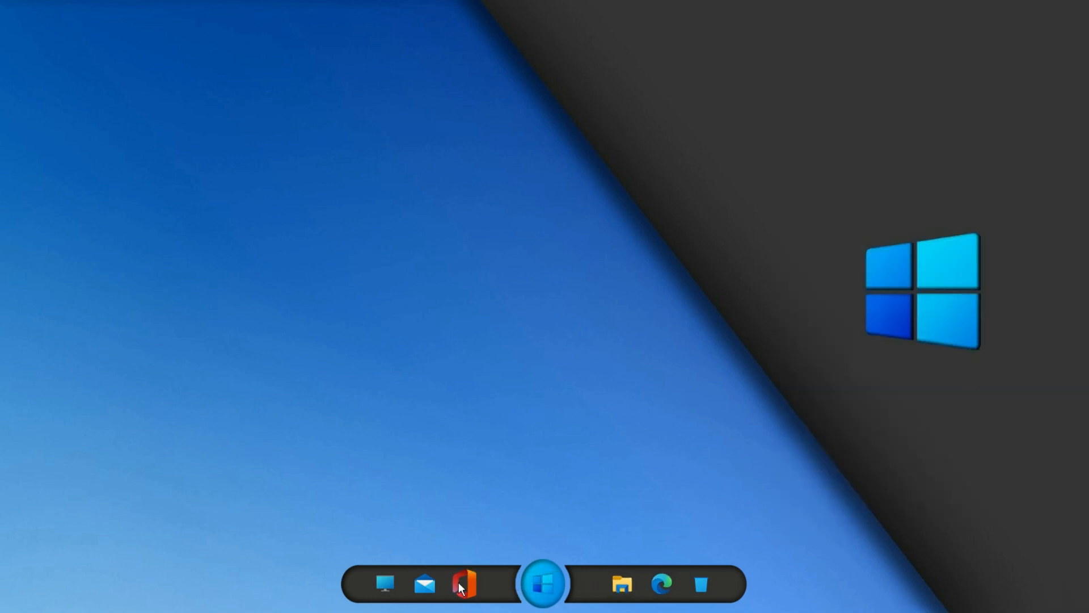
Step: Browse Quick access, This PC, Local Disk (C:) and Libraries in the themed file manager, and close its window
click(395, 584)
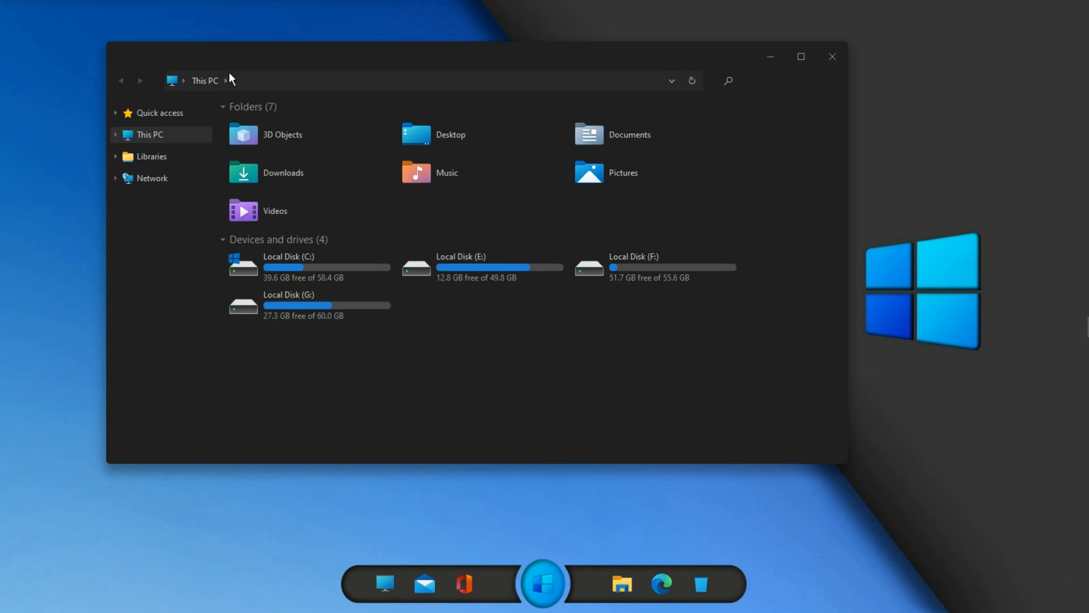
drag(242, 59, 360, 96)
click(316, 148)
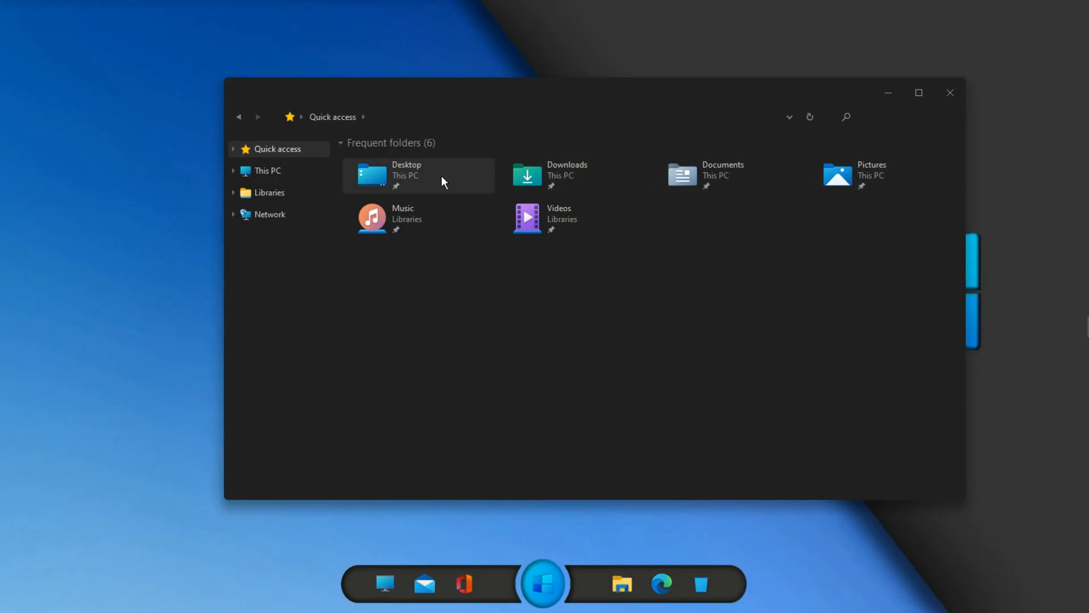
click(315, 168)
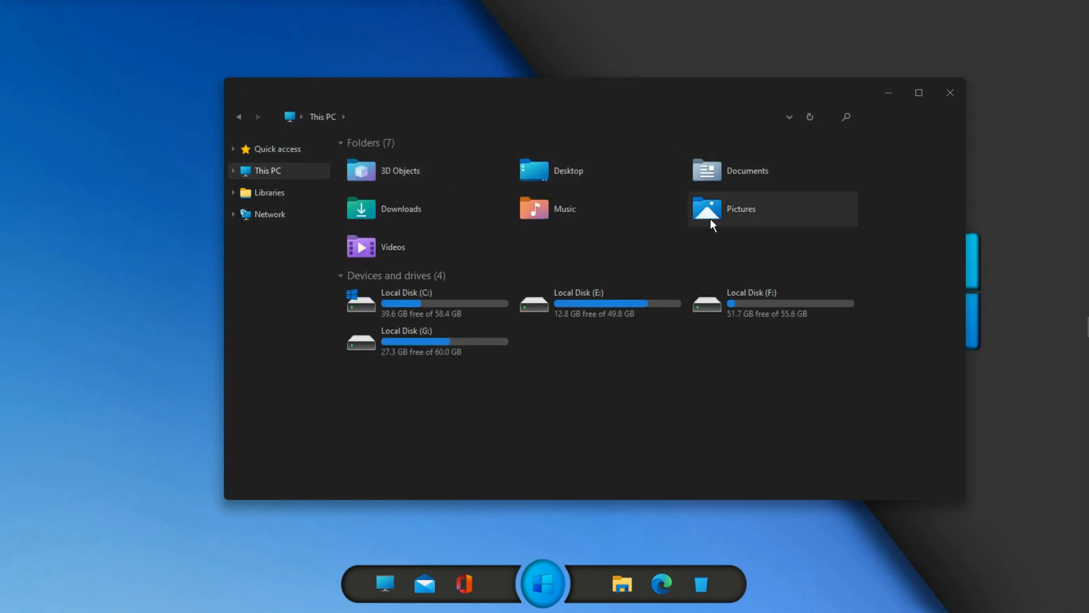
double_click(434, 308)
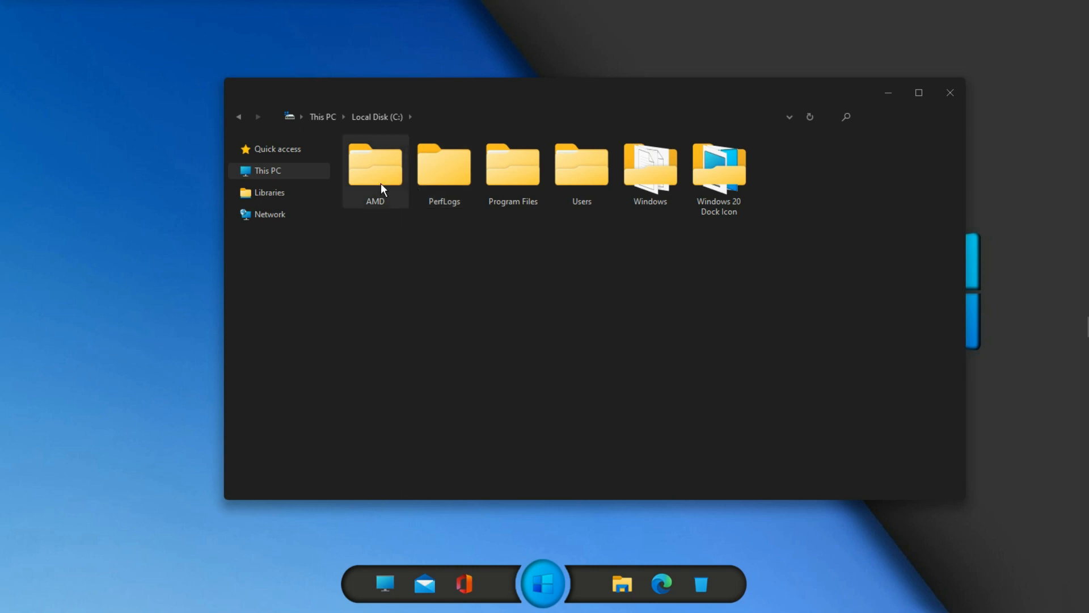
click(302, 192)
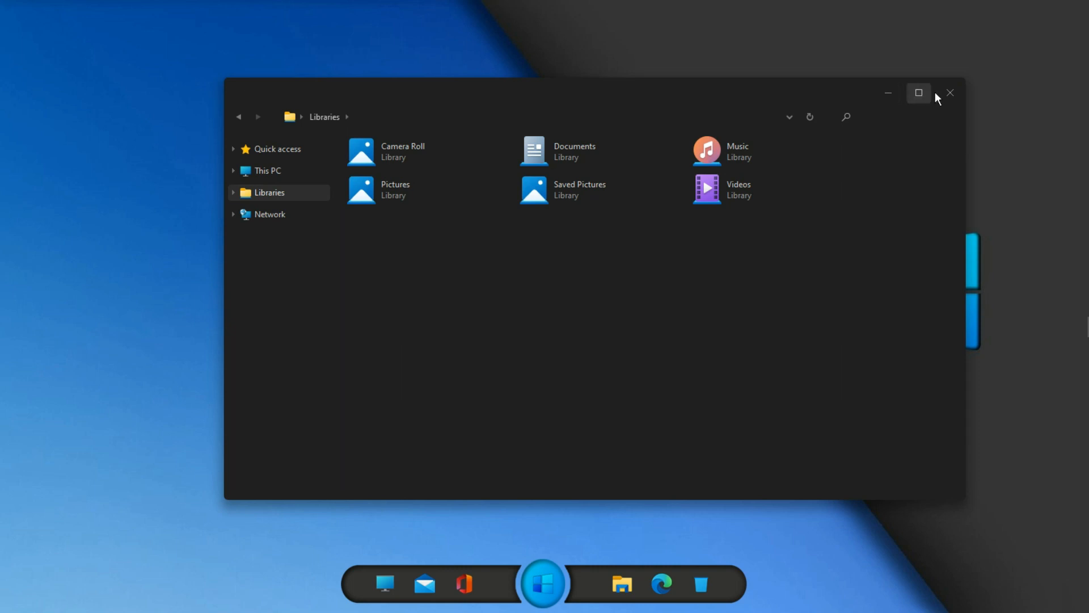
click(949, 94)
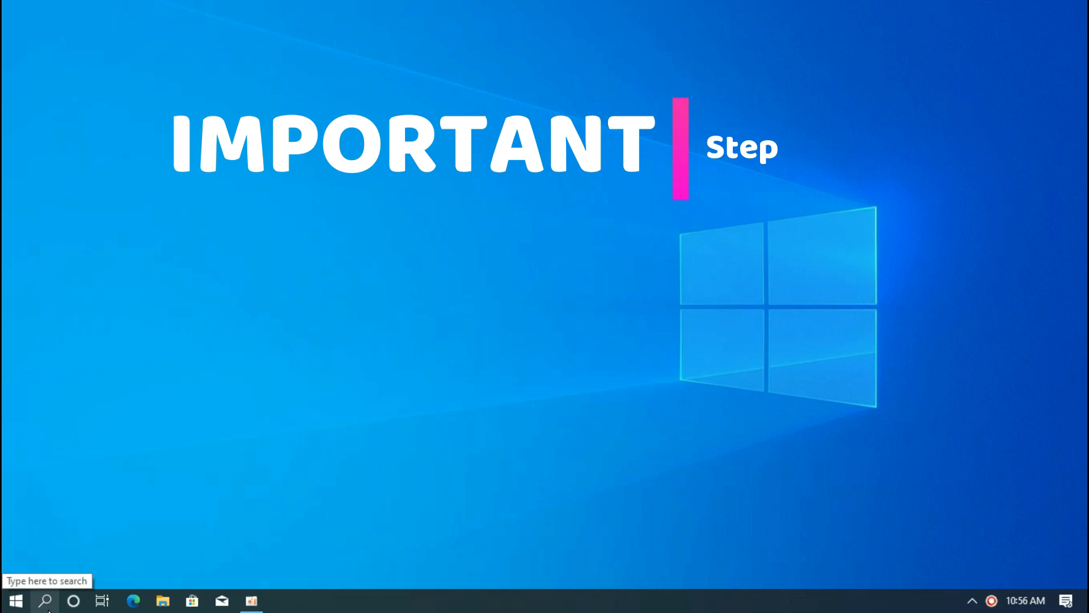
Step: Search Windows for "create restore point" and open the Create a restore point settings
click(46, 601)
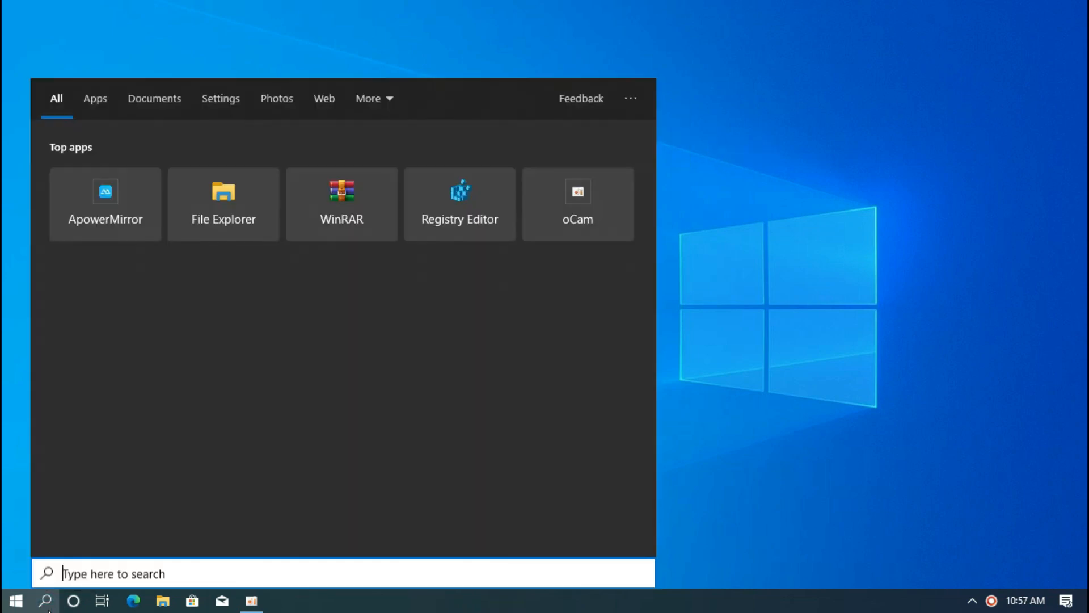
text(cr)
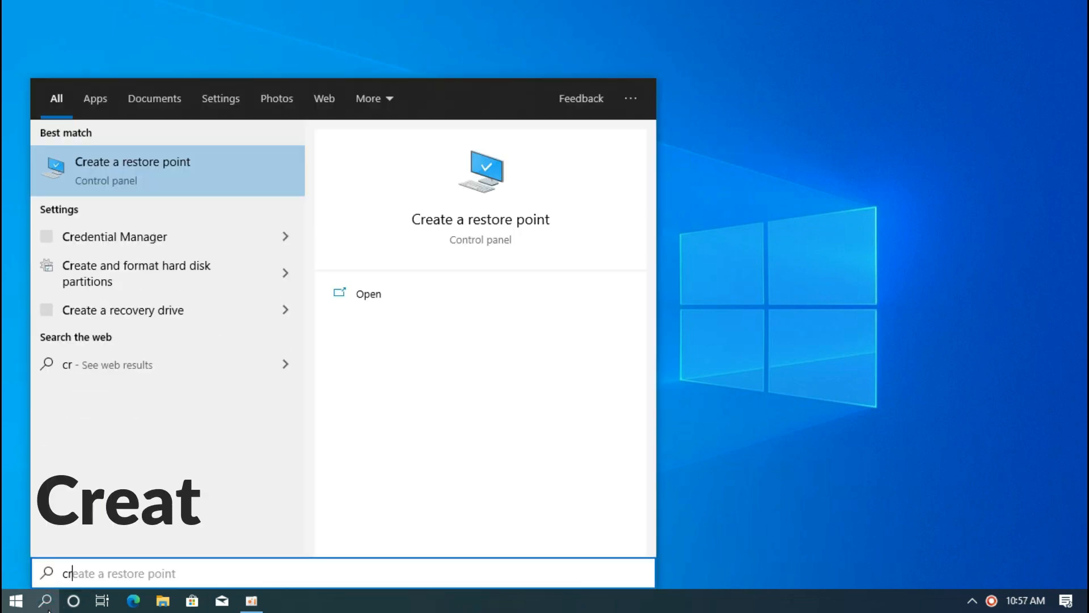
text(eate r)
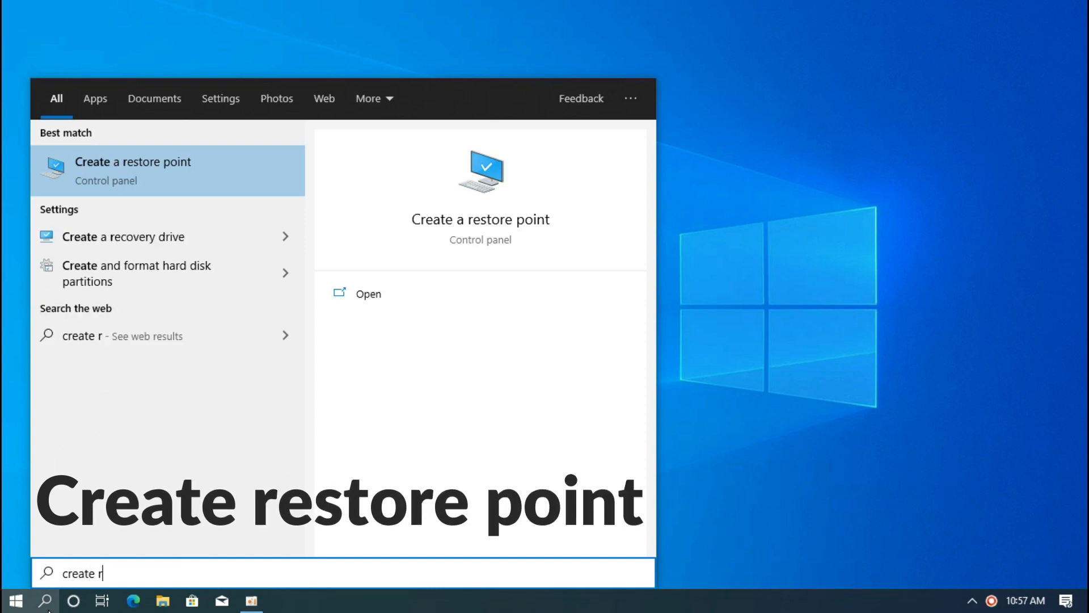
text(estor)
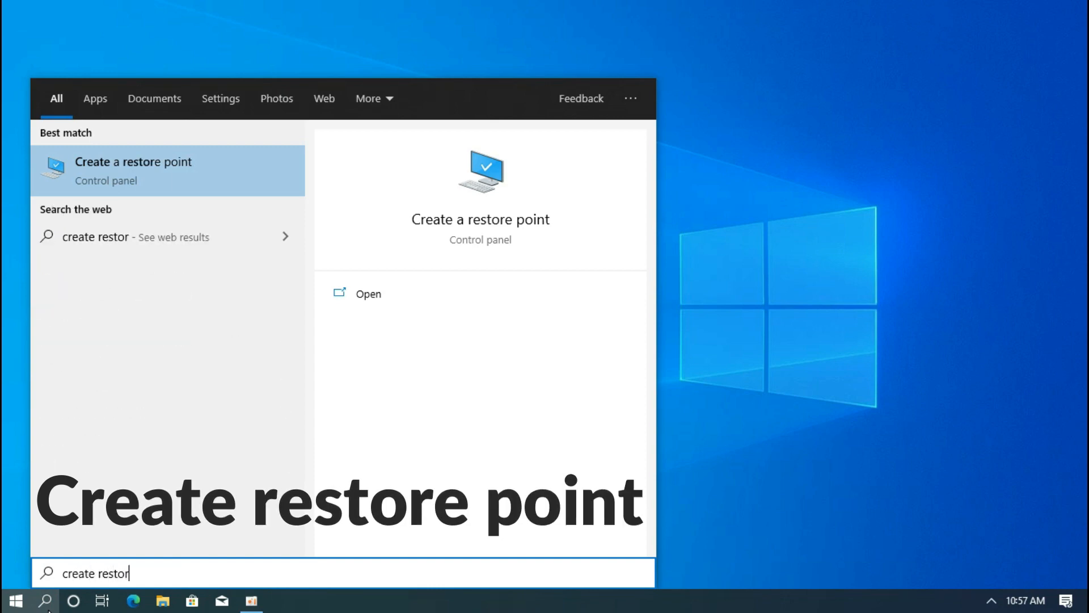
text(e point)
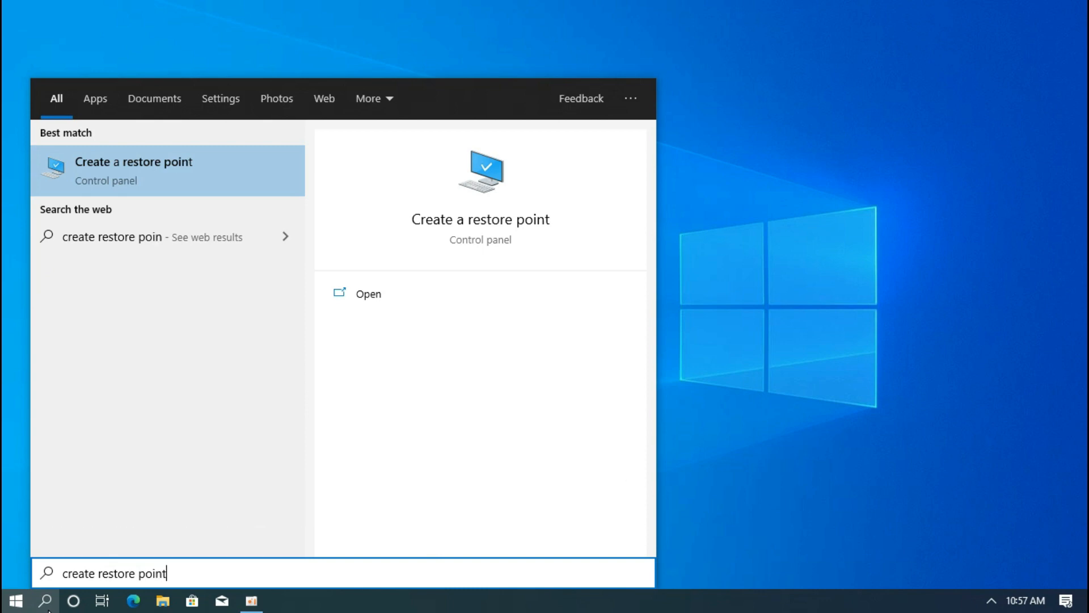
click(97, 184)
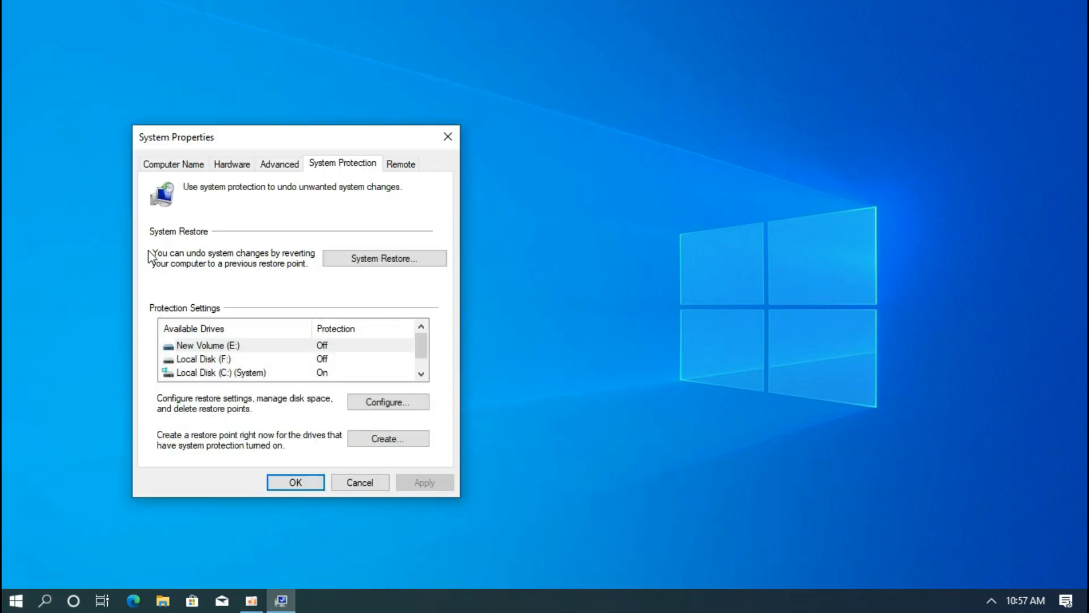
Step: Turn on system protection for the Local Disk (C:) system drive
click(227, 373)
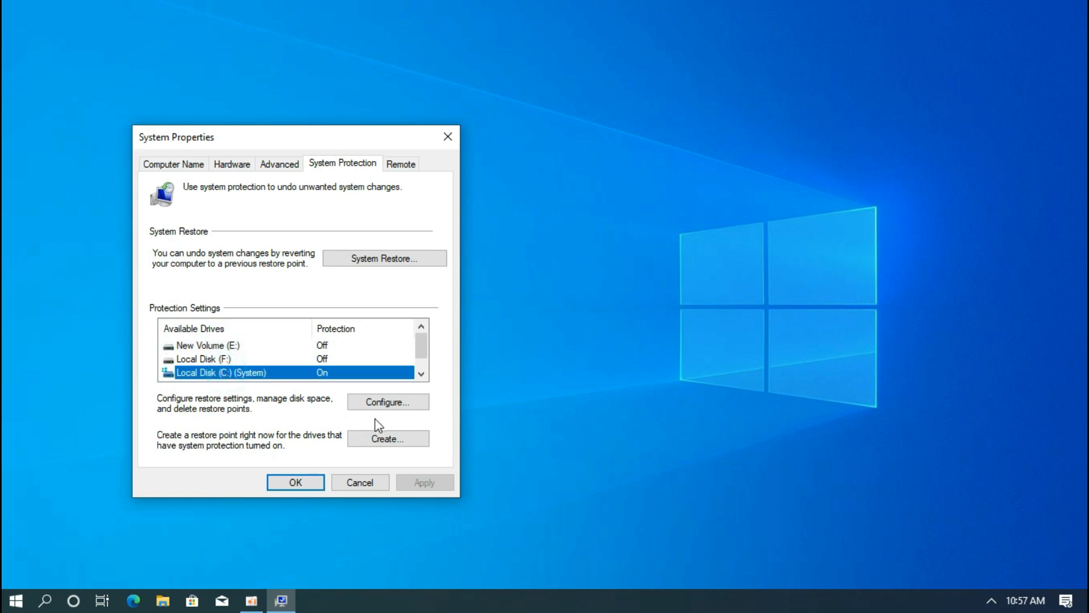
click(388, 405)
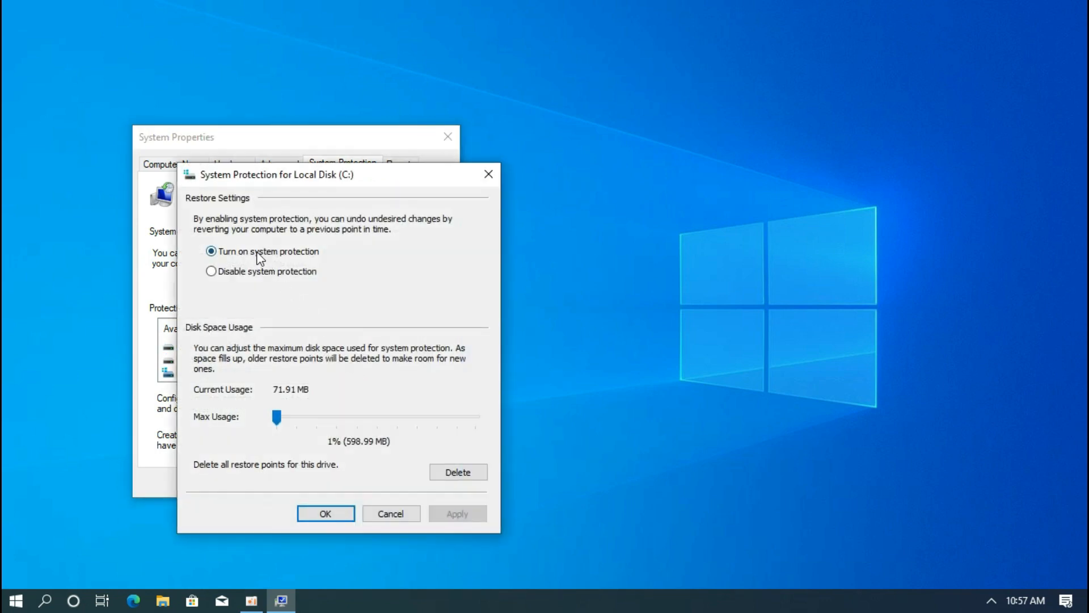
click(256, 252)
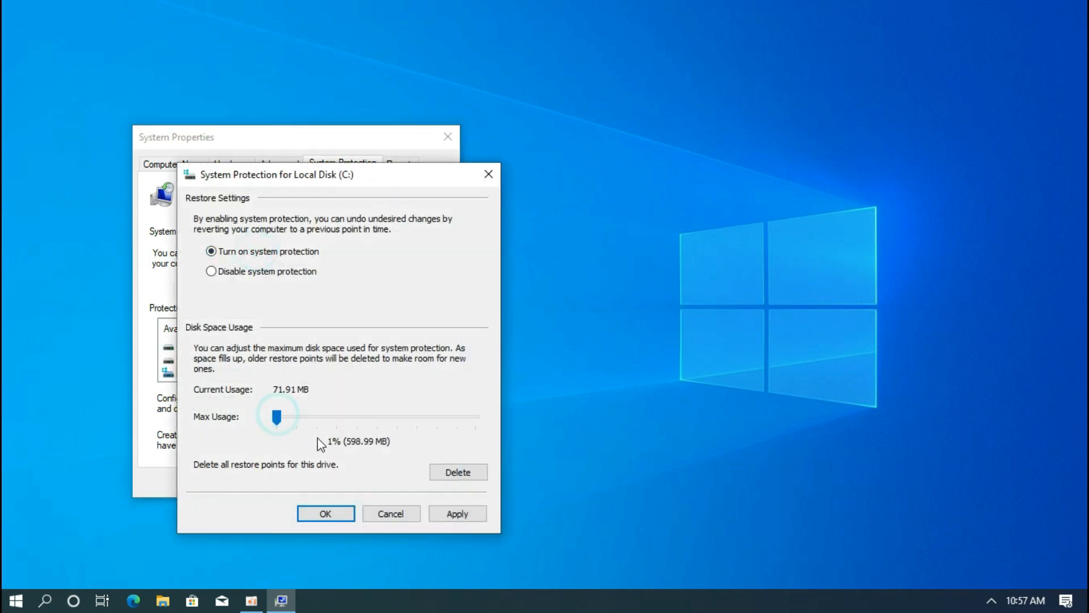
click(324, 513)
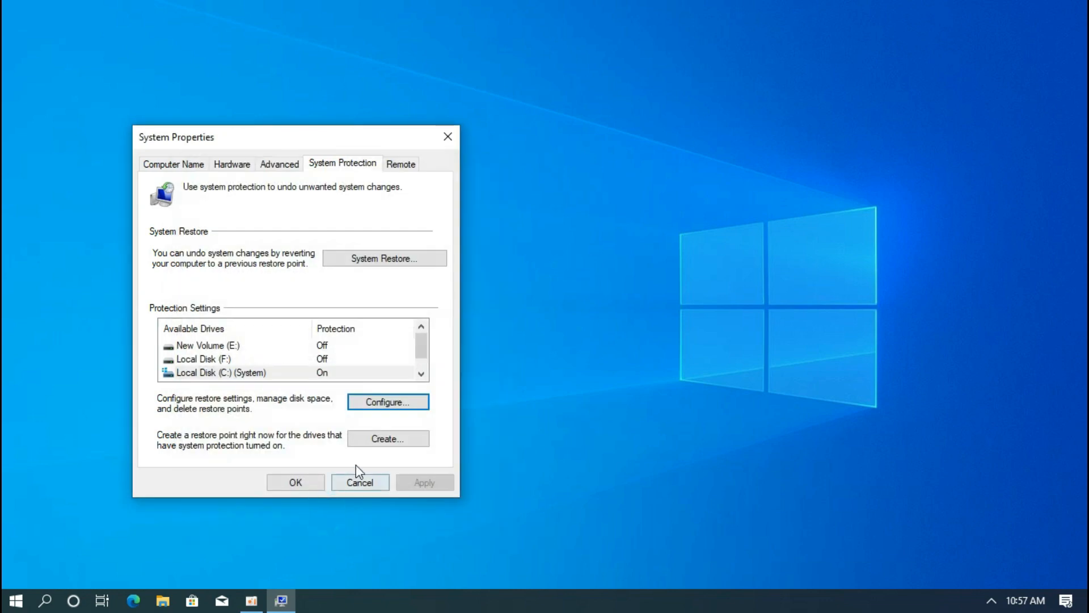
Step: Create a restore point with the description "restore" and close System Properties
click(370, 440)
click(254, 269)
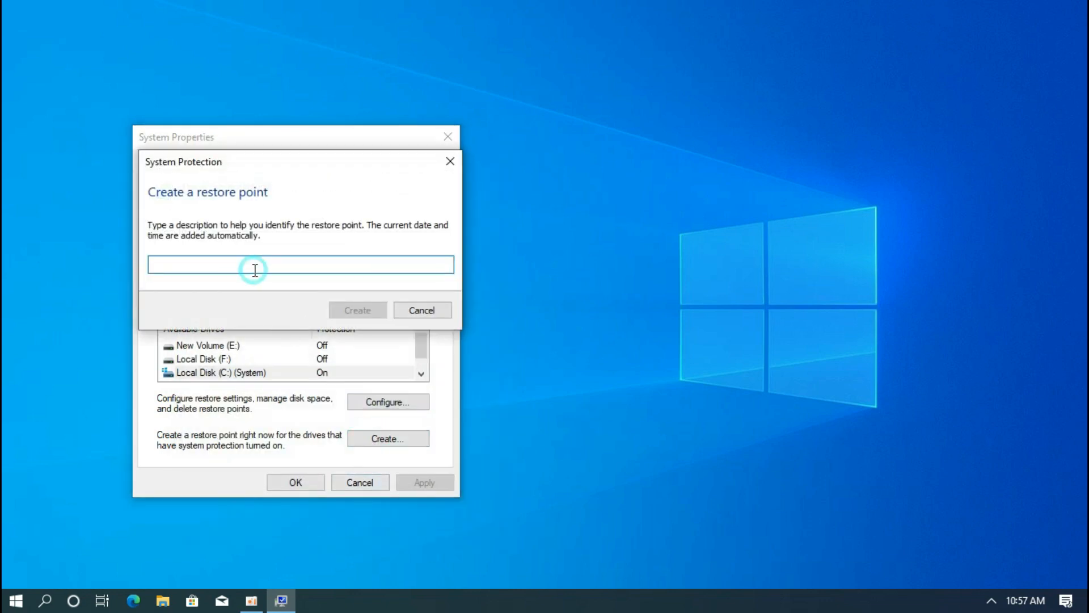
text(restore)
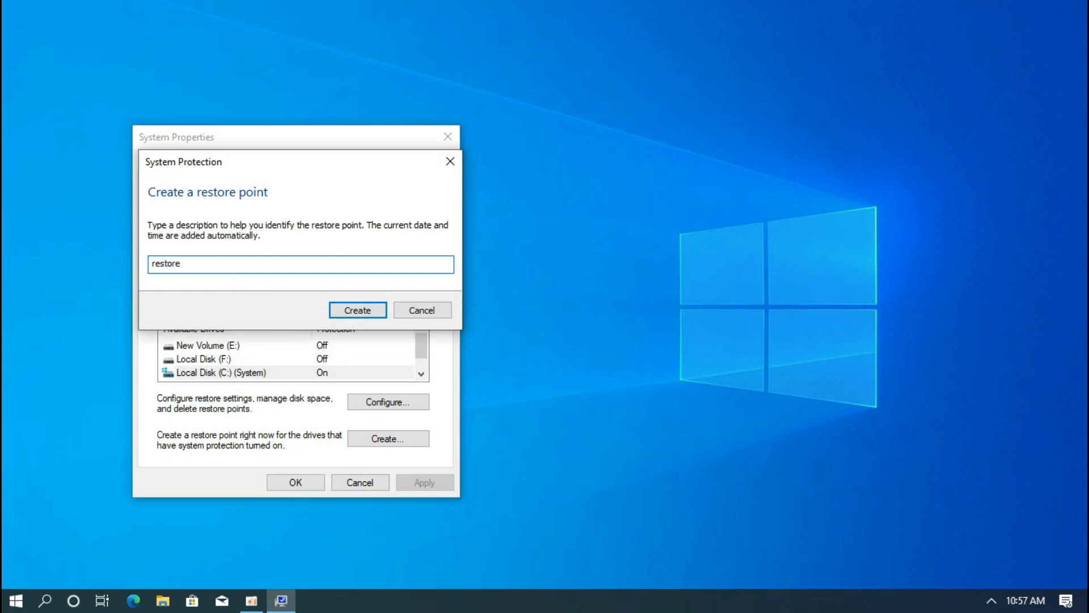
click(357, 311)
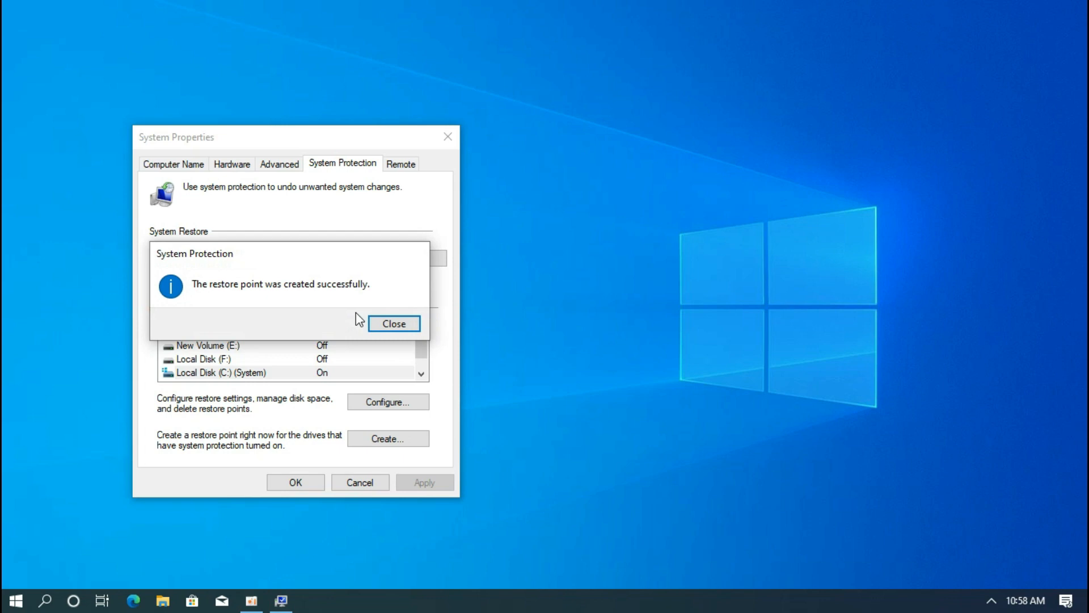
click(399, 322)
click(309, 482)
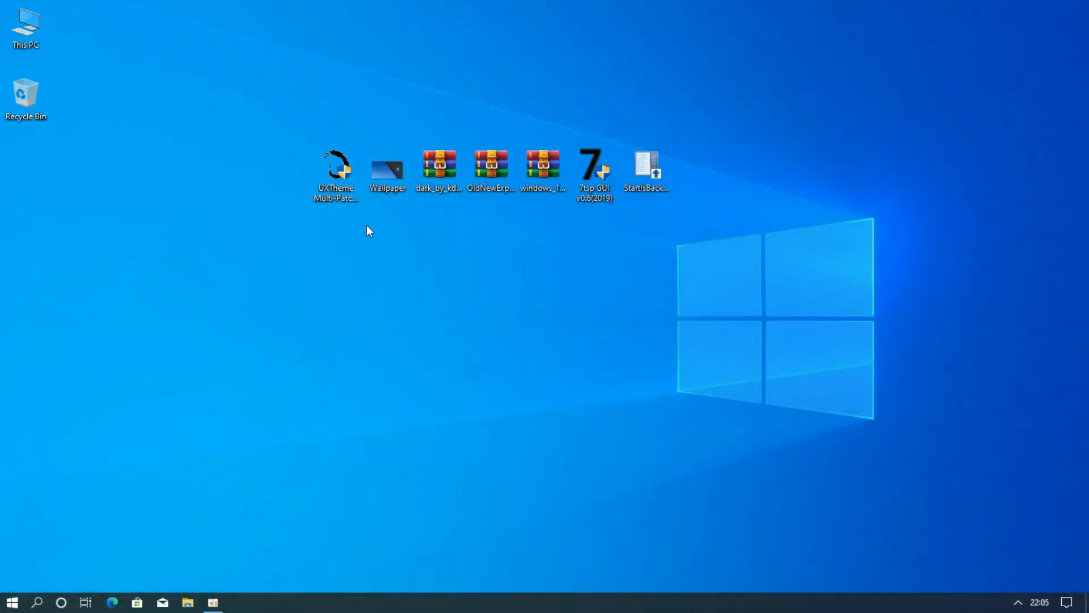
Step: Run UXTheme Multi-Patcher 15.0 from the desktop and patch the theme engine with its default options
click(351, 187)
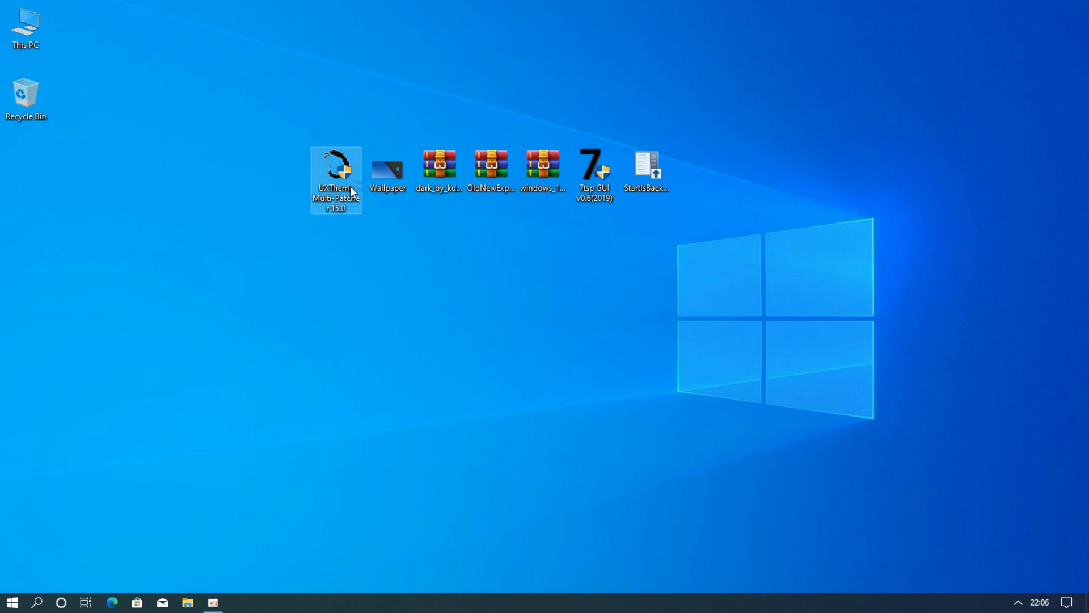
click(443, 387)
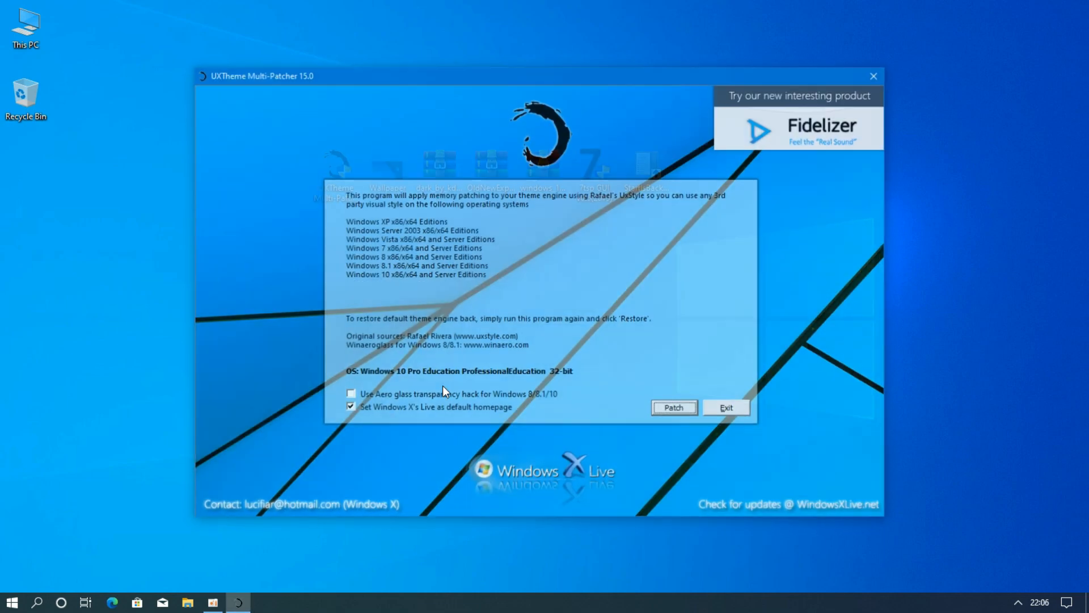
click(661, 409)
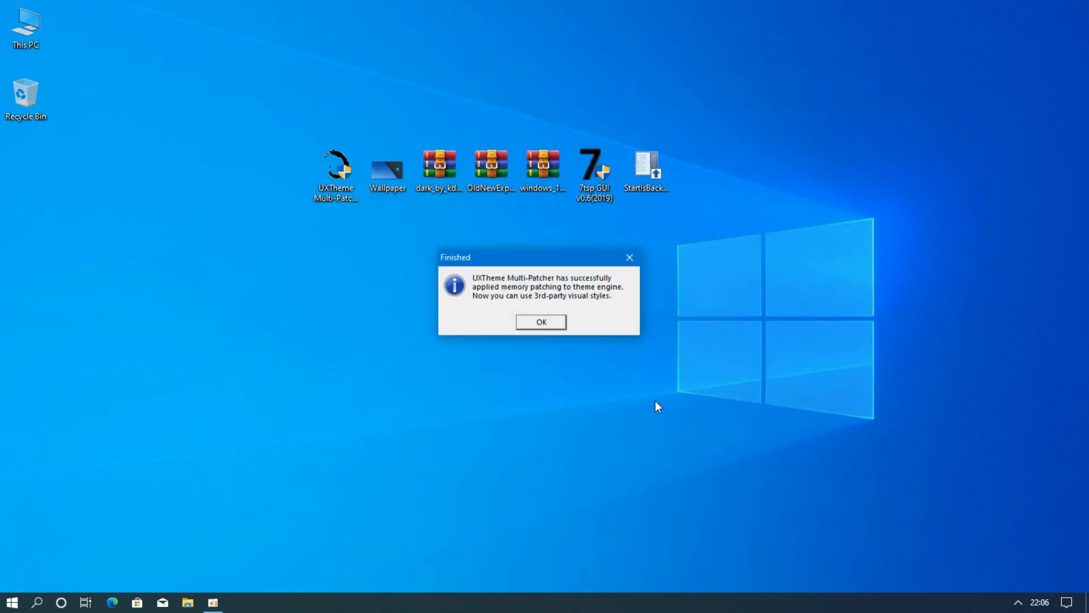
click(557, 328)
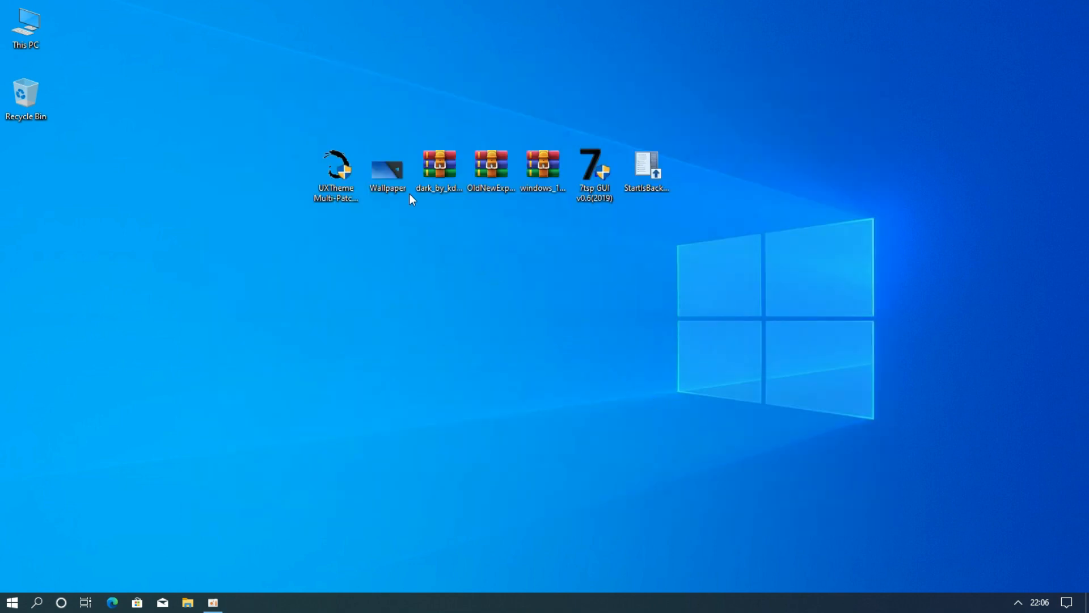
Step: Set the Wallpaper image on the desktop as the desktop background
right_click(396, 176)
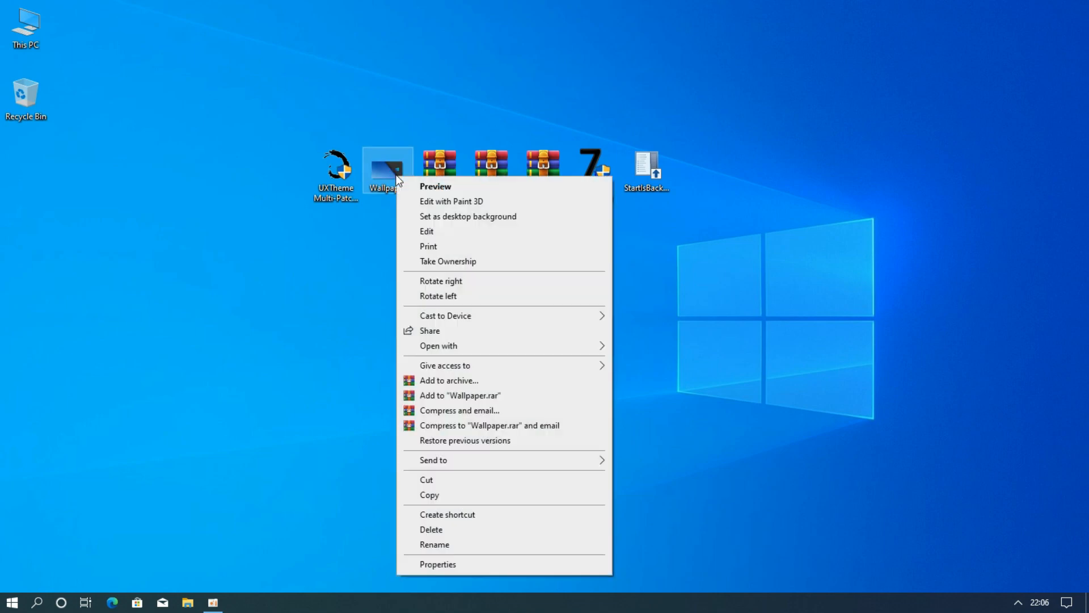
click(414, 212)
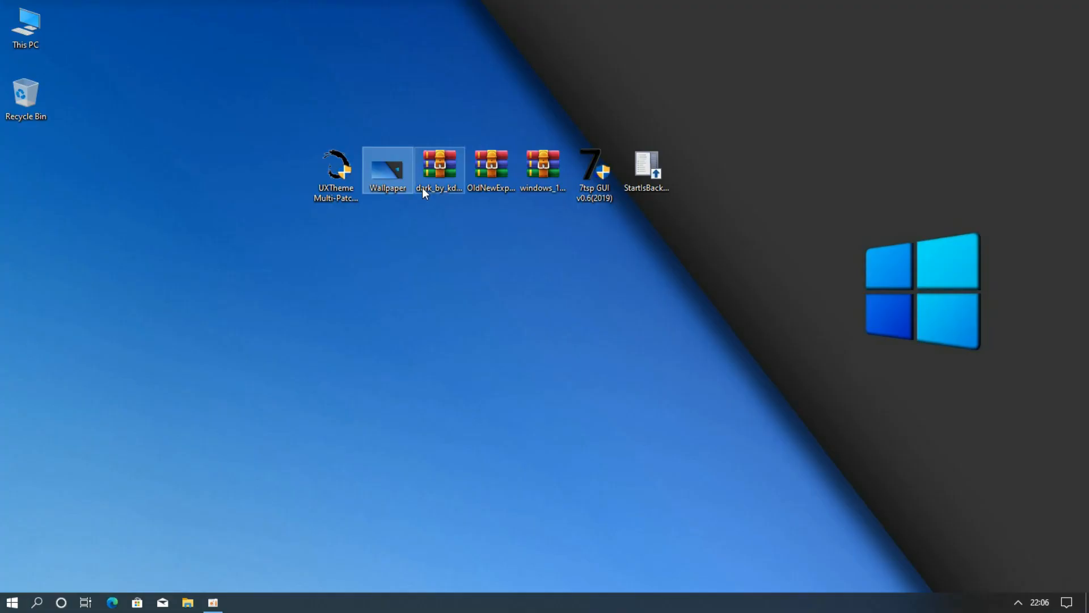
Step: Extract the dark_by_kdr3w_ddzbwdc archive to a folder of the same name on the desktop
click(429, 172)
right_click(429, 171)
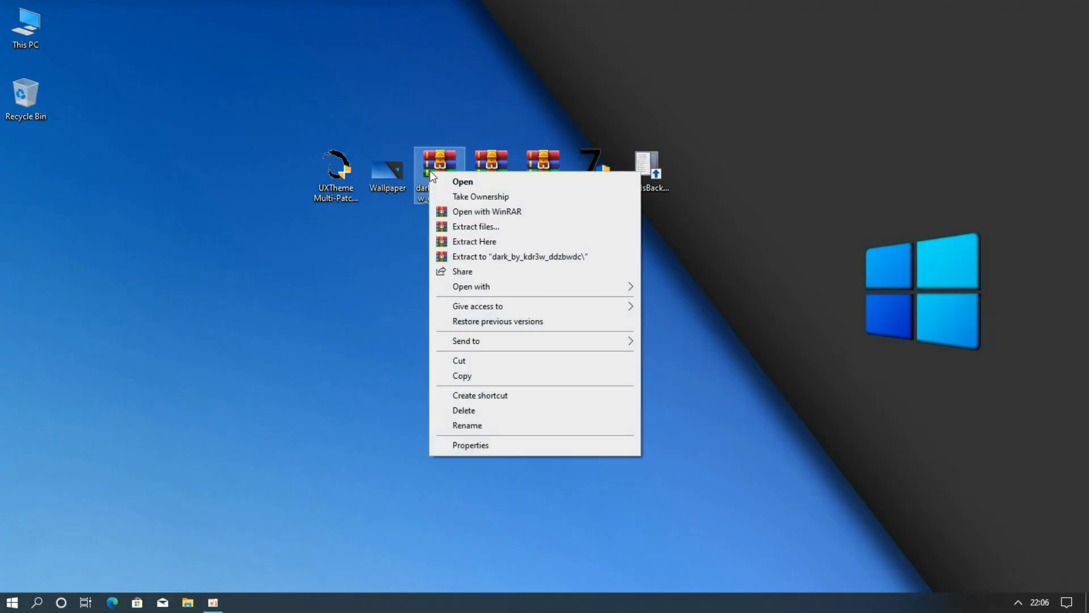
click(449, 226)
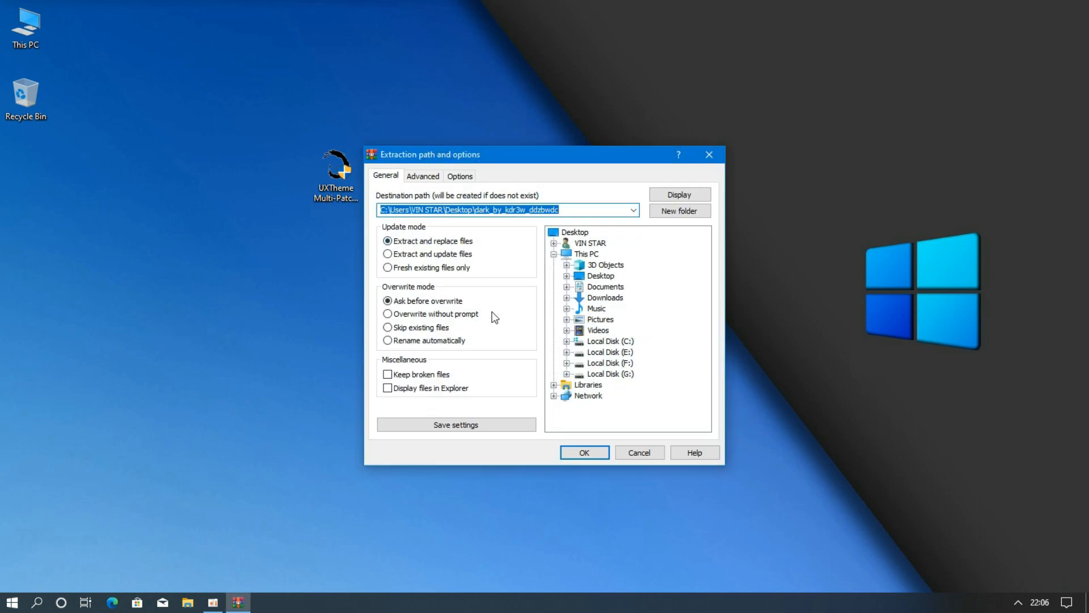
click(585, 452)
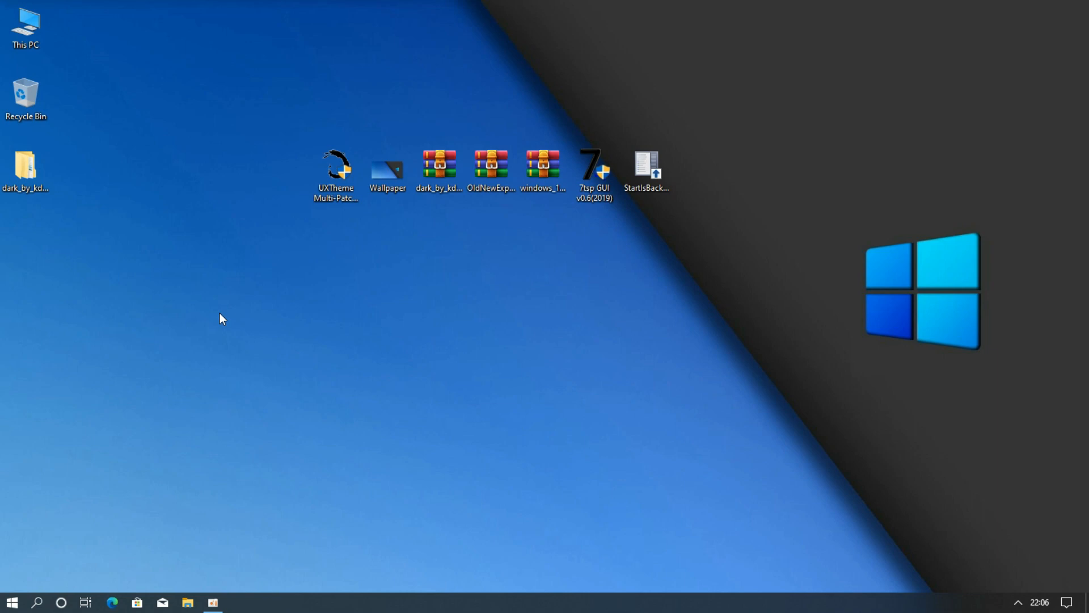
Step: Merge the dark_colors_fix_by_niivu registry file from the extracted dark_by_kdr3w_ddzbwdc folder into the registry
double_click(39, 179)
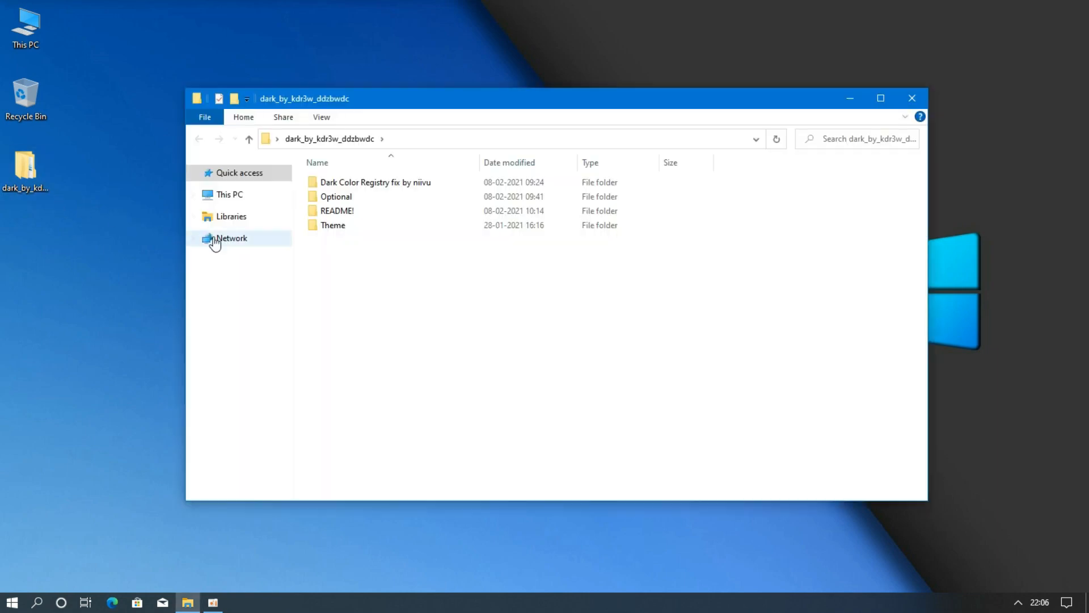
double_click(336, 185)
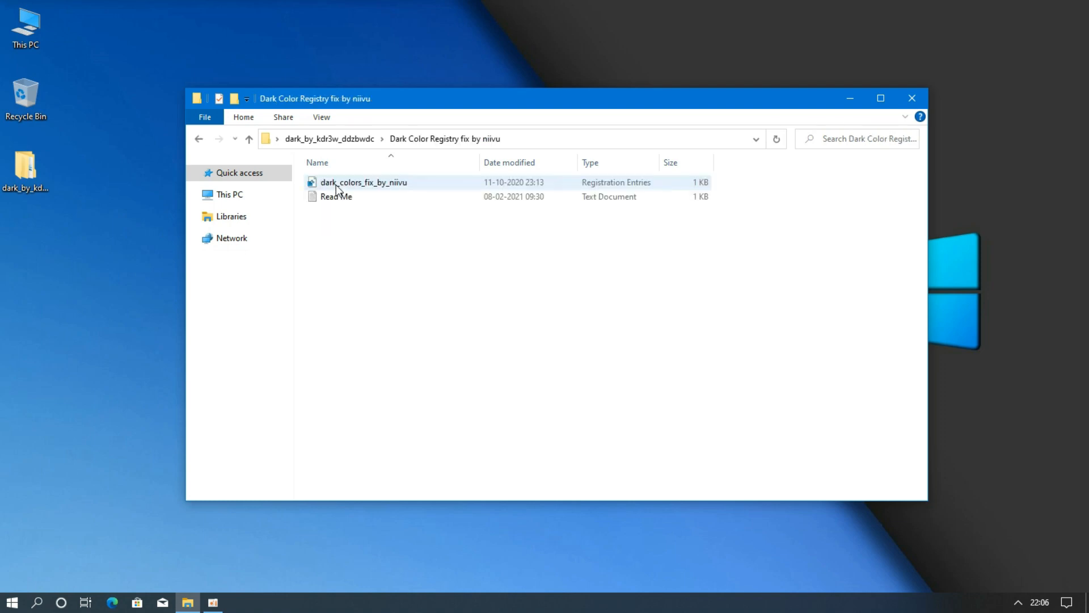
click(336, 185)
double_click(337, 186)
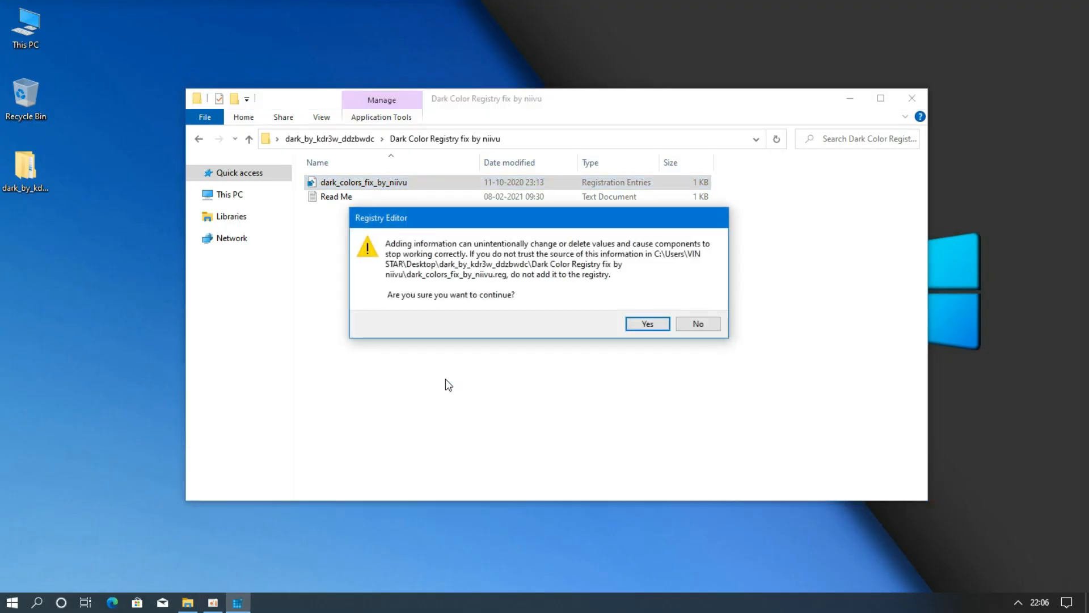
click(640, 325)
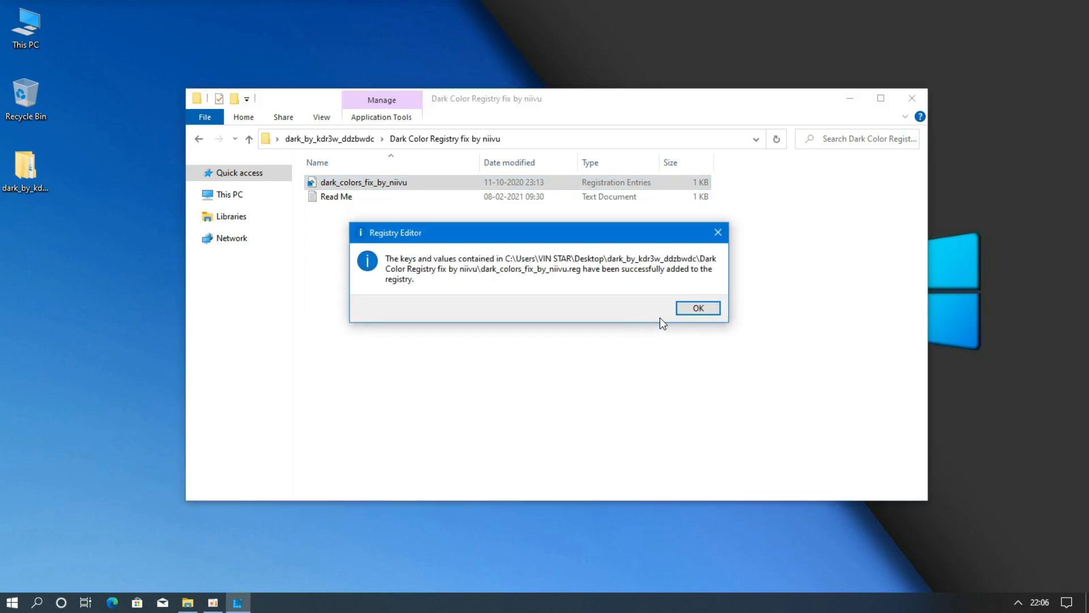
click(680, 310)
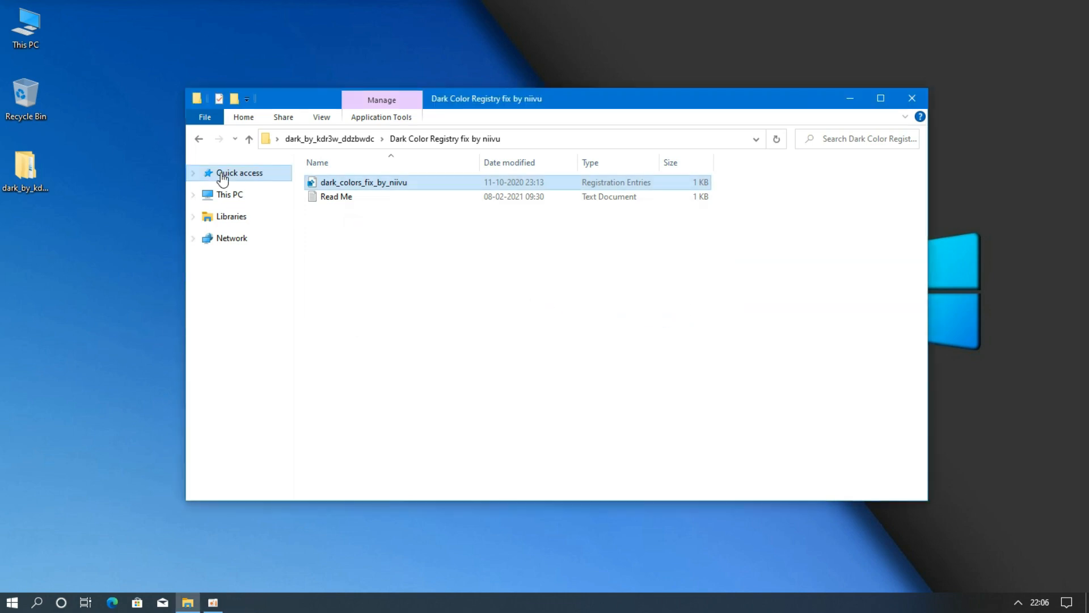
Step: Cut the Dark Office folder and all theme files from the "Office app colors not affected" subfolder of the extracted Theme folder
click(198, 140)
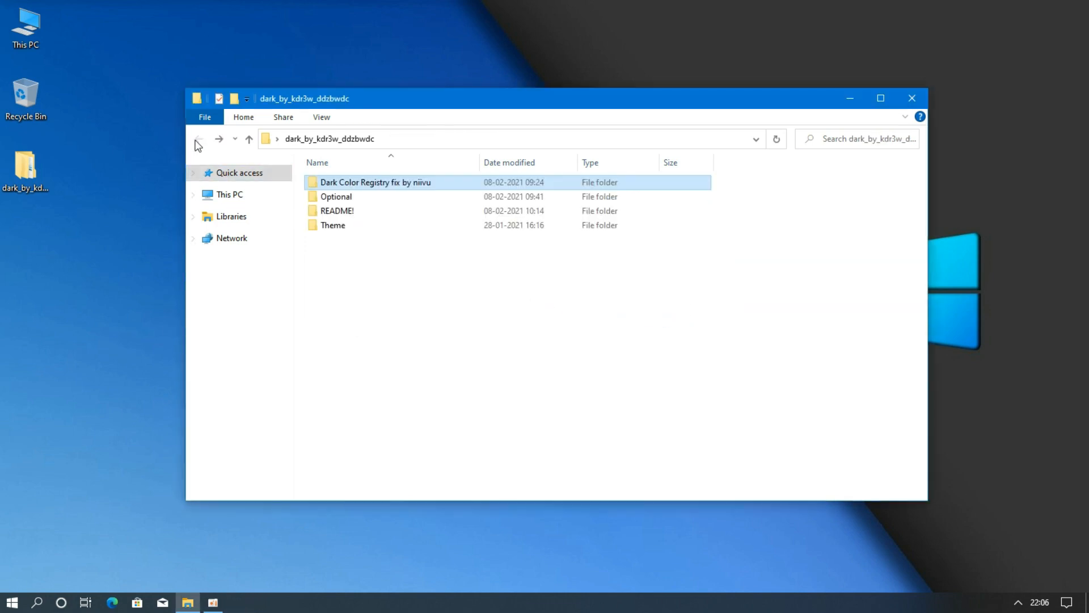
click(330, 227)
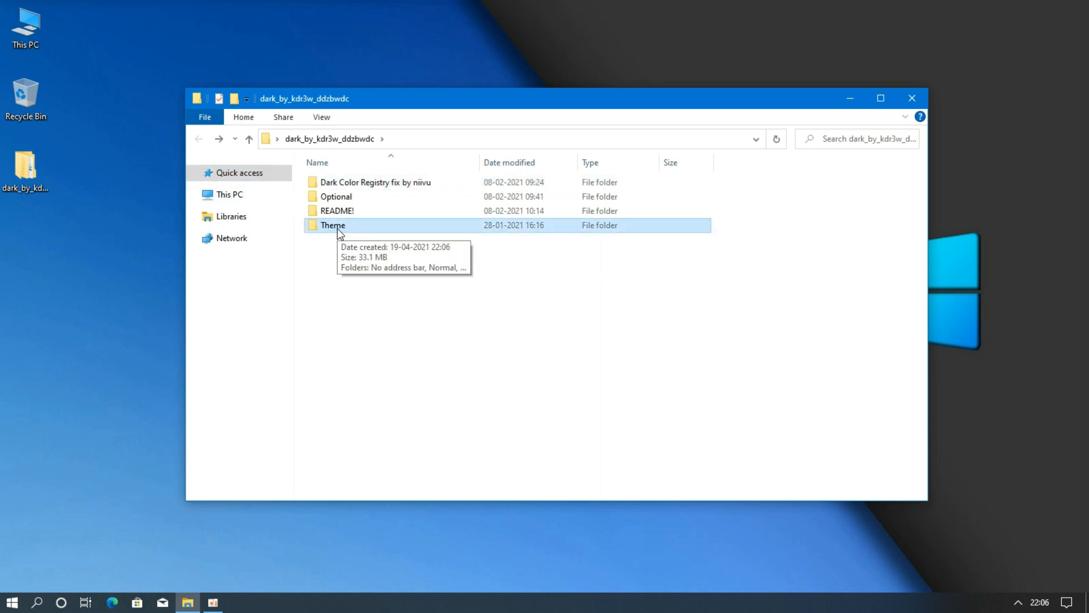
double_click(337, 229)
click(334, 201)
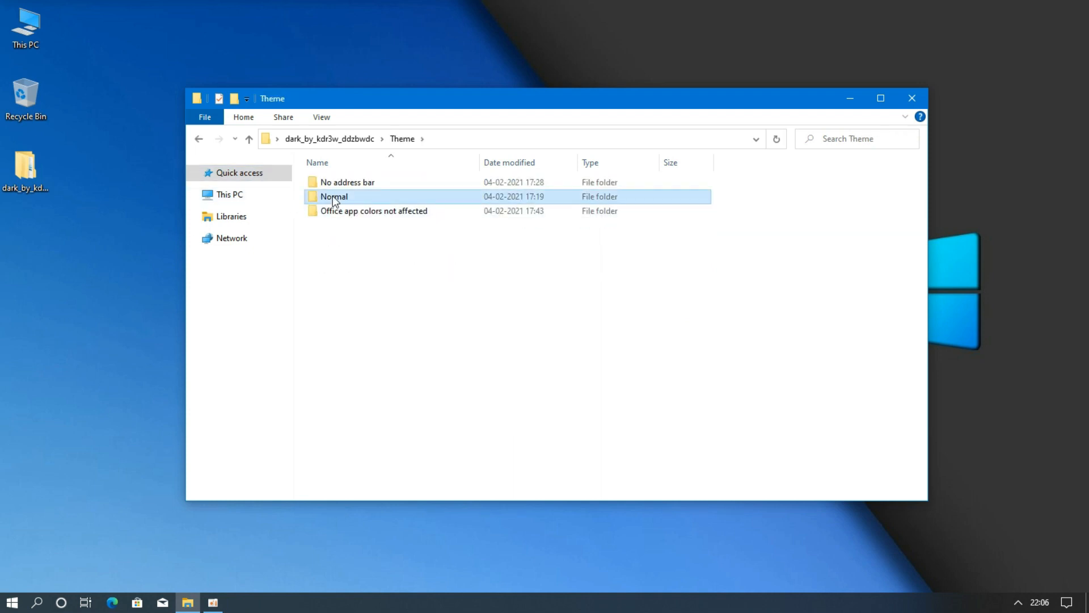
click(336, 214)
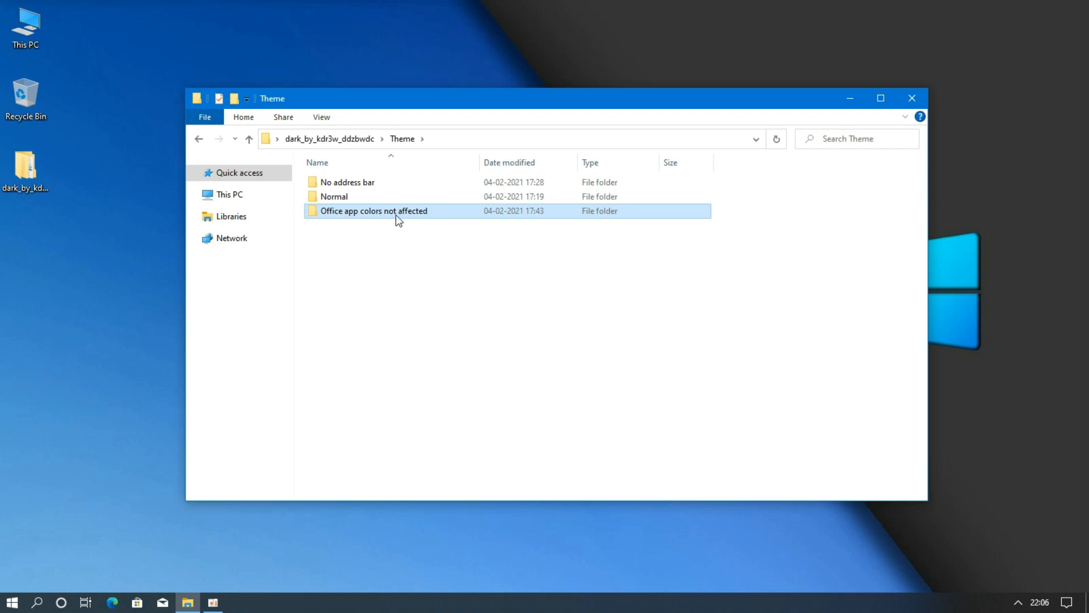
double_click(352, 215)
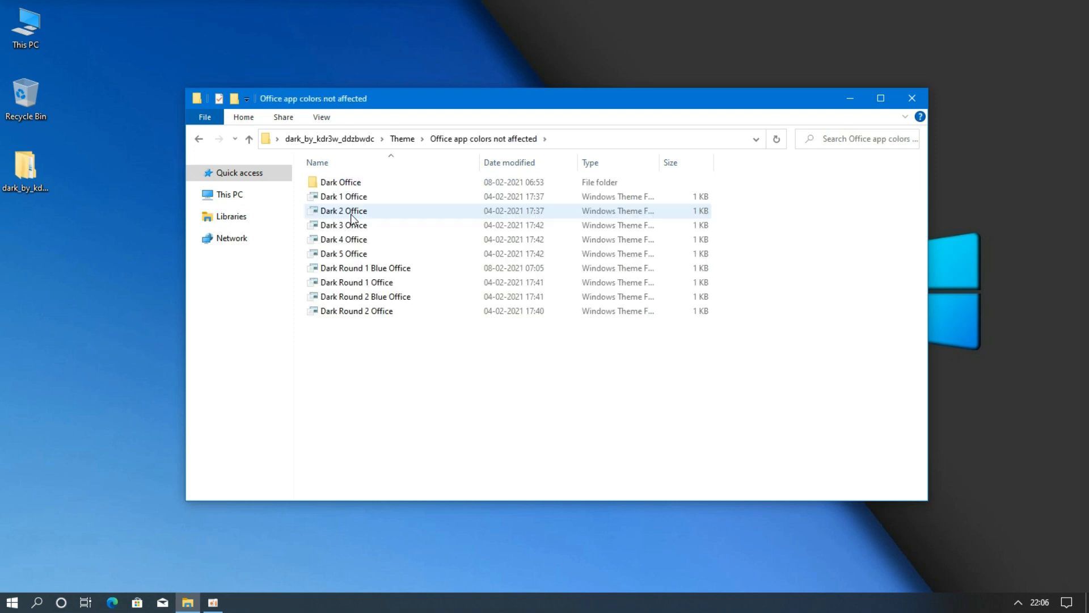
drag(356, 329, 358, 183)
right_click(357, 182)
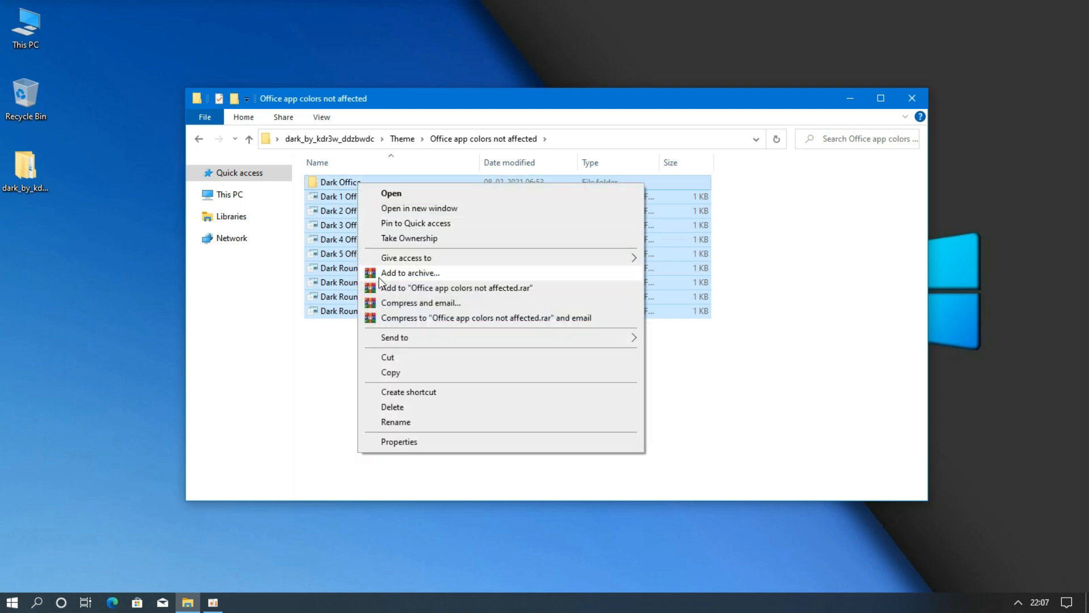
click(384, 359)
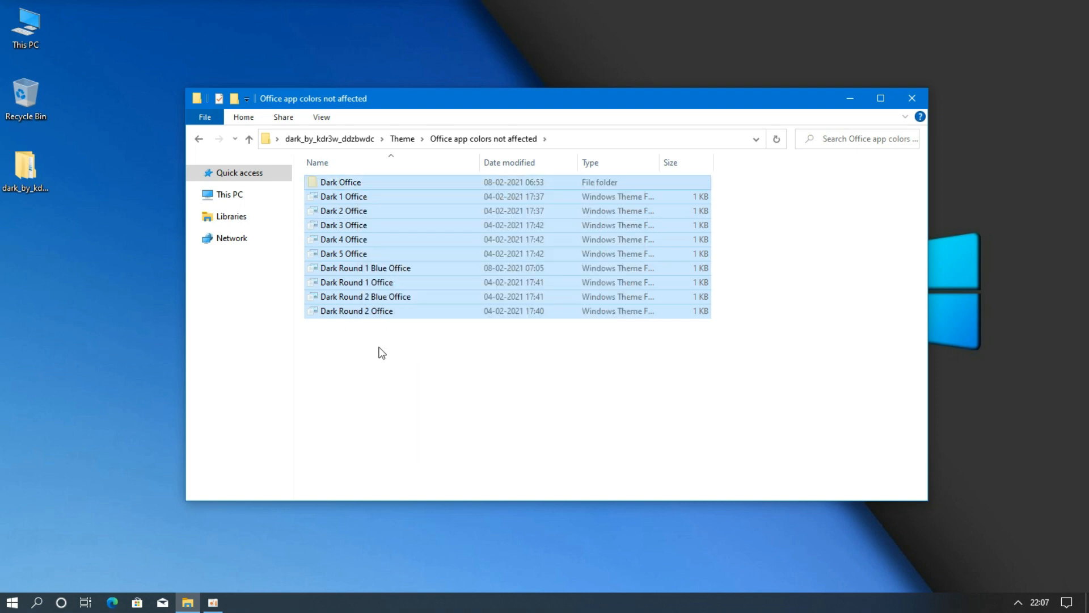
Step: Open the C:\Windows\Resources\Themes folder
click(246, 195)
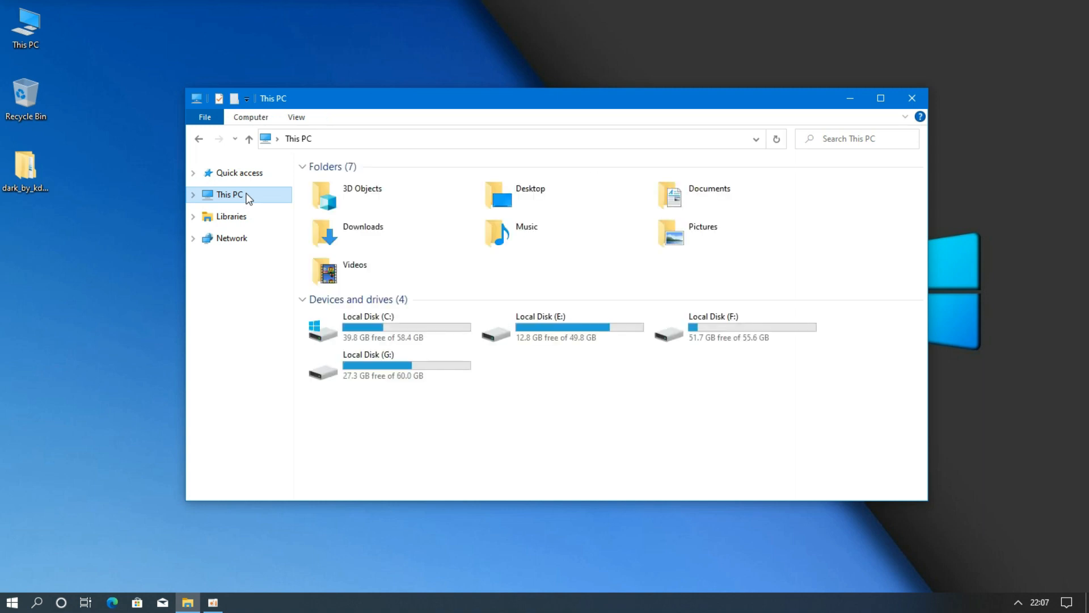
double_click(359, 322)
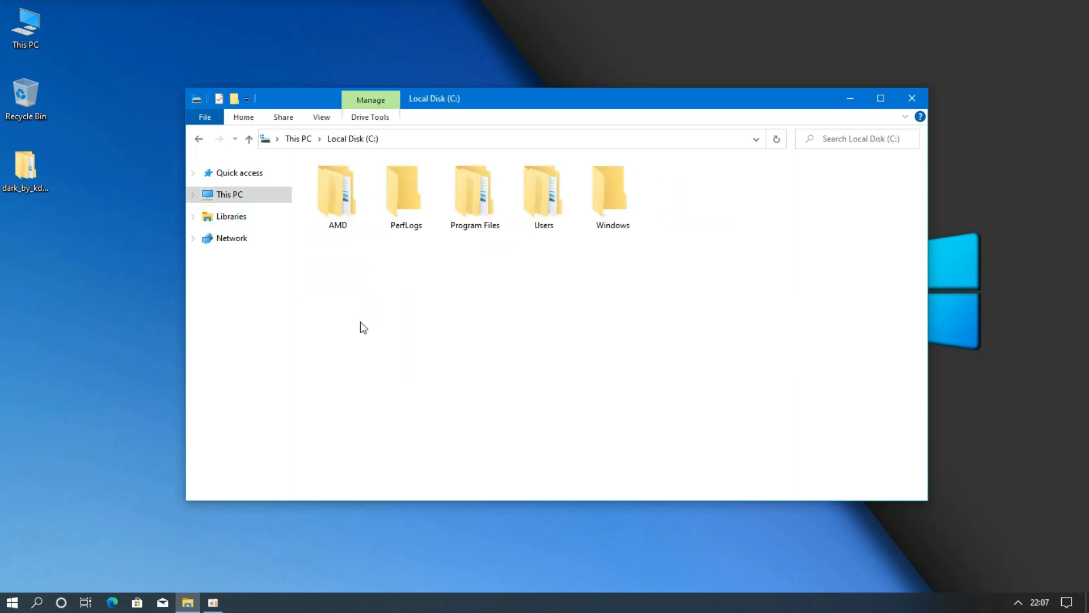
click(603, 228)
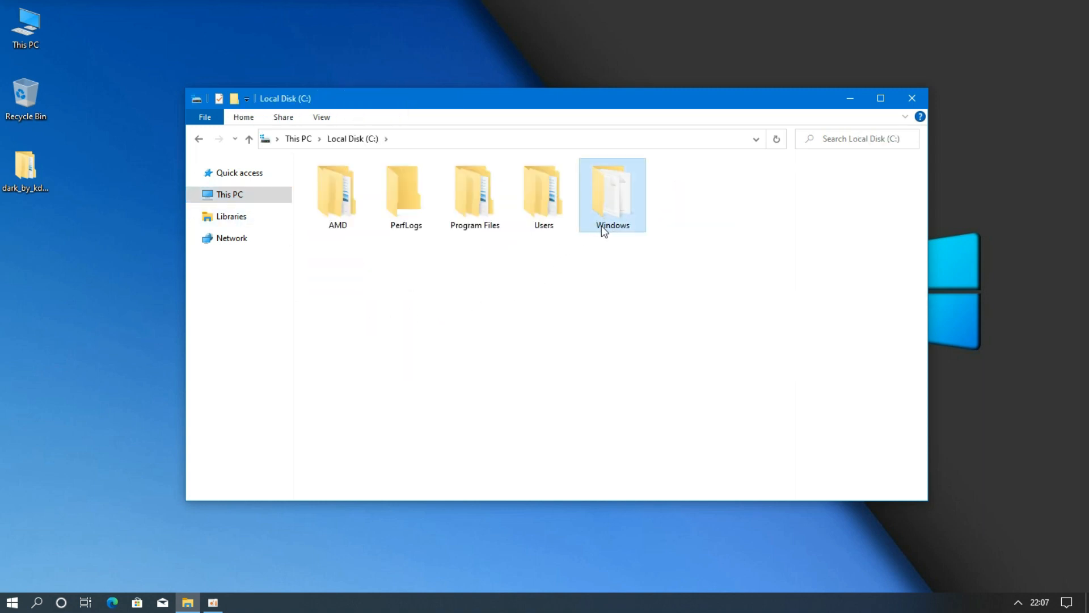
double_click(603, 229)
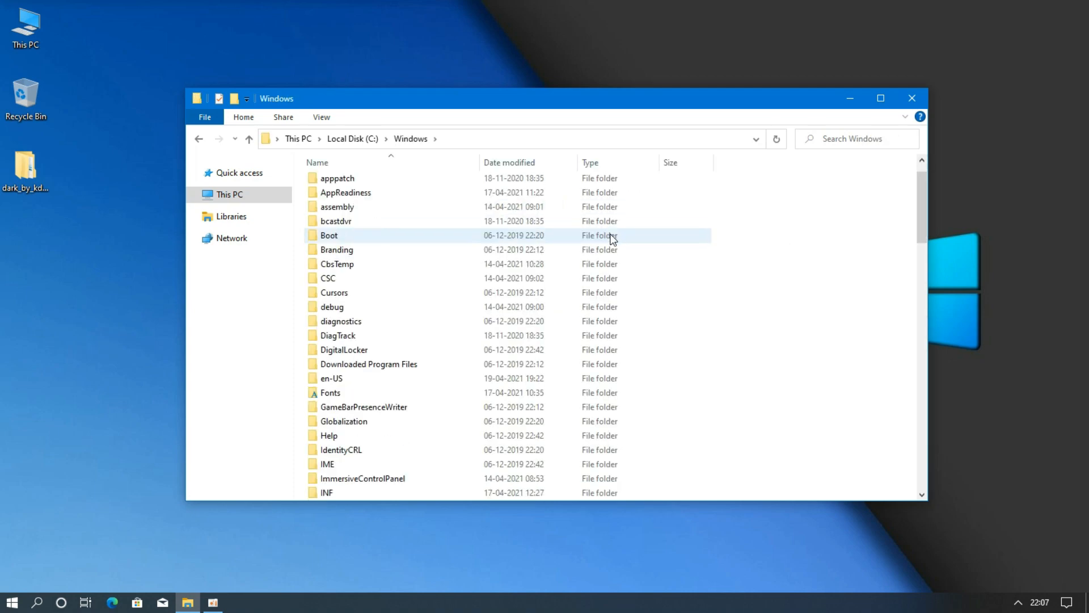
scroll(612, 238, down, 5)
scroll(608, 237, down, 5)
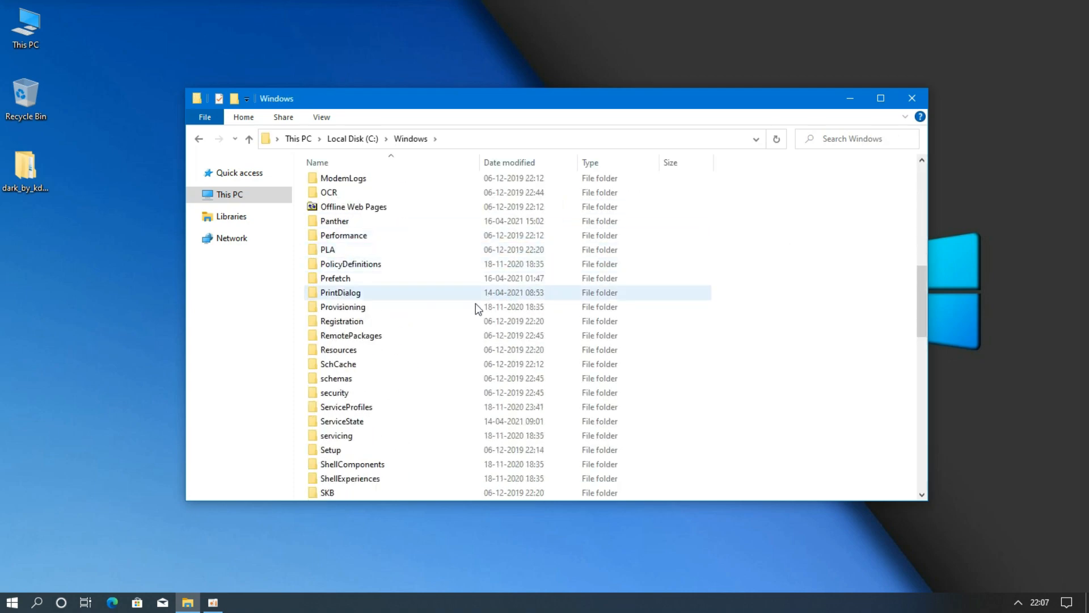
click(342, 352)
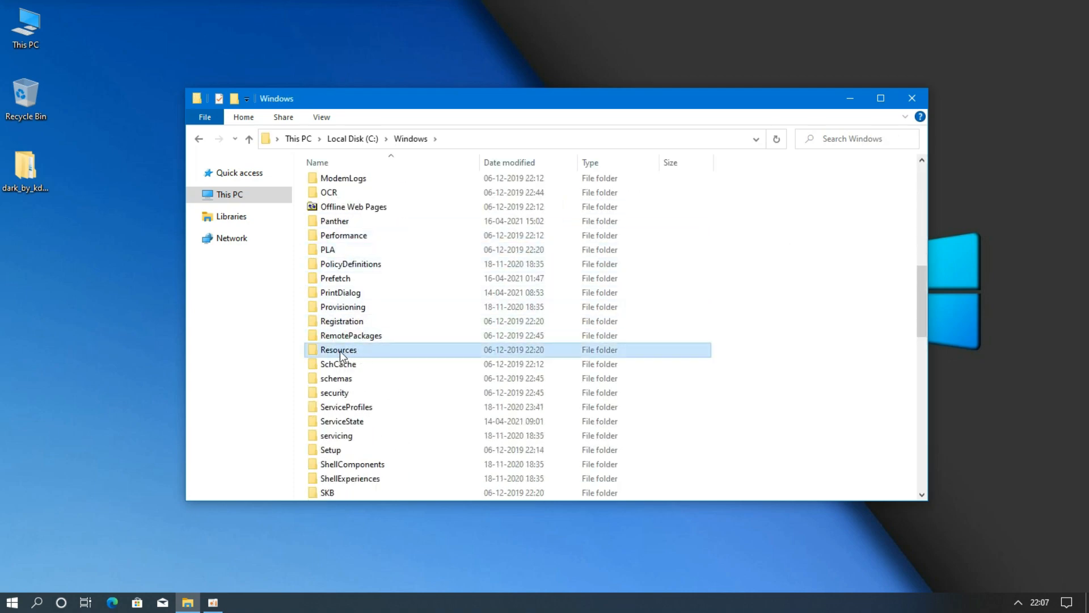
double_click(340, 351)
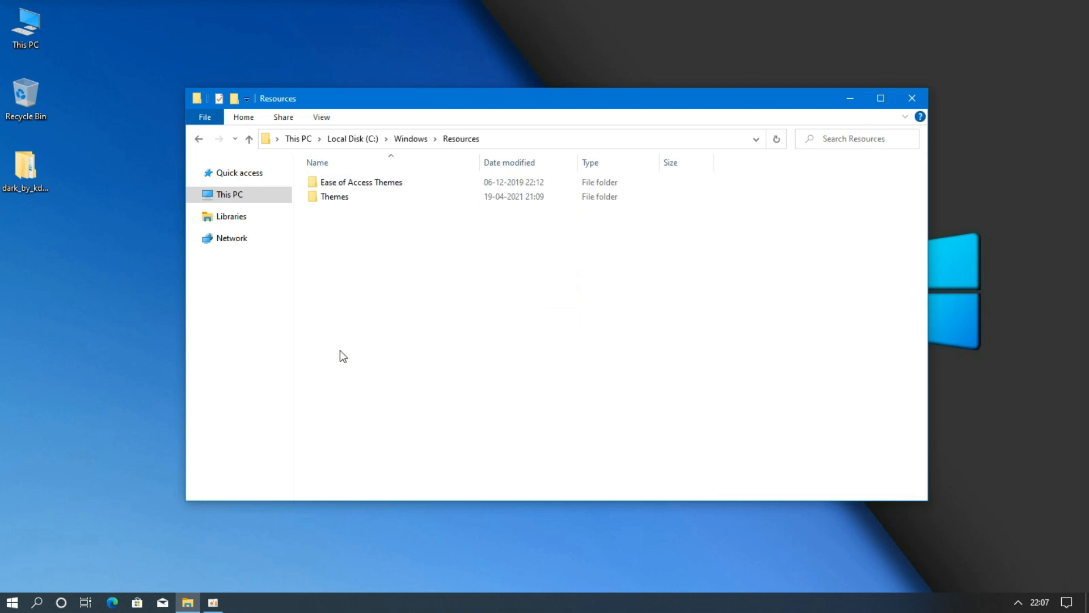
double_click(337, 197)
Step: Paste the cut theme files into the Themes folder with administrator permission and close the folder window
right_click(350, 266)
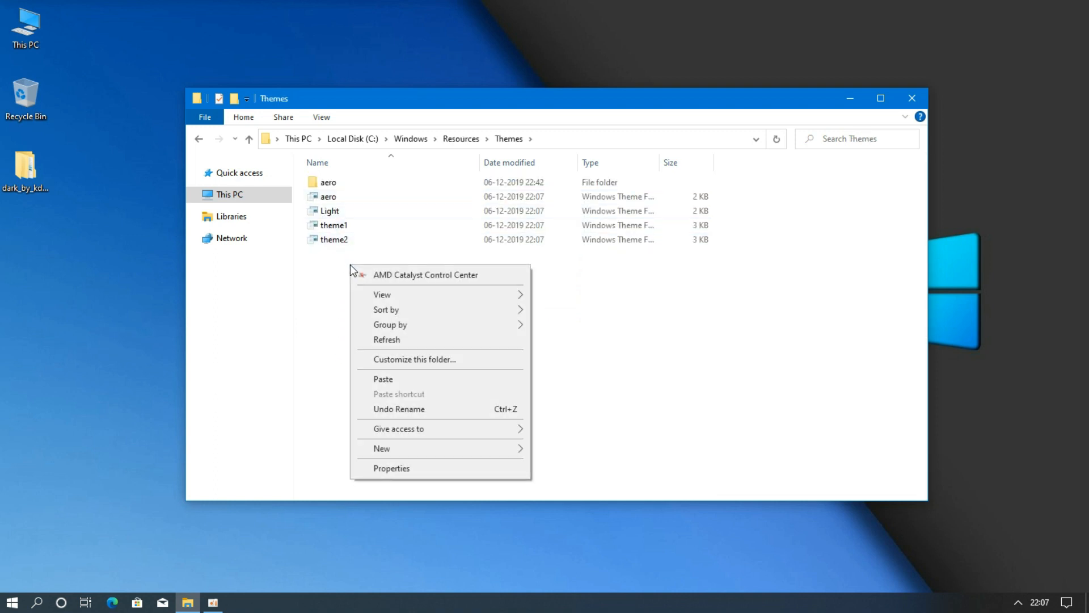
click(382, 379)
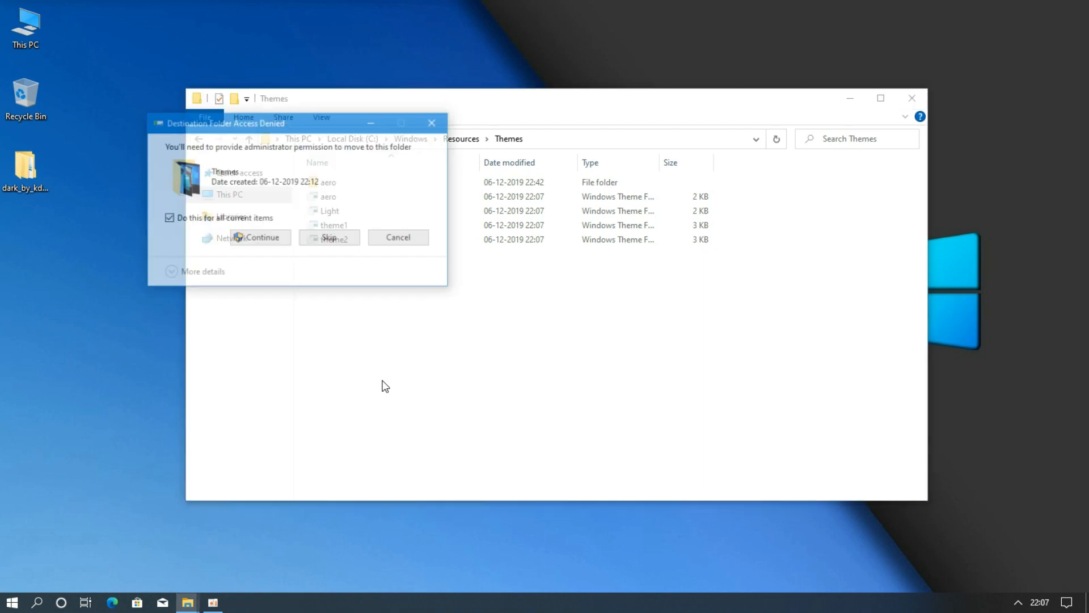
click(259, 237)
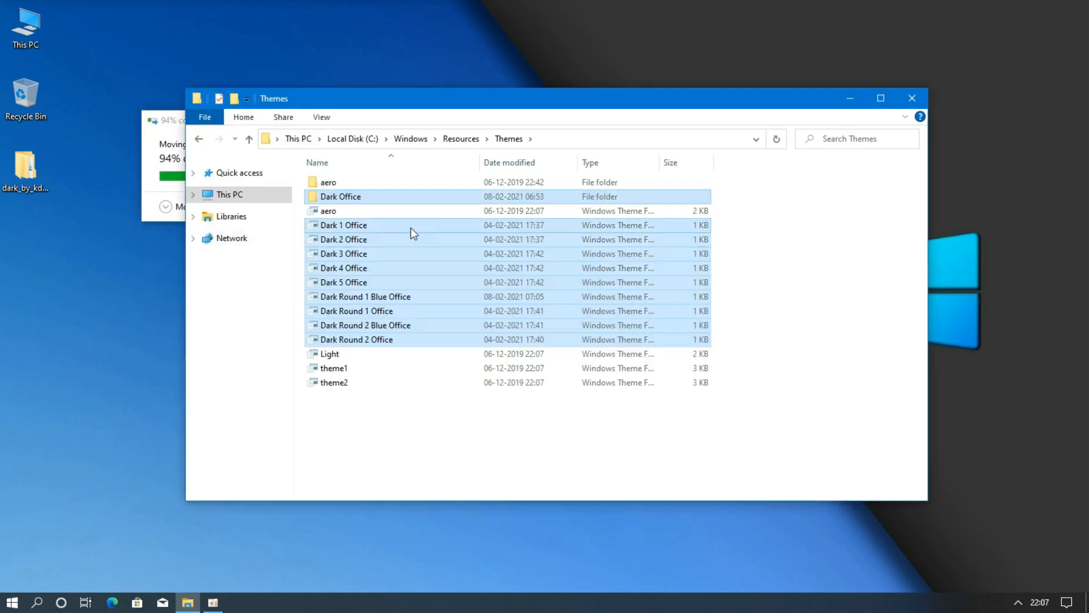
click(909, 103)
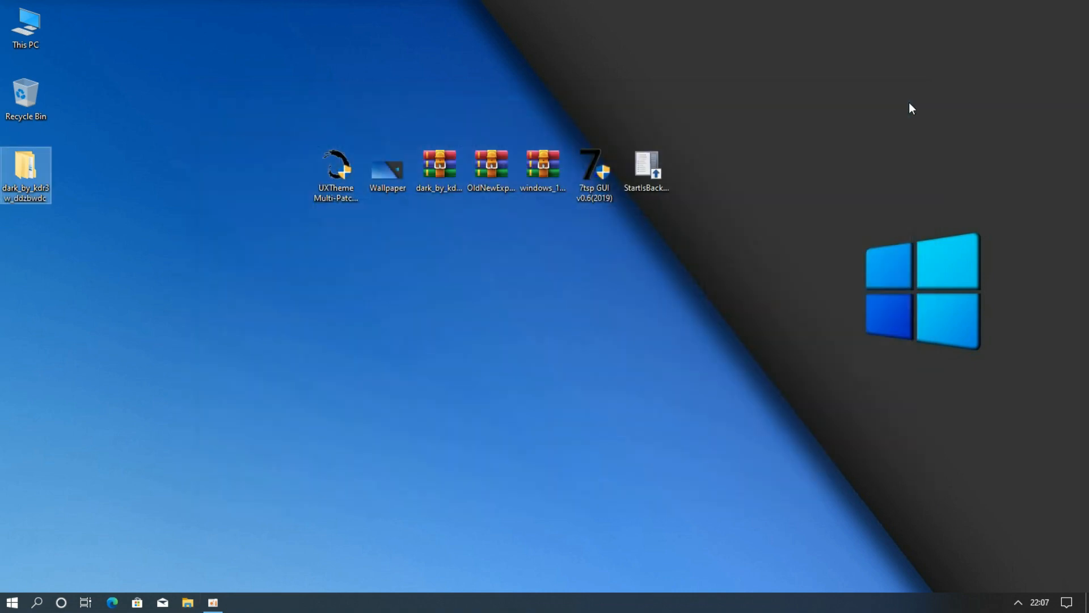
Step: Apply the Dark Round 1 Blue Office theme in the desktop personalization settings and close Settings
right_click(910, 104)
click(932, 282)
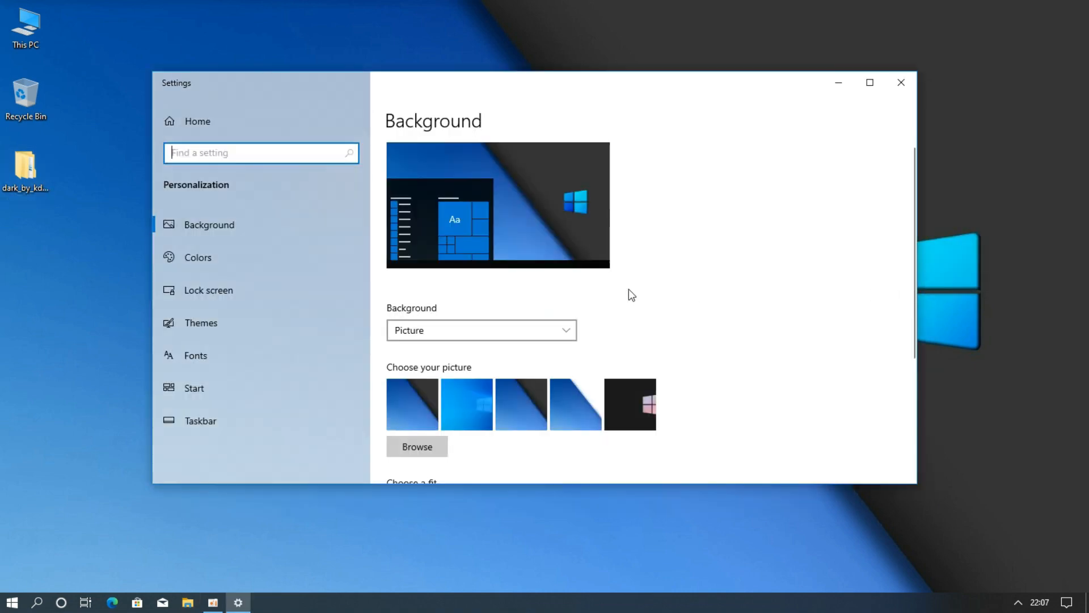
click(284, 320)
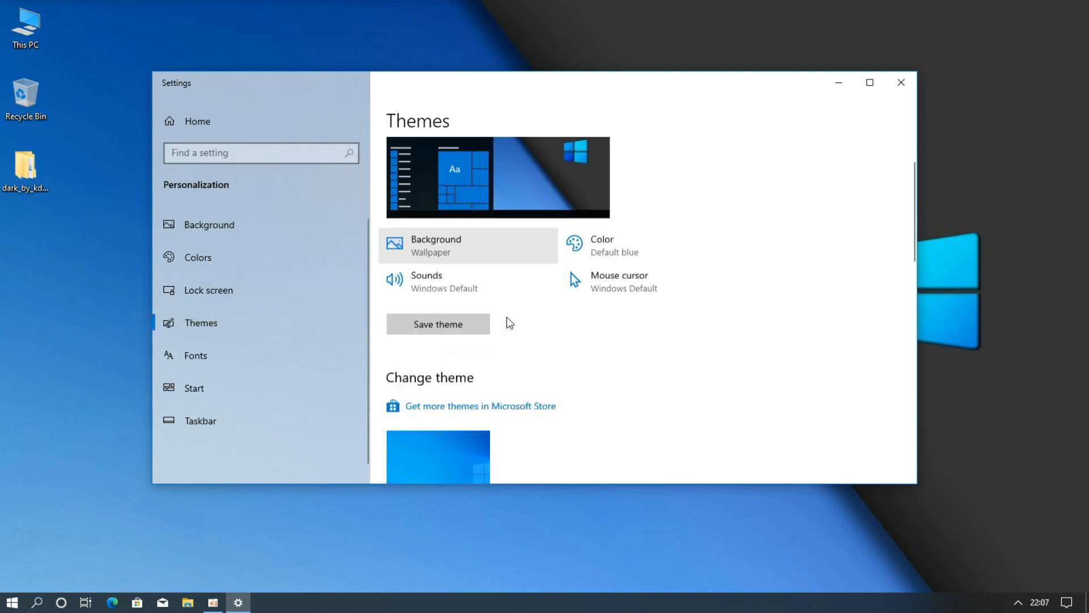
scroll(506, 323, down, 5)
scroll(506, 323, down, 1)
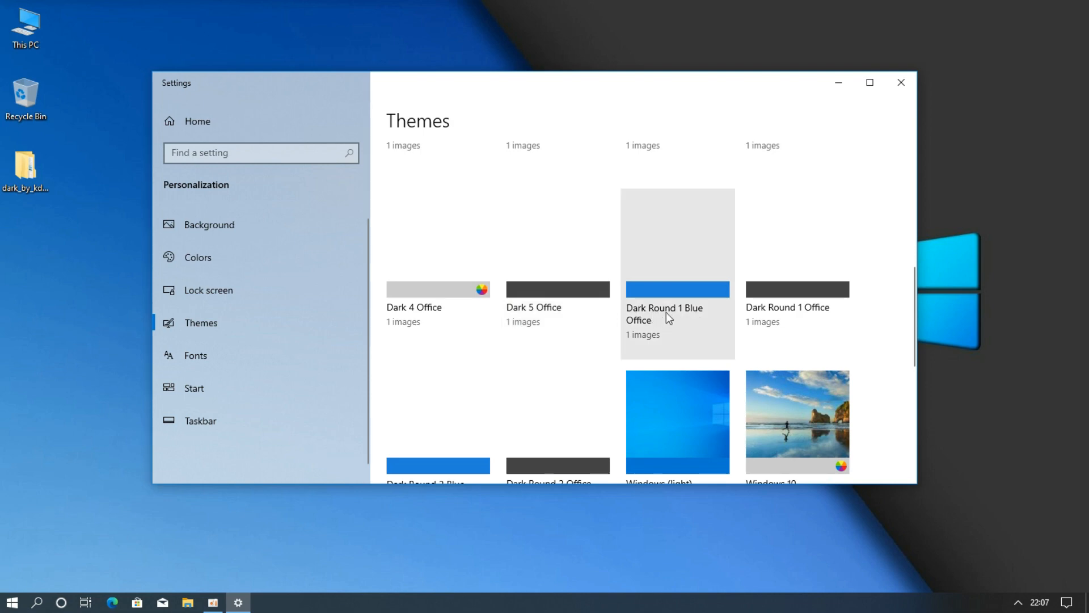
click(673, 264)
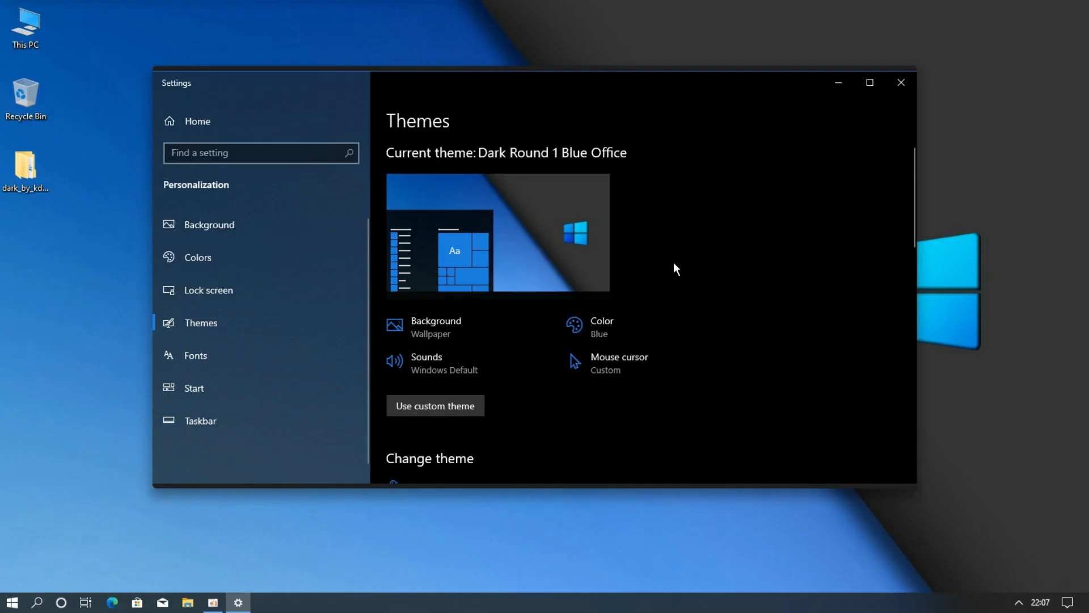
click(898, 85)
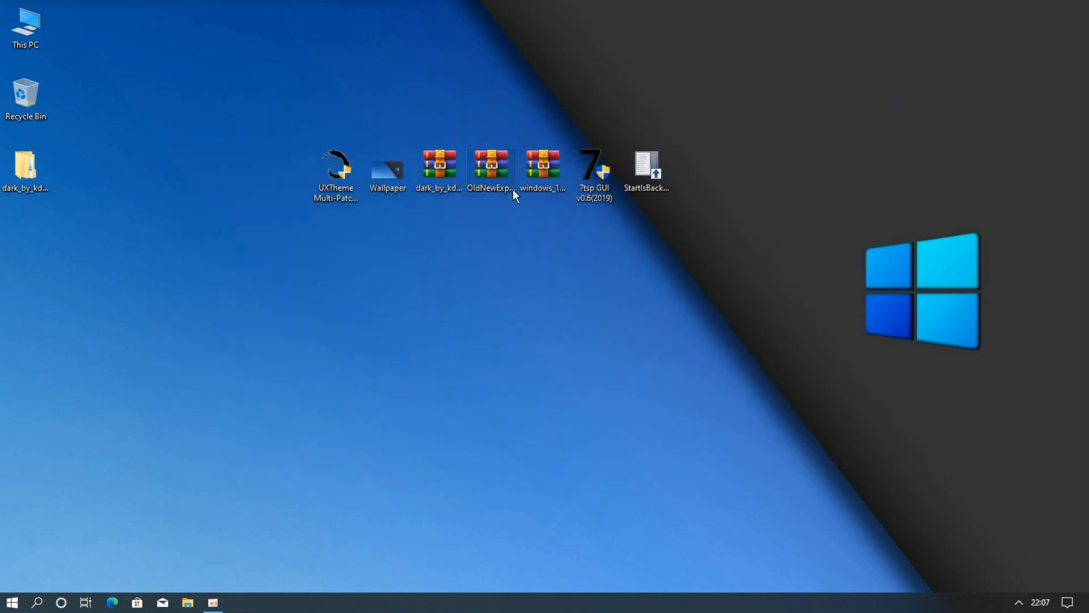
Step: Extract the OldNewExplorer archive to a folder of the same name on the desktop
right_click(503, 175)
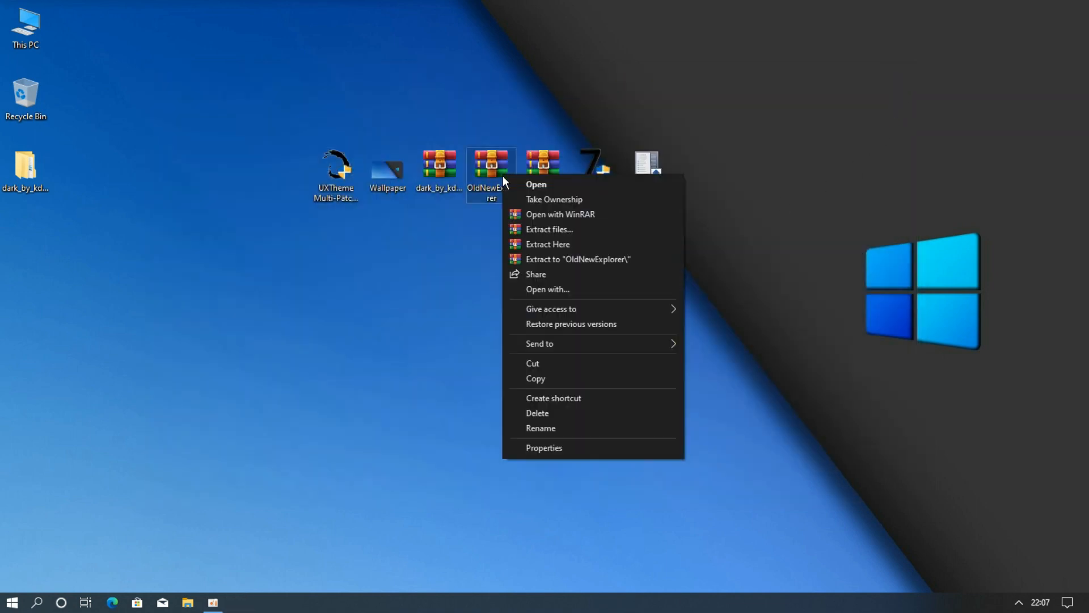
click(532, 232)
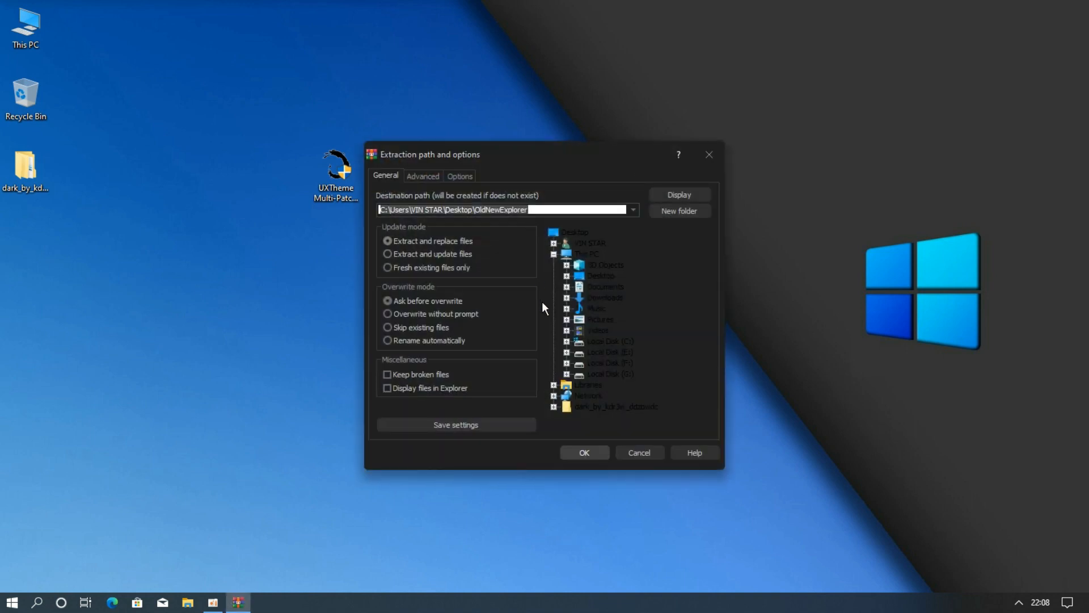
click(577, 451)
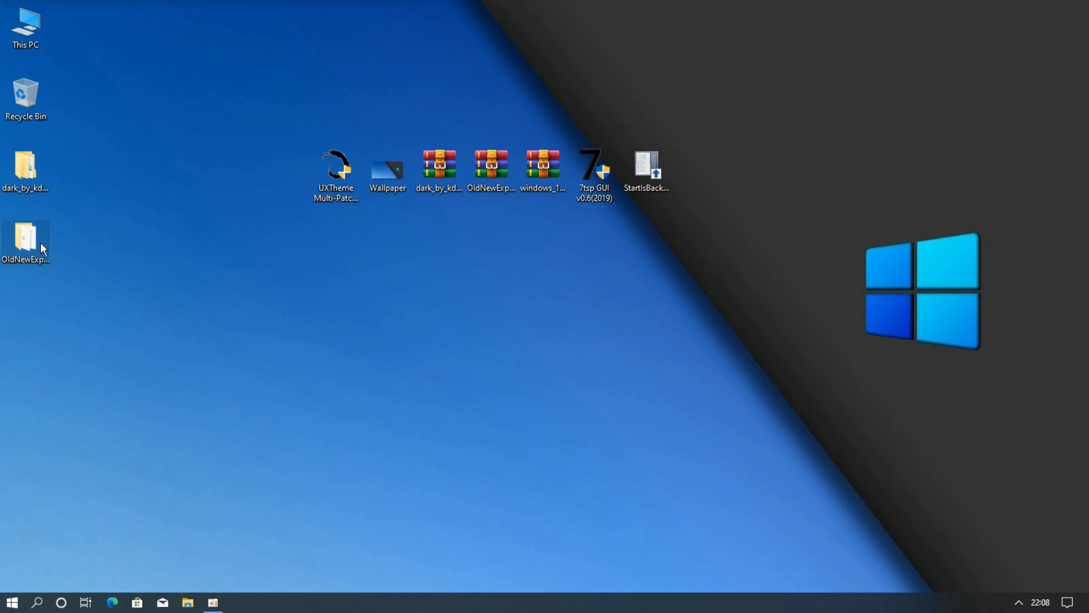
Step: Configure OldNewExplorer to use the command bar, hide caption text, caption icon and Up button, with glass and alternate navigation buttons off, and install its shell extension
double_click(37, 242)
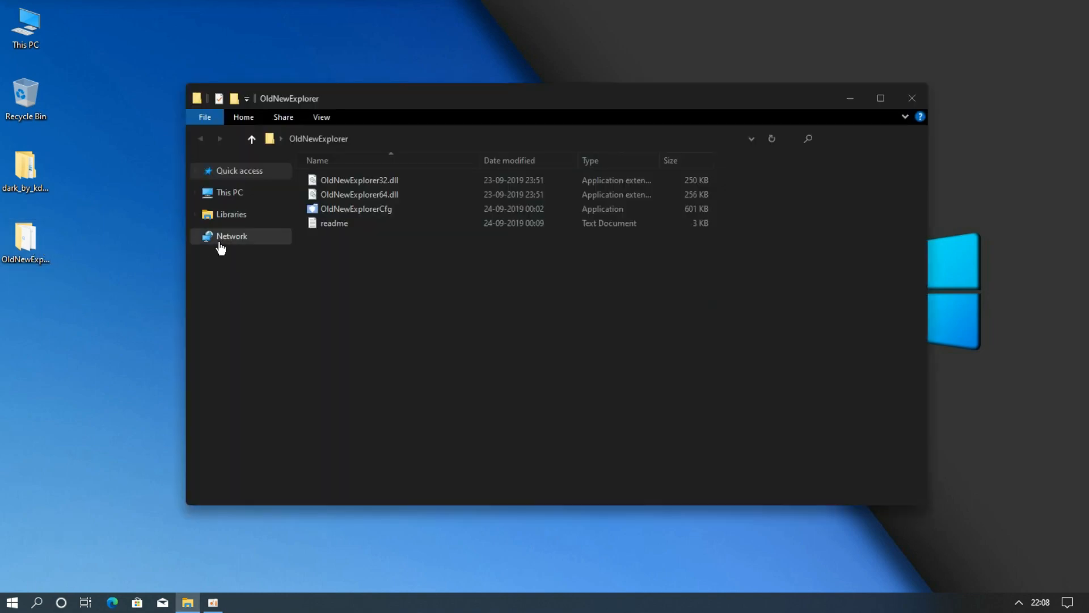
click(347, 210)
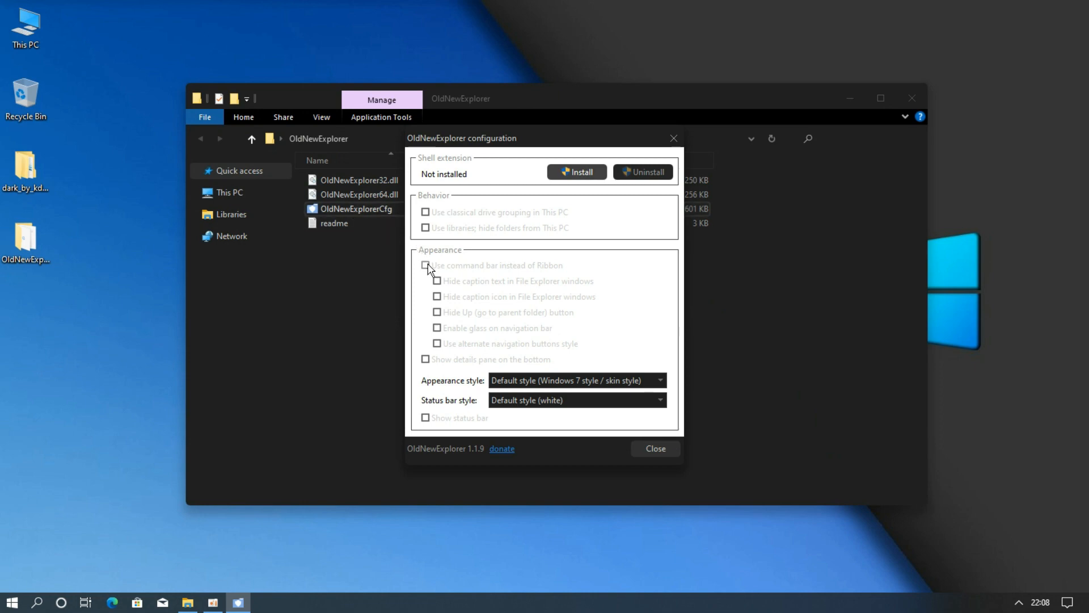
click(426, 266)
click(438, 325)
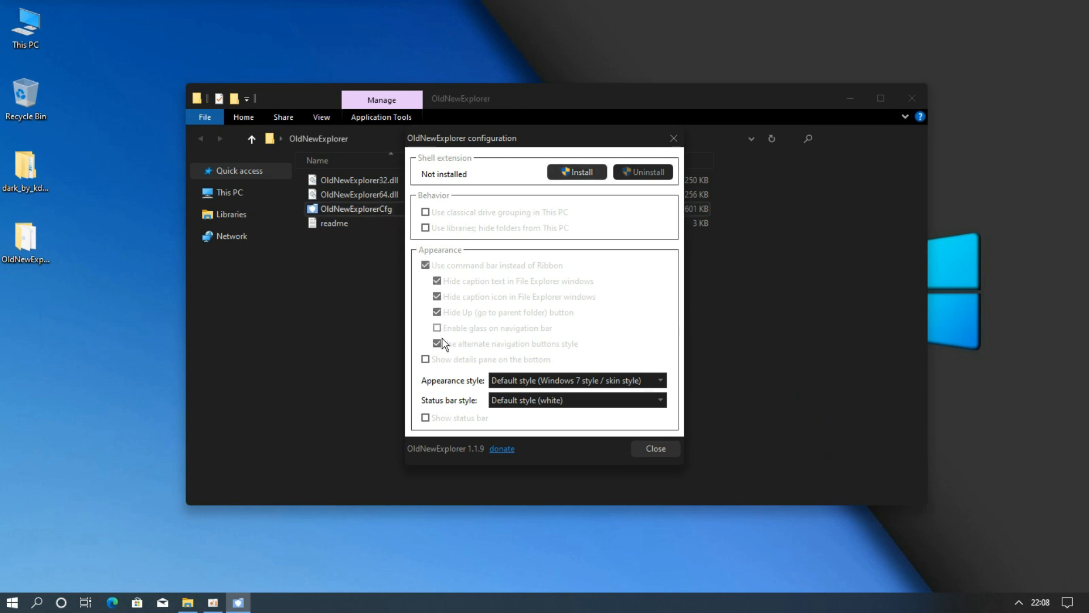
click(439, 342)
click(576, 172)
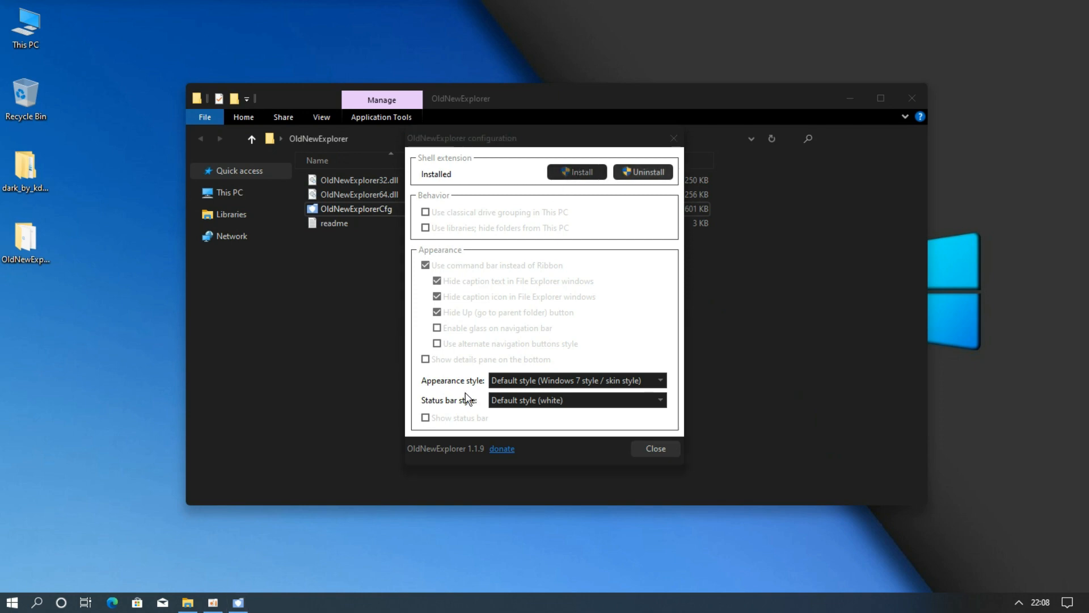
Step: Close the OldNewExplorer configuration and its folder, then open This PC to inspect the restyled File Explorer and close it
click(645, 452)
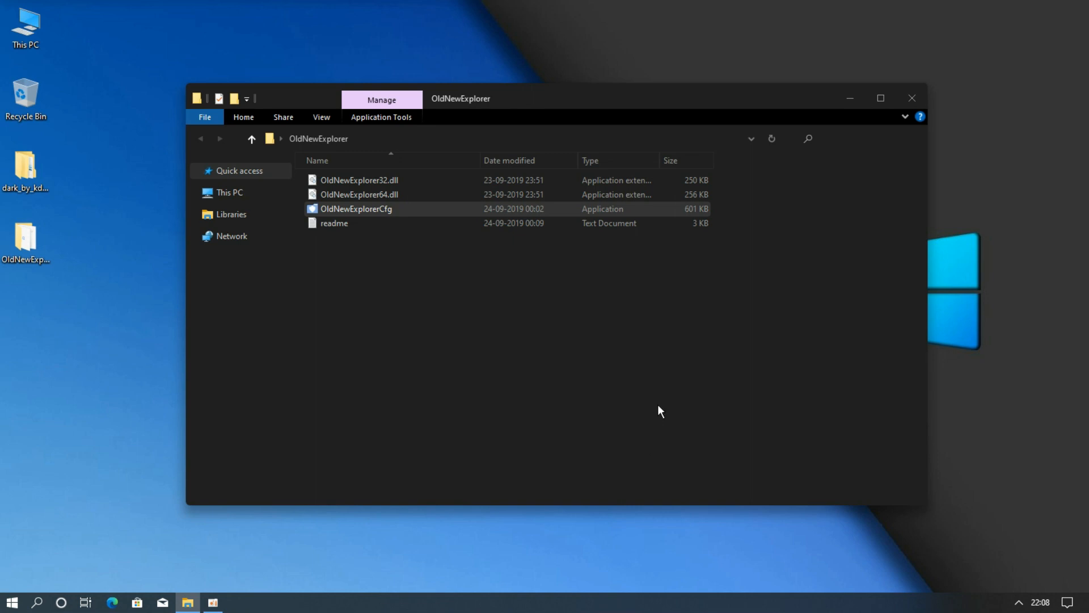
click(908, 106)
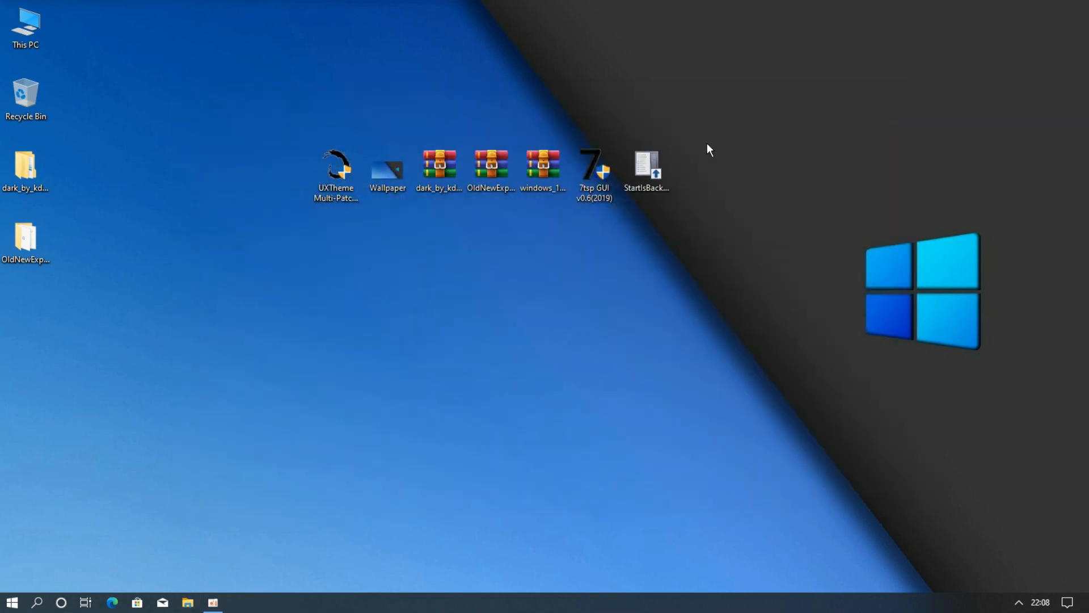
double_click(20, 44)
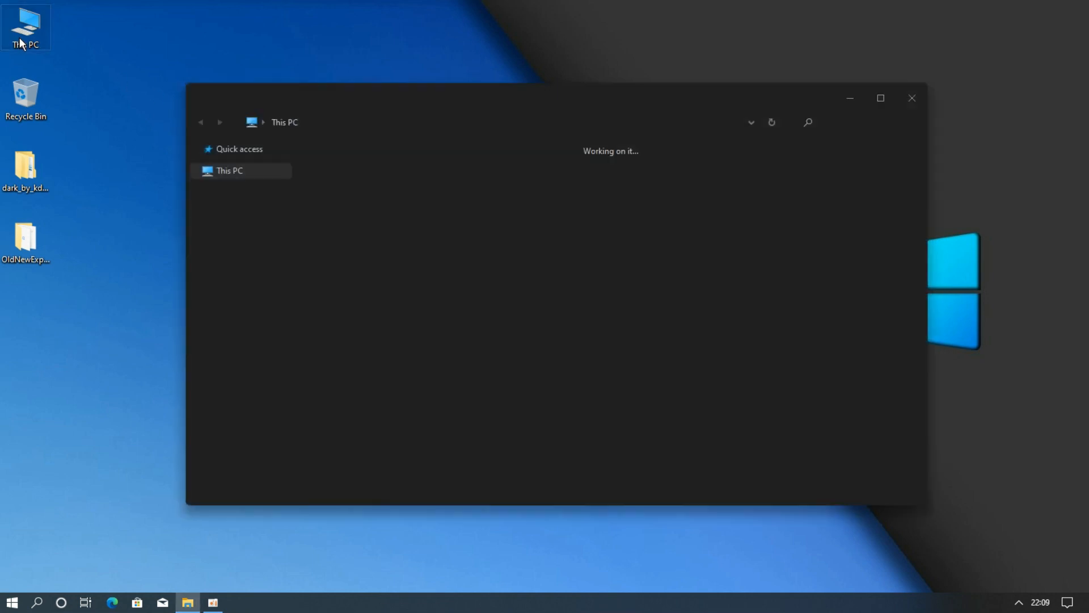
drag(313, 102, 265, 85)
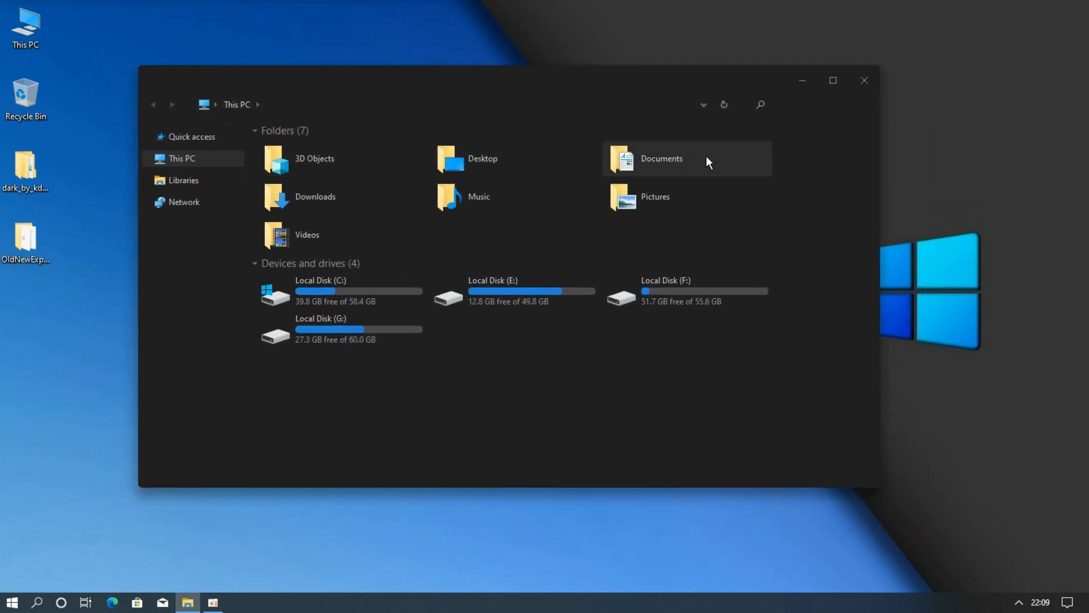
click(862, 80)
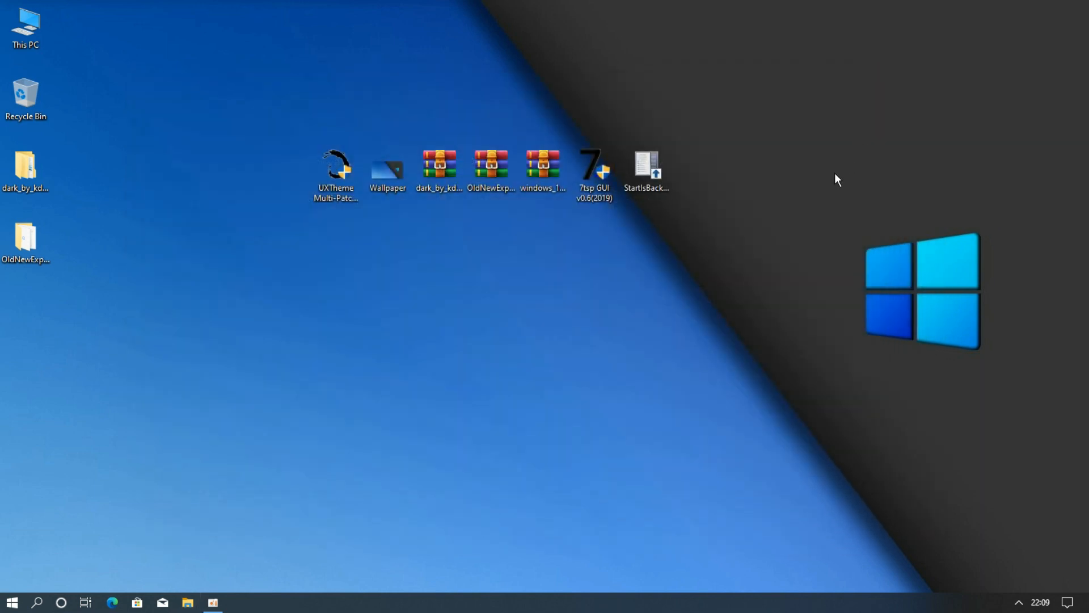
Step: Extract the Windows 10 Insider Preview icon theme archive to a folder of the same name on the desktop
click(550, 174)
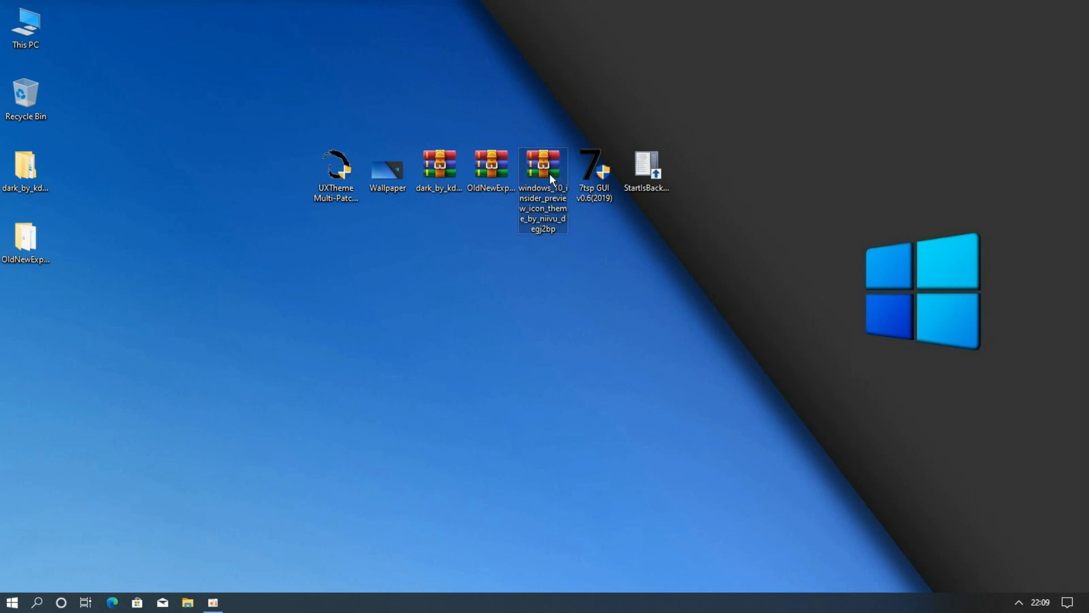
right_click(549, 173)
click(583, 227)
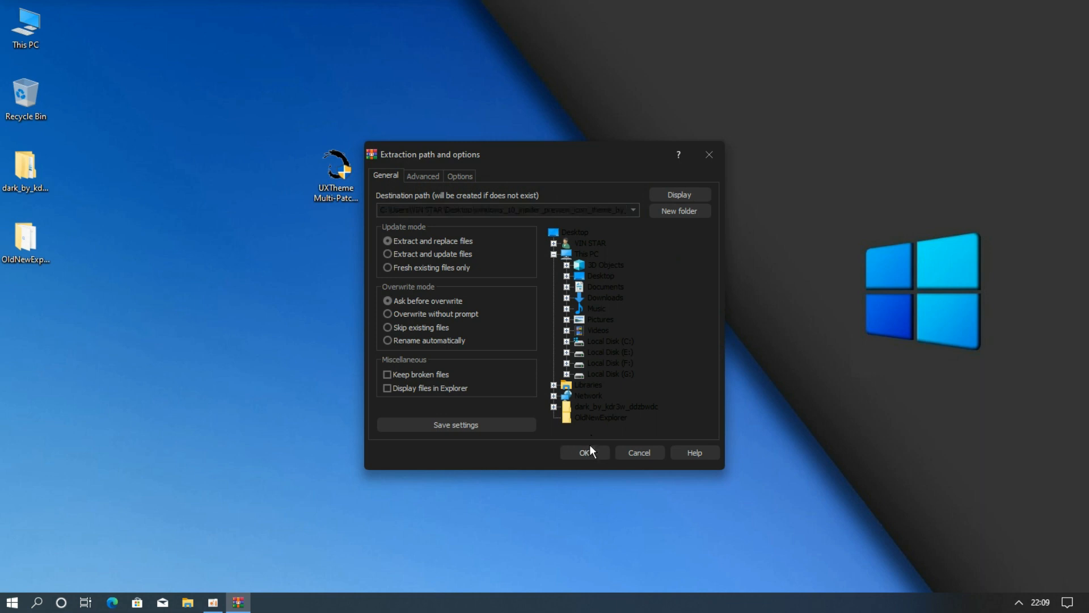
click(585, 452)
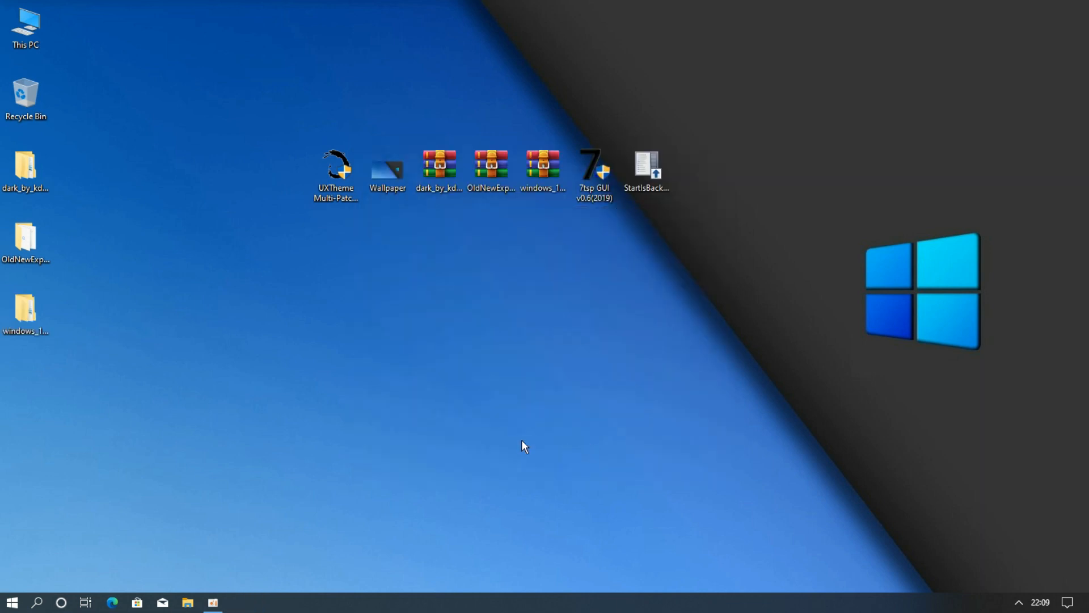
Step: Remove the .remove extension from the 7TSP pack in the Windows 10 Insider Preview Icons folder, naming it 7TSP Windows 10 Insider.7z, and close the folder
double_click(29, 317)
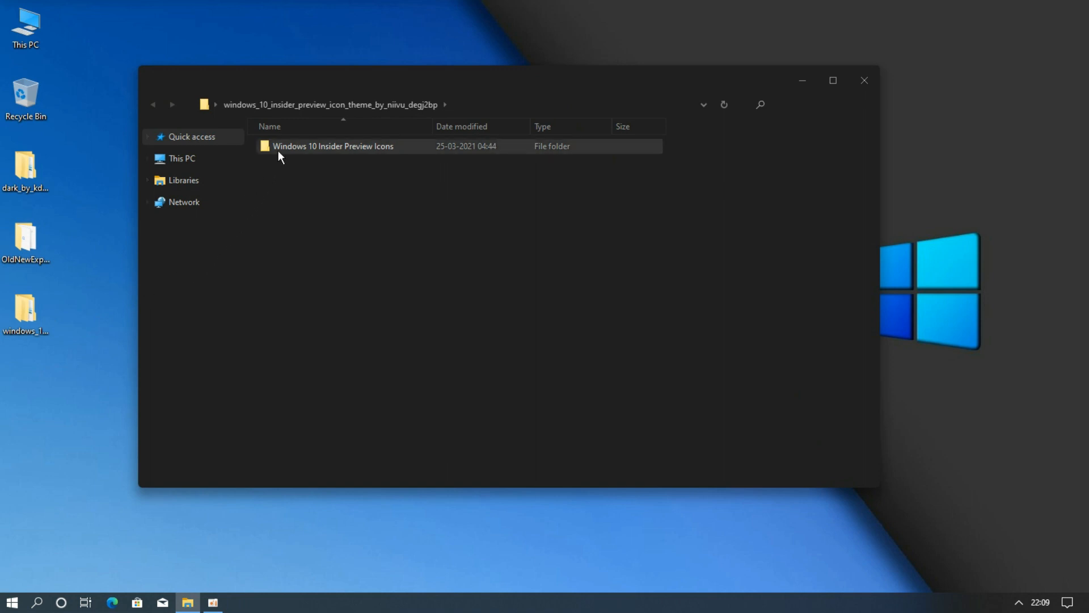
double_click(295, 153)
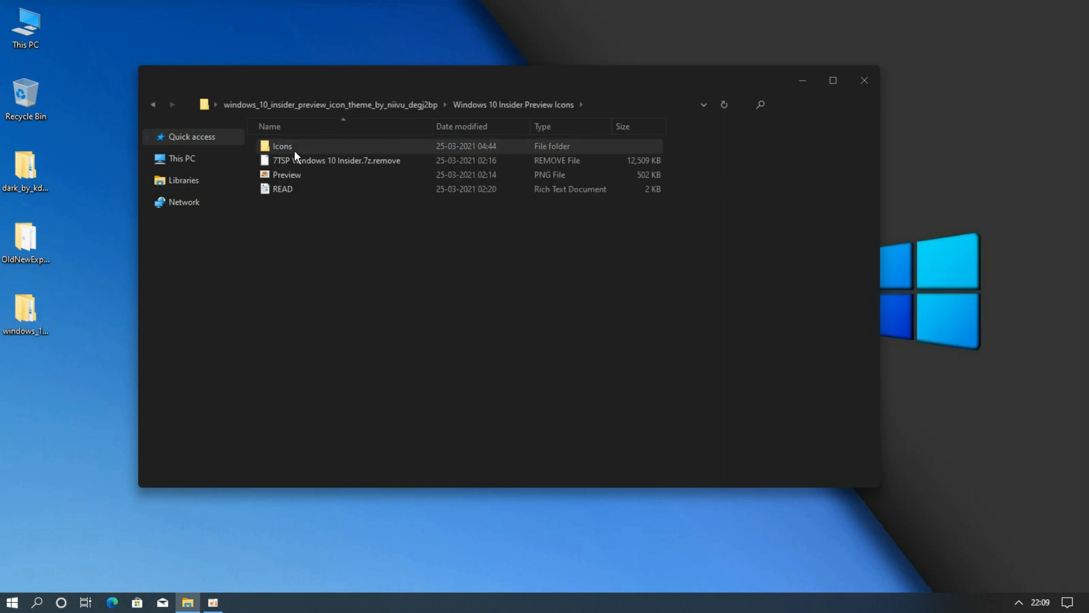
right_click(294, 161)
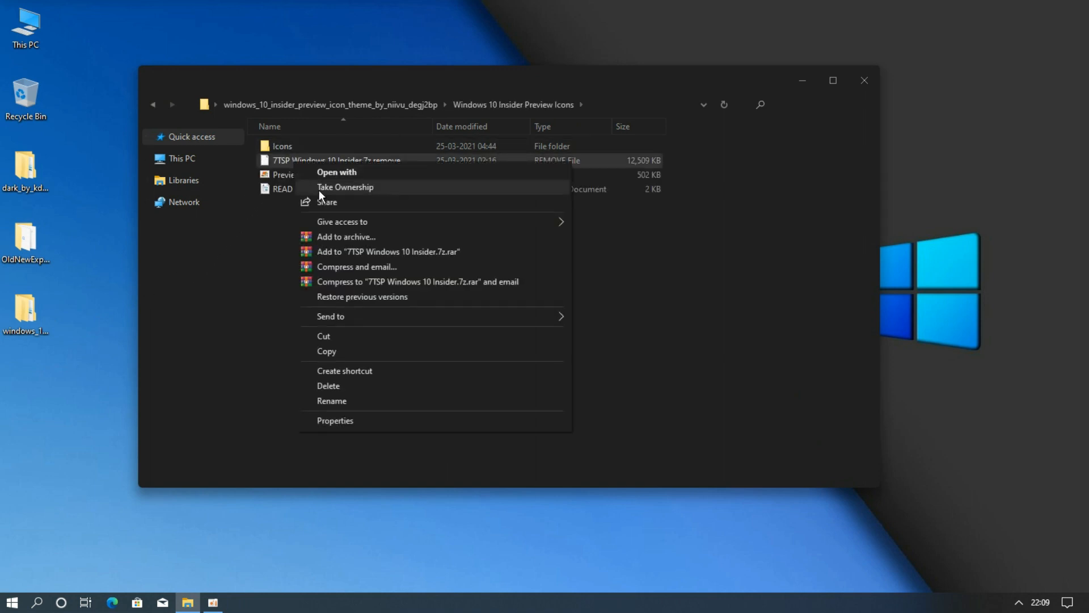
click(338, 400)
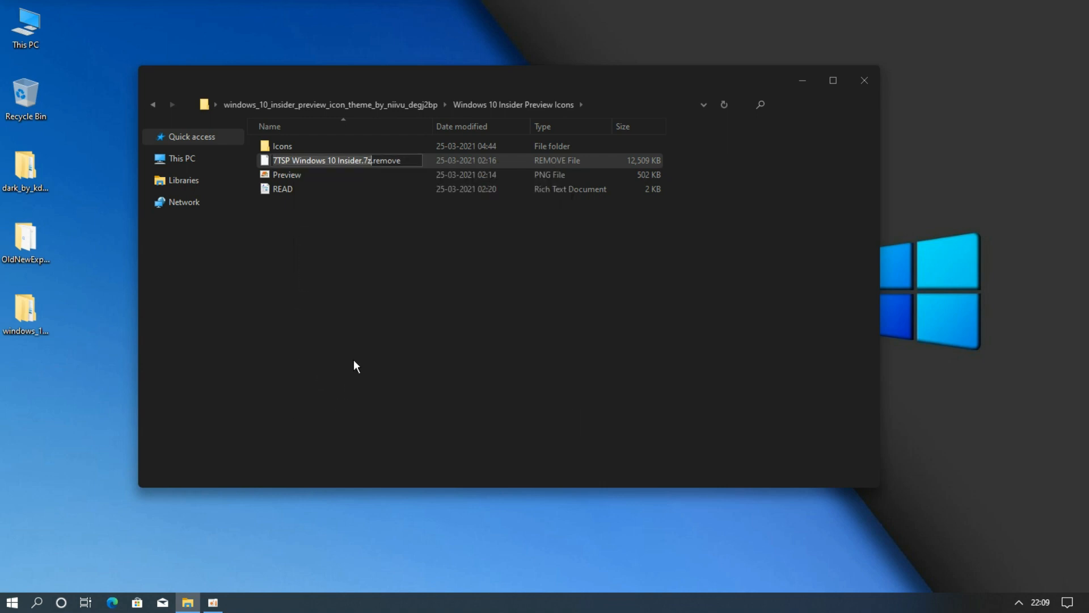
click(408, 161)
key(BackSpace)
key(BackSpace)
key(BackSpace)
key(BackSpace)
key(BackSpace)
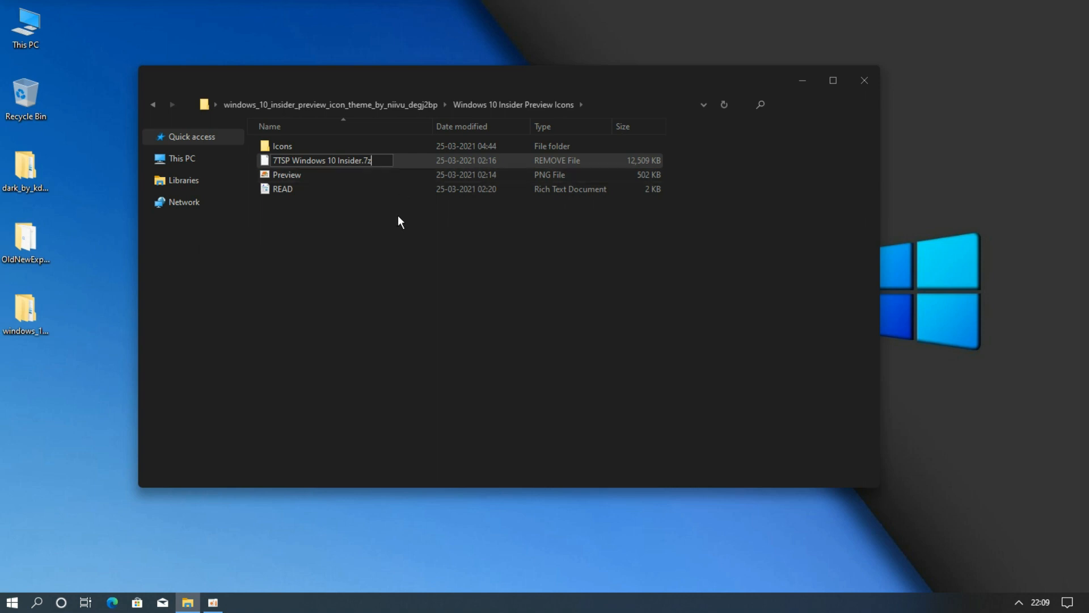
key(Return)
click(591, 309)
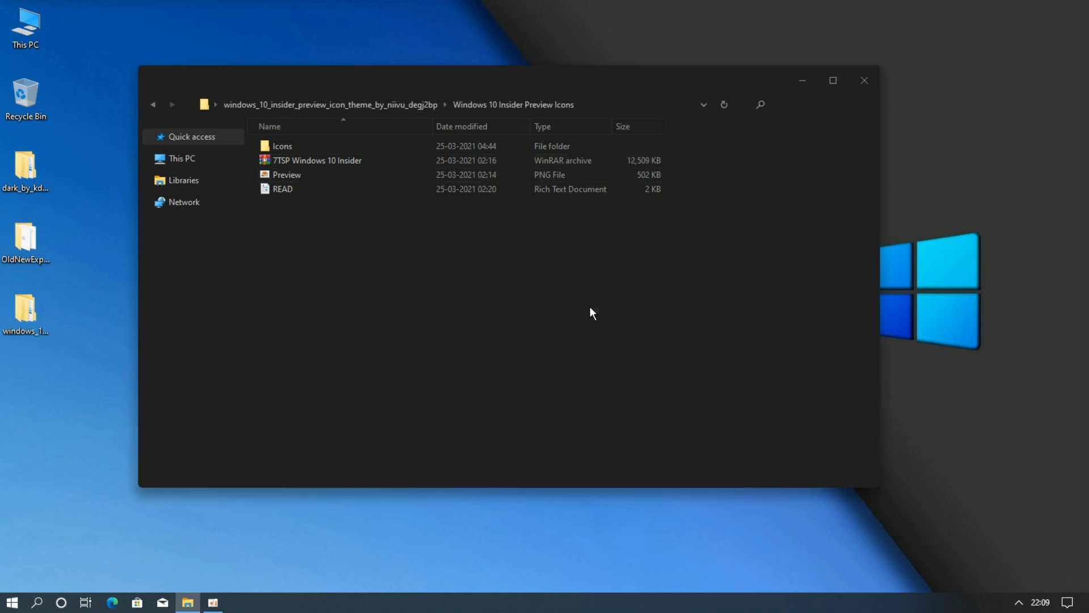
click(857, 81)
Step: Open 7tsp GUI and add 7TSP Windows 10 Insider from the extracted desktop icon theme folder as a custom pack
double_click(595, 188)
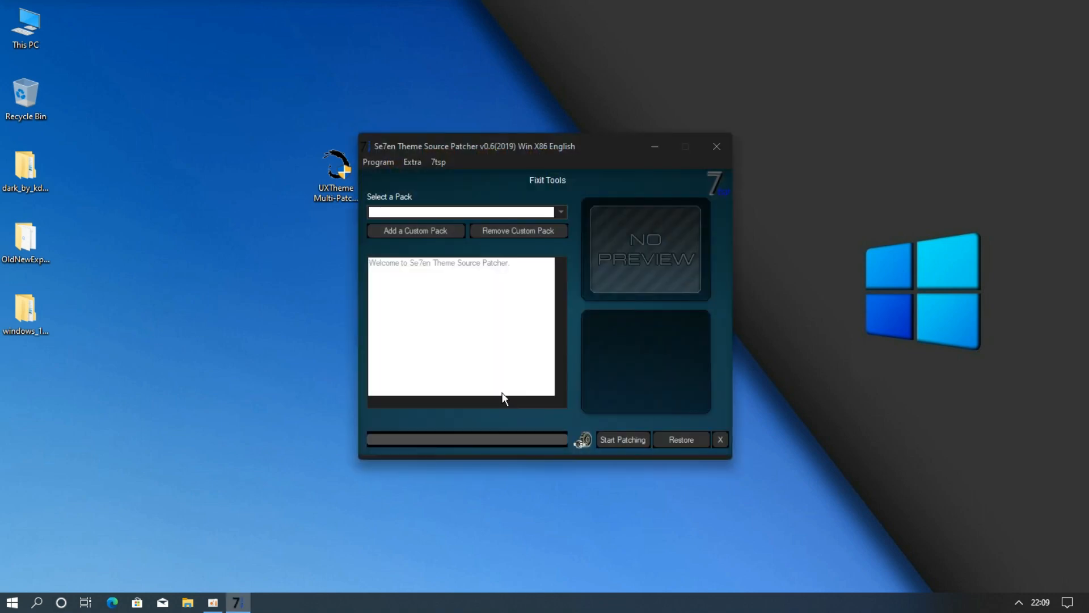
click(440, 232)
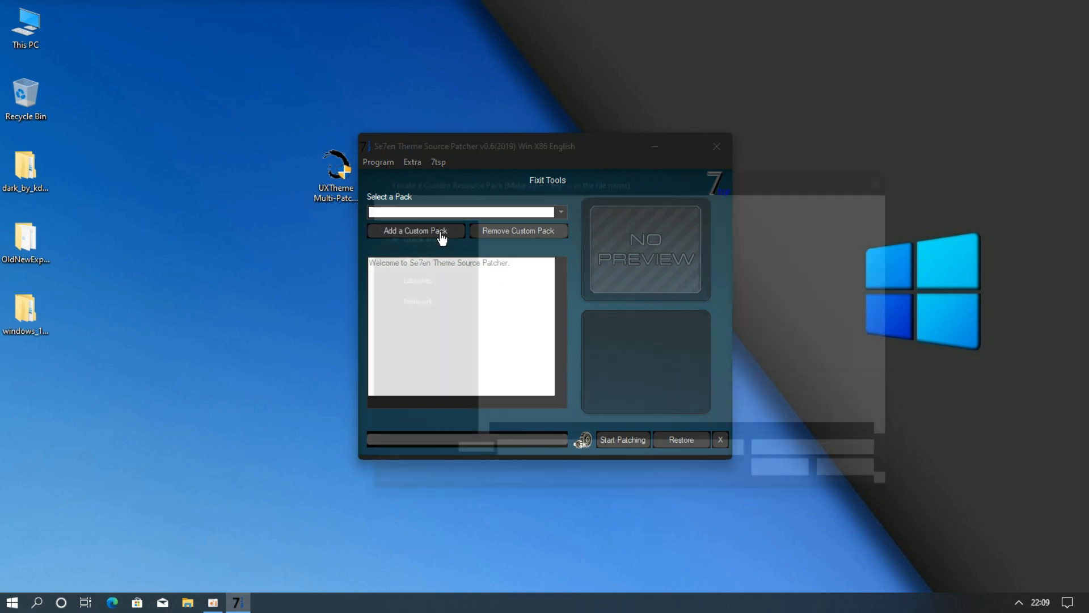
click(441, 237)
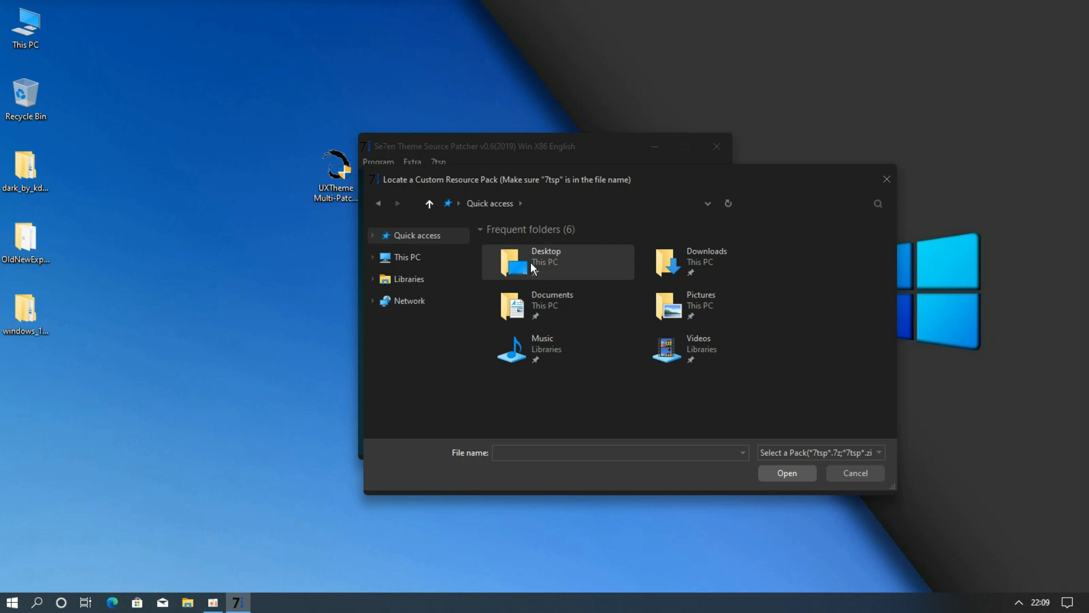
double_click(548, 259)
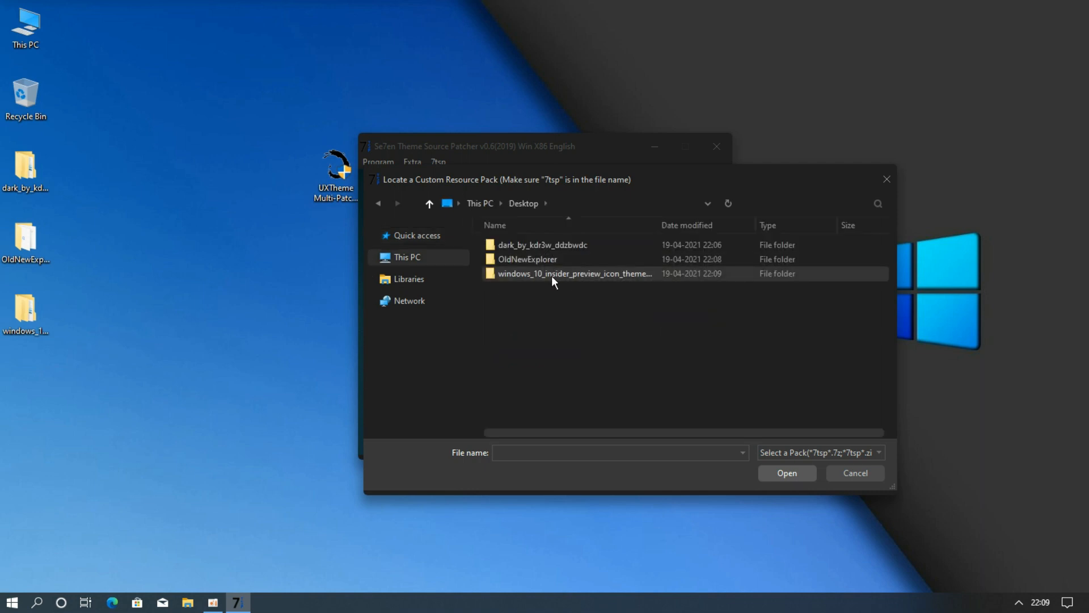
double_click(552, 276)
double_click(538, 244)
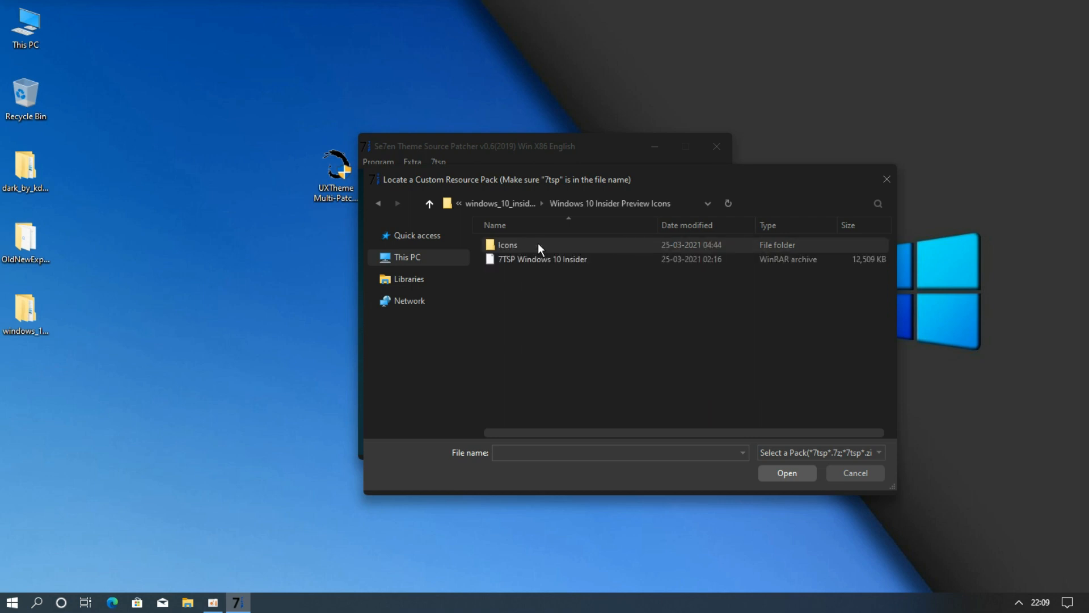
click(537, 259)
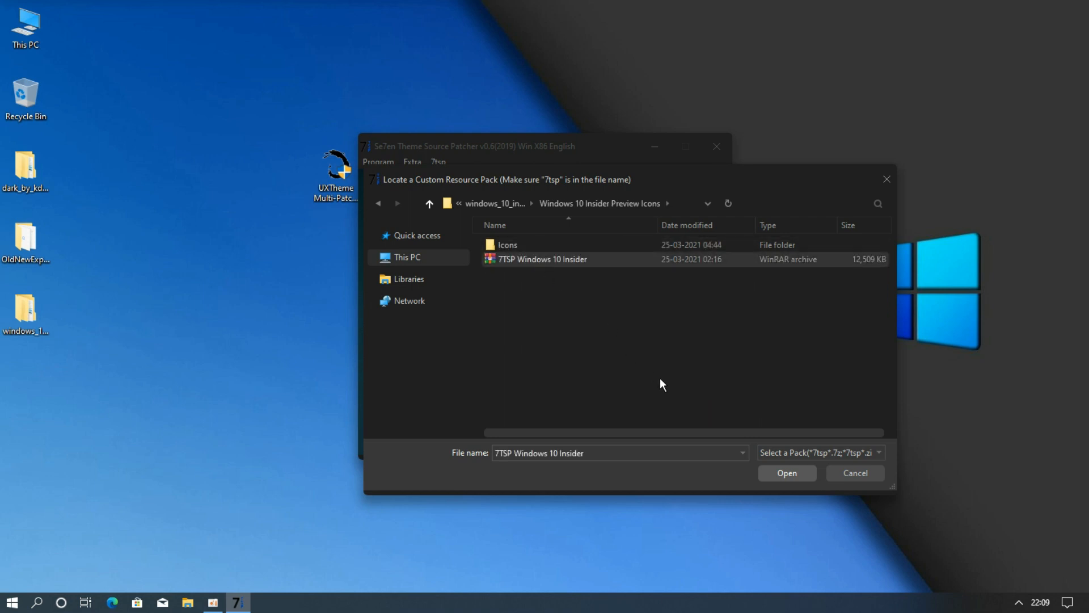
click(774, 472)
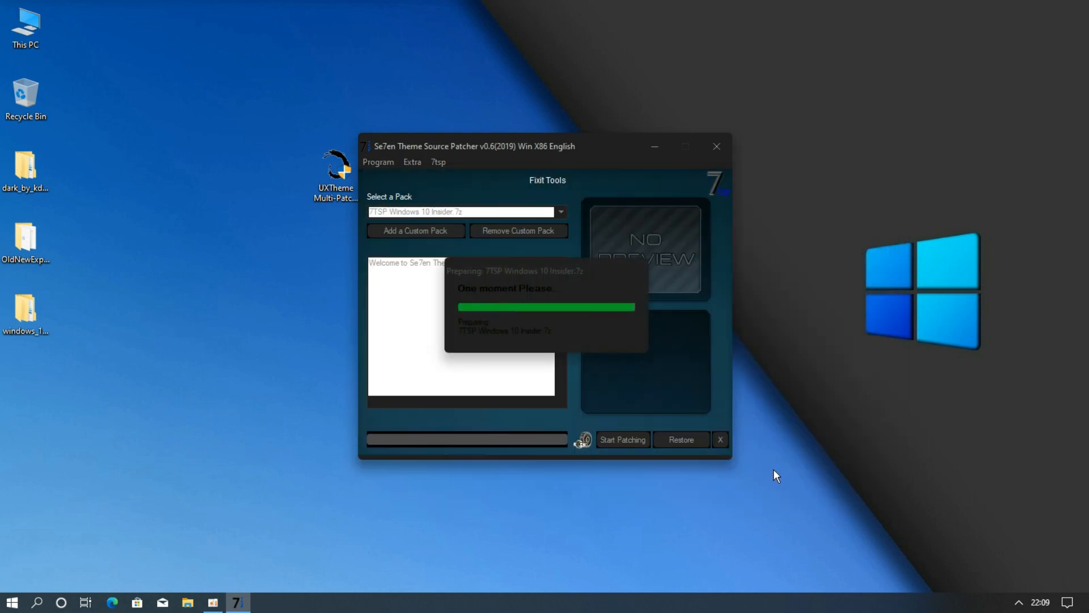
Step: Patch the system with the 7TSP Windows 10 Insider pack, reboot Windows and dismiss the completion notice
click(627, 439)
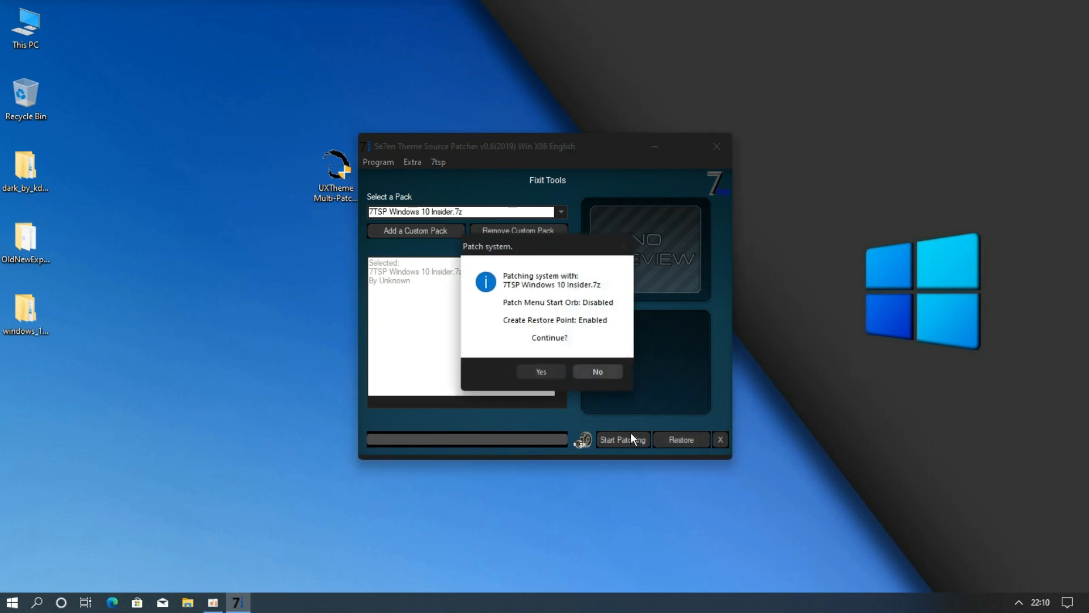
click(556, 372)
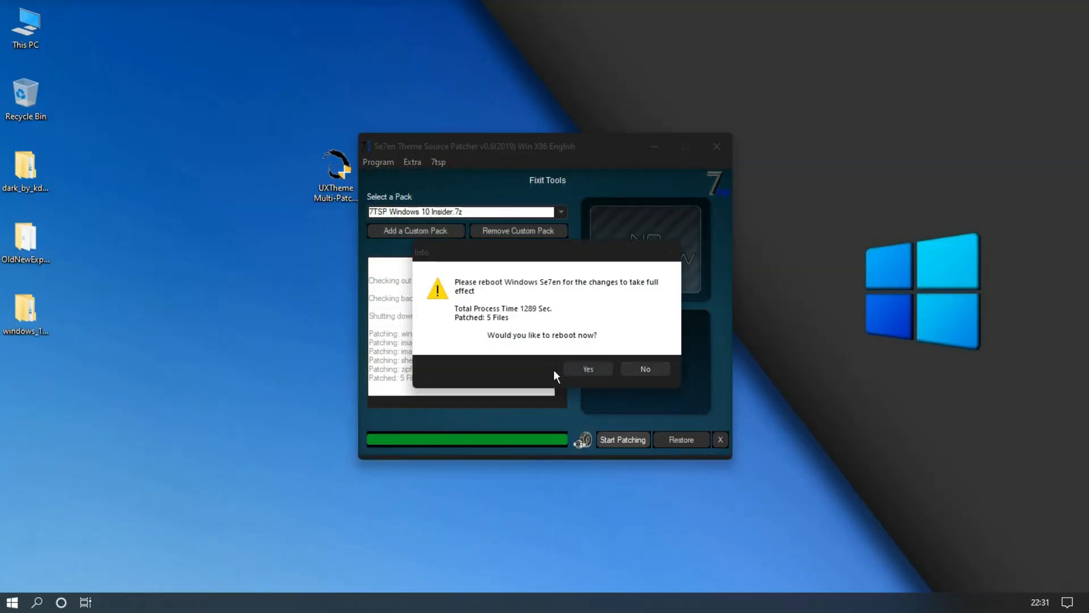
click(590, 368)
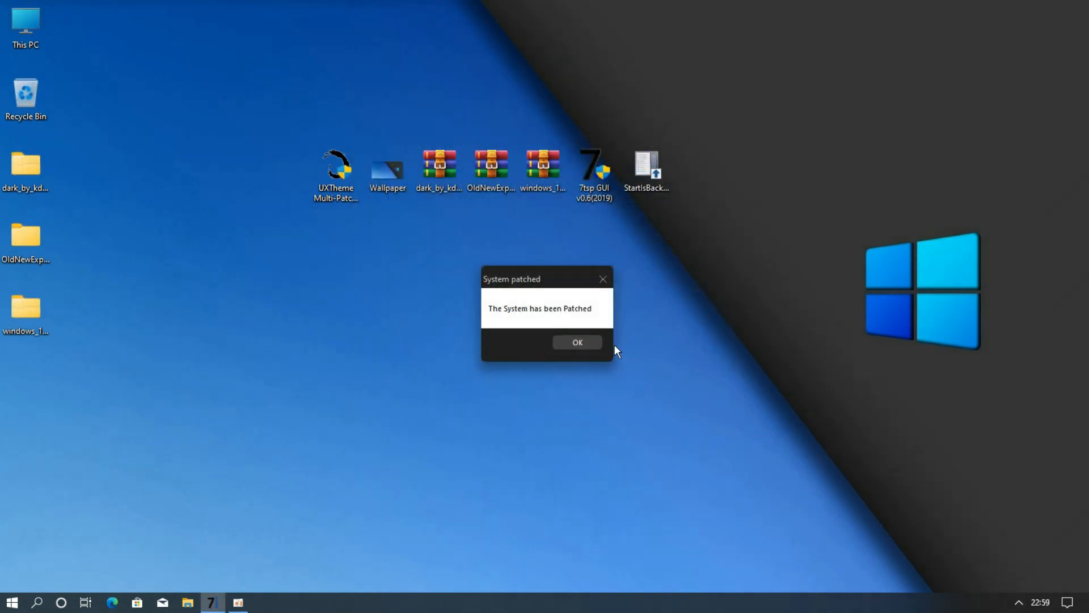
click(577, 342)
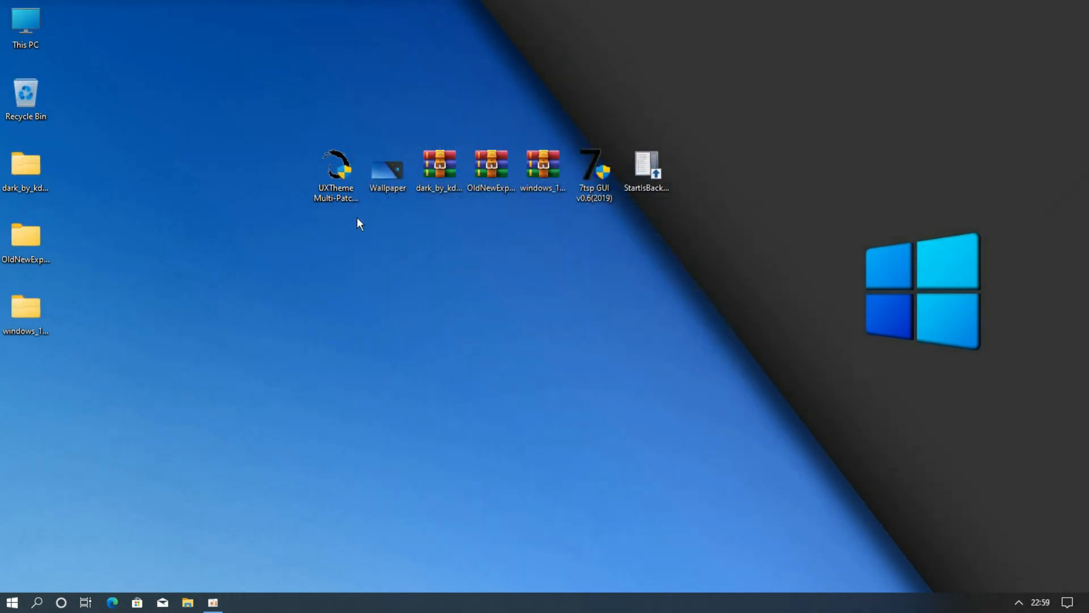
Step: Examine the new icons in This PC and Local Disk (C:), then close the window
double_click(32, 34)
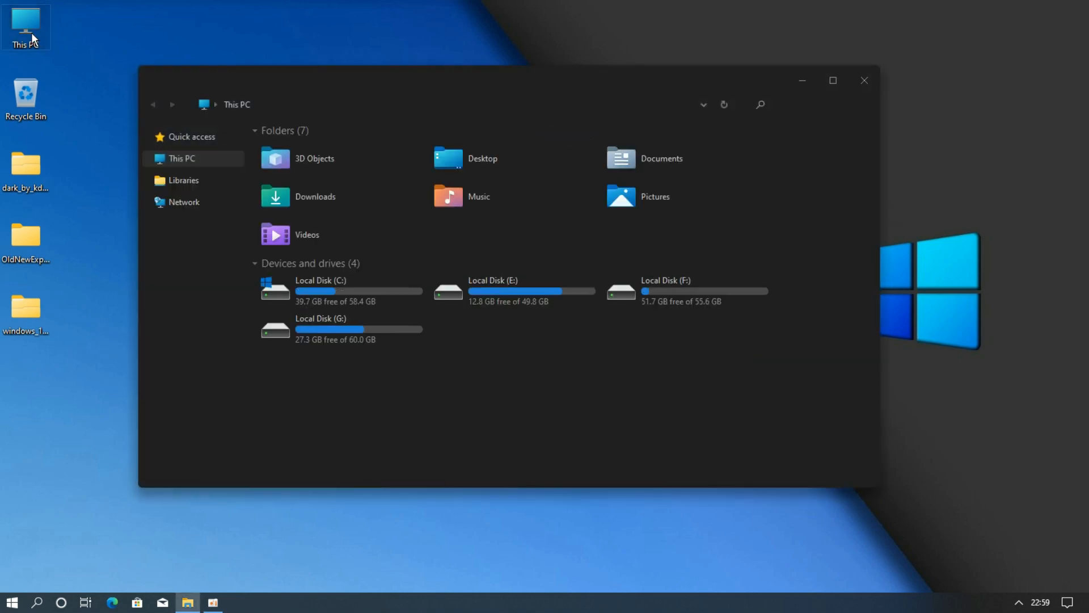
drag(289, 80, 258, 55)
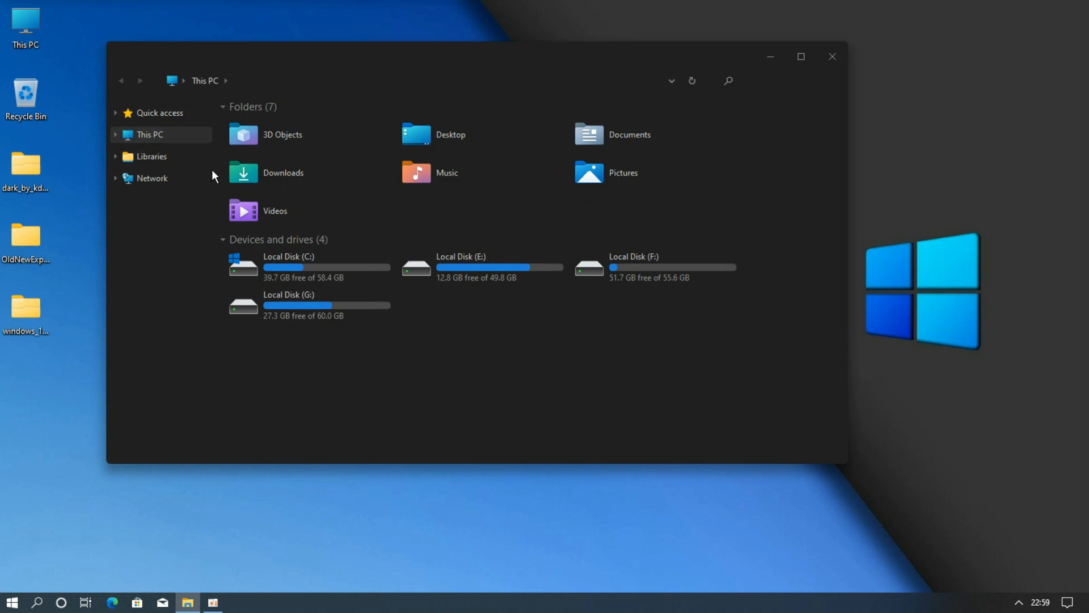
double_click(297, 269)
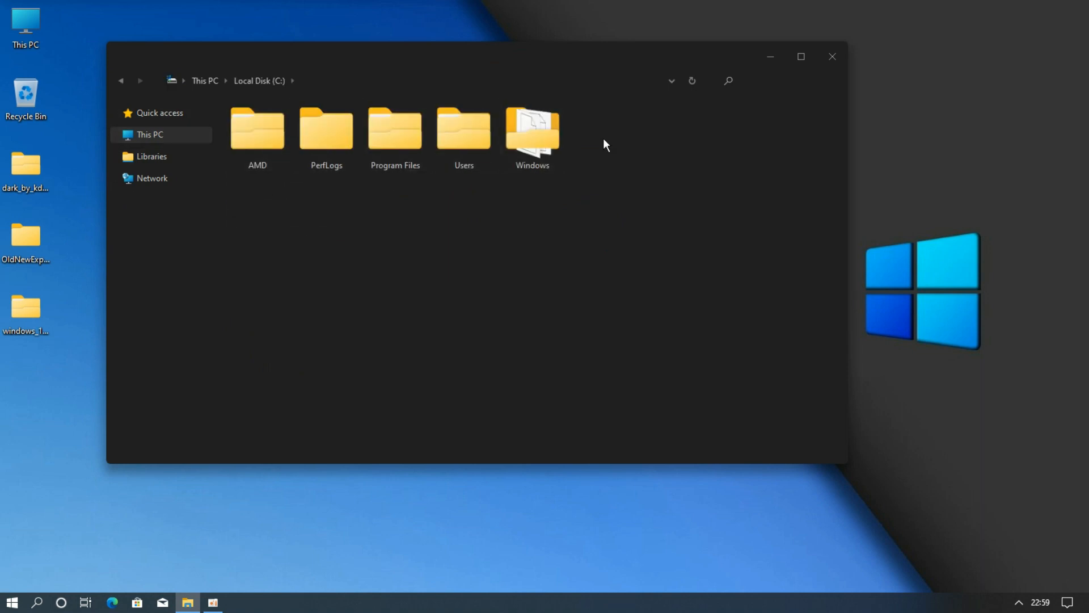
click(823, 57)
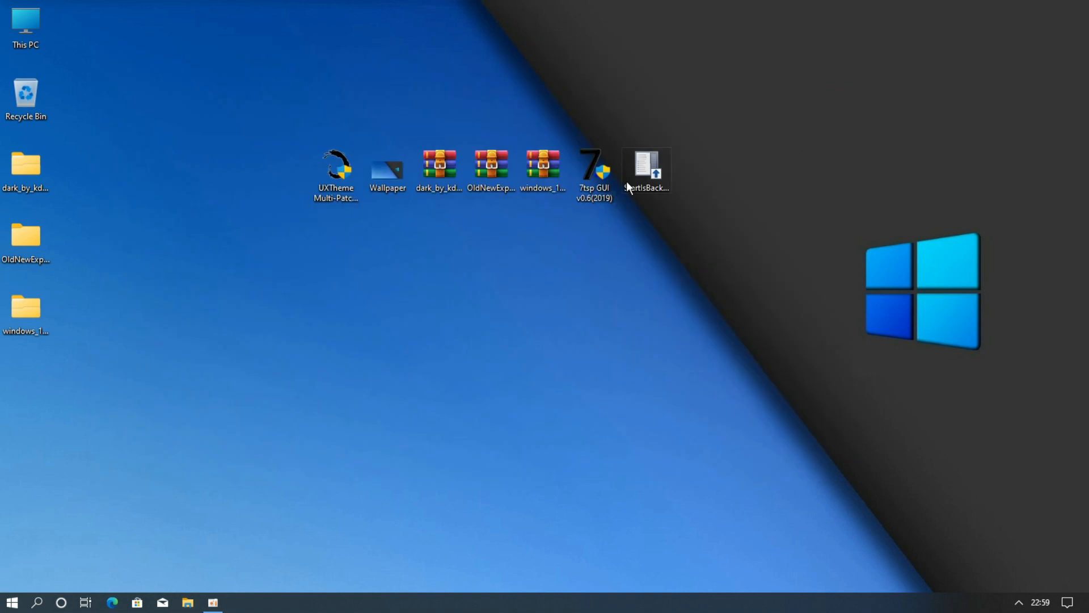
Step: Install StartIsBack and apply the Windows 10 visual style with centered task icons and dynamic transparency enabled
double_click(652, 171)
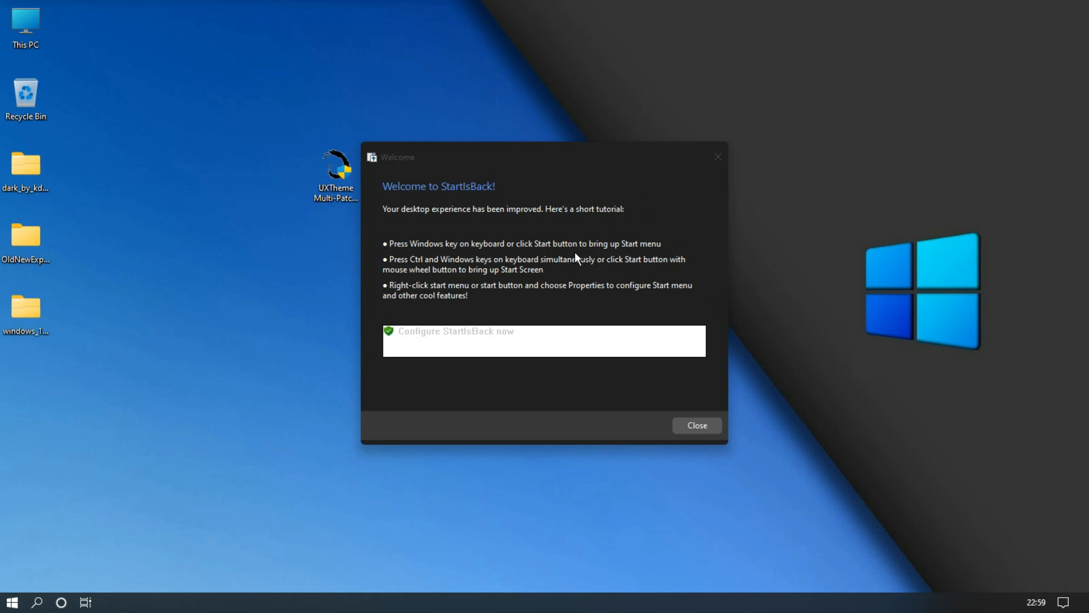
click(568, 335)
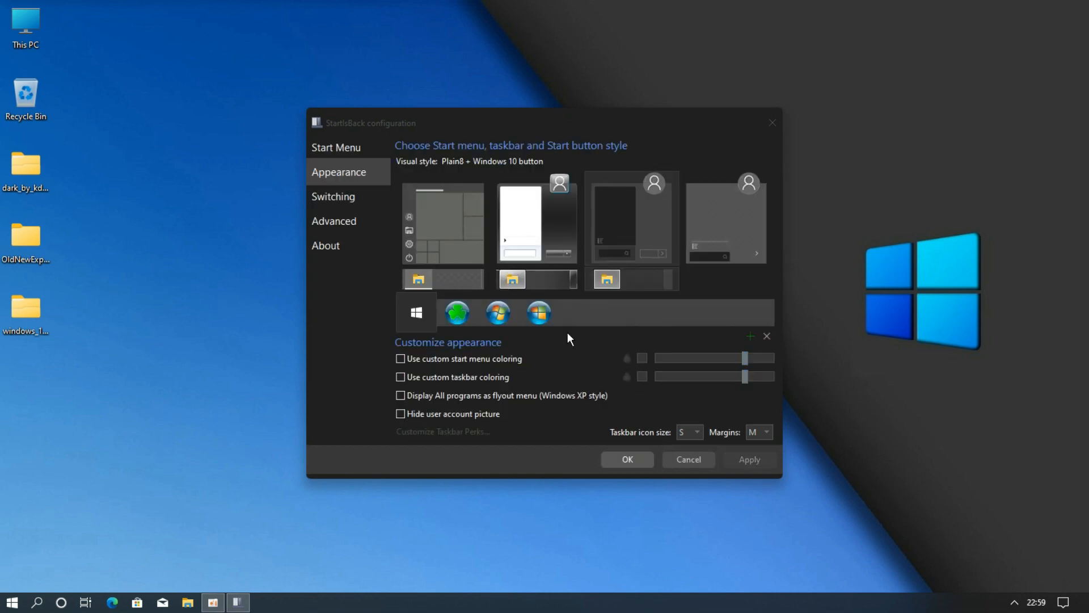
click(466, 245)
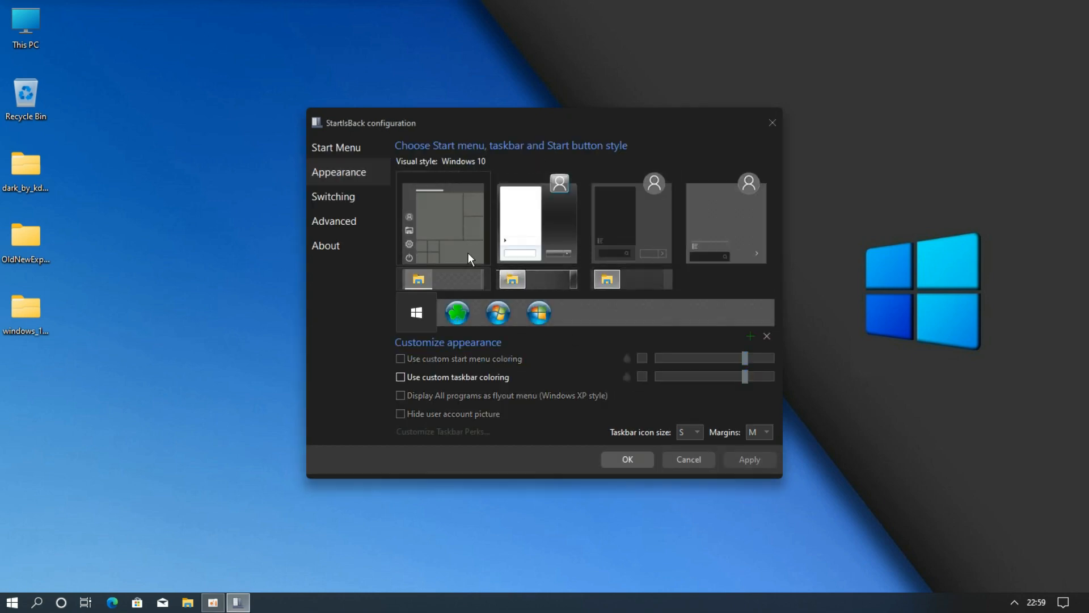
click(413, 431)
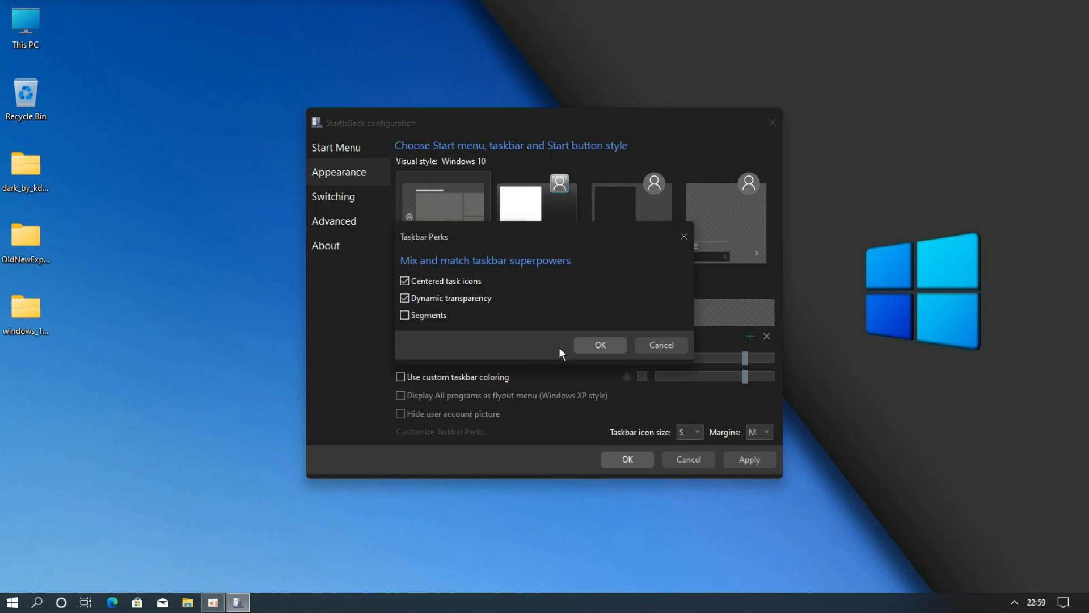
click(608, 340)
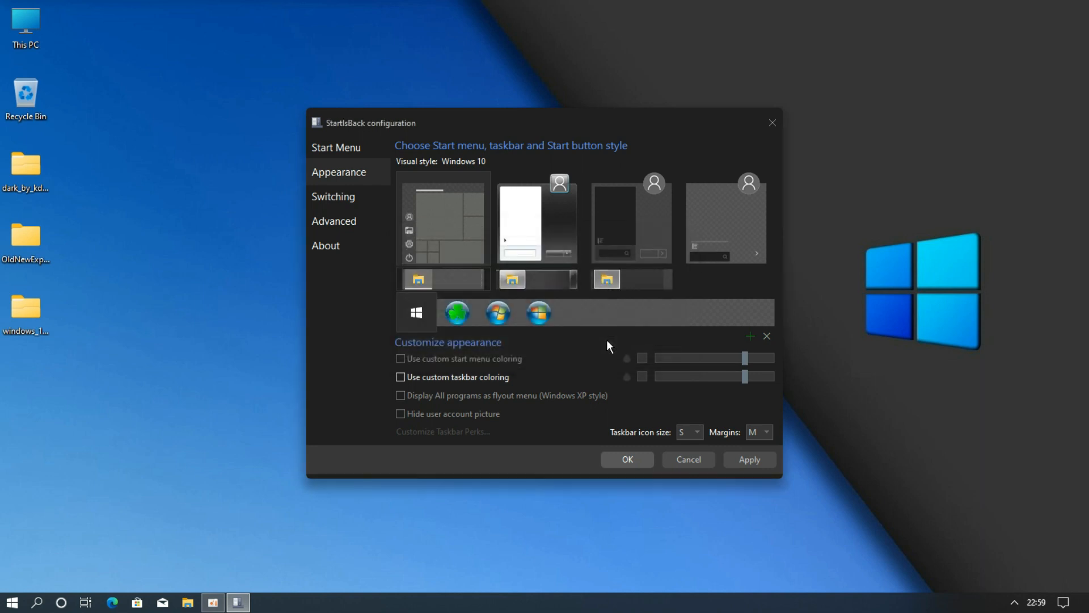
click(759, 463)
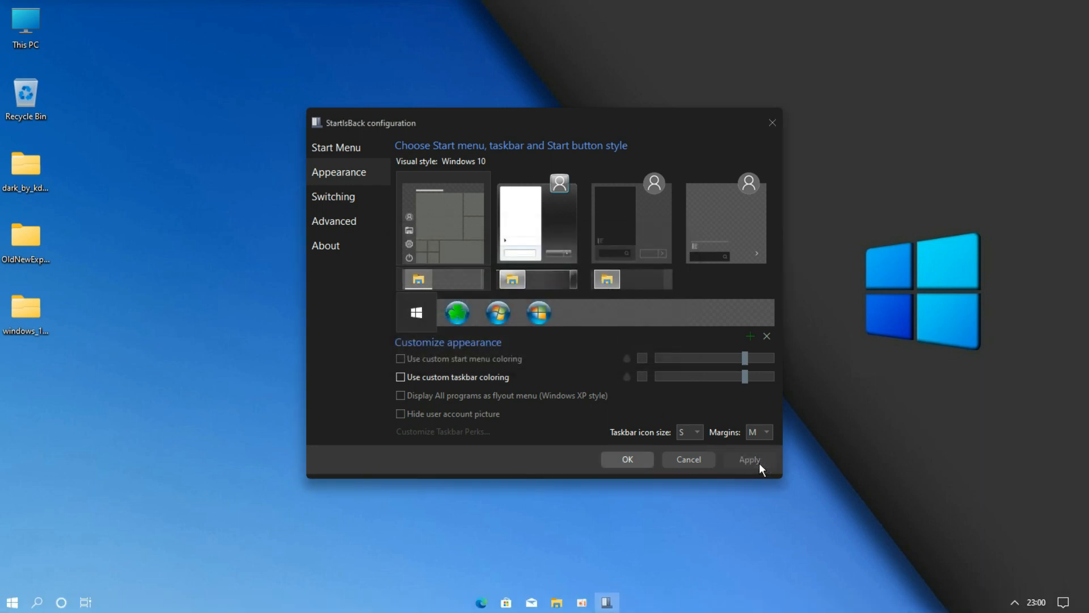
Step: Accept the StartIsBack configuration, then open the Start menu briefly to check it and close it again
click(643, 465)
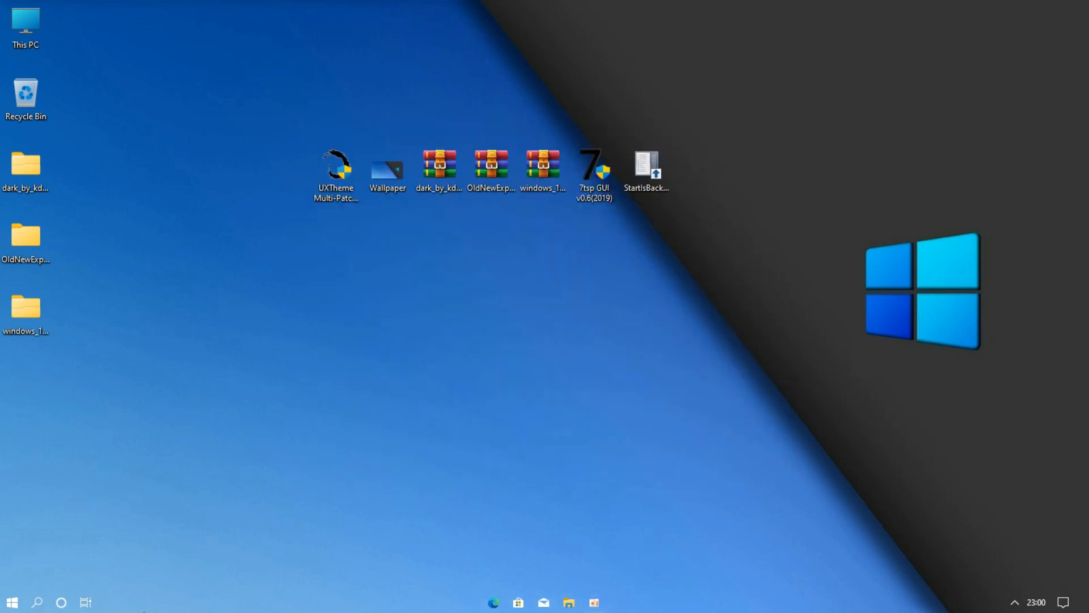
click(13, 603)
click(13, 602)
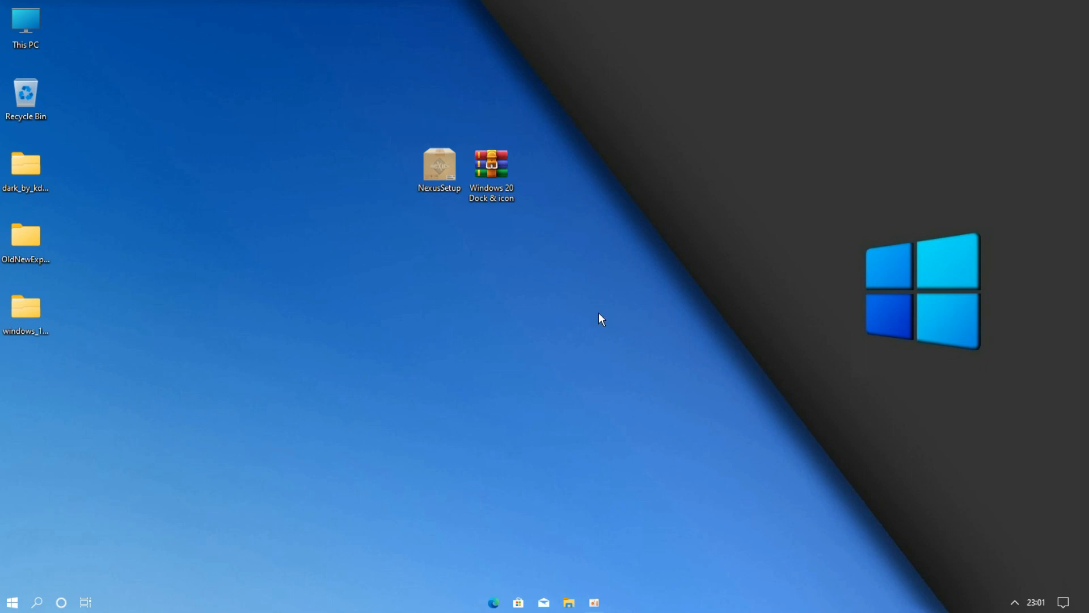
Step: Install Nexus 19.2 in English with the license accepted and the default folders, and launch it on finishing
double_click(423, 190)
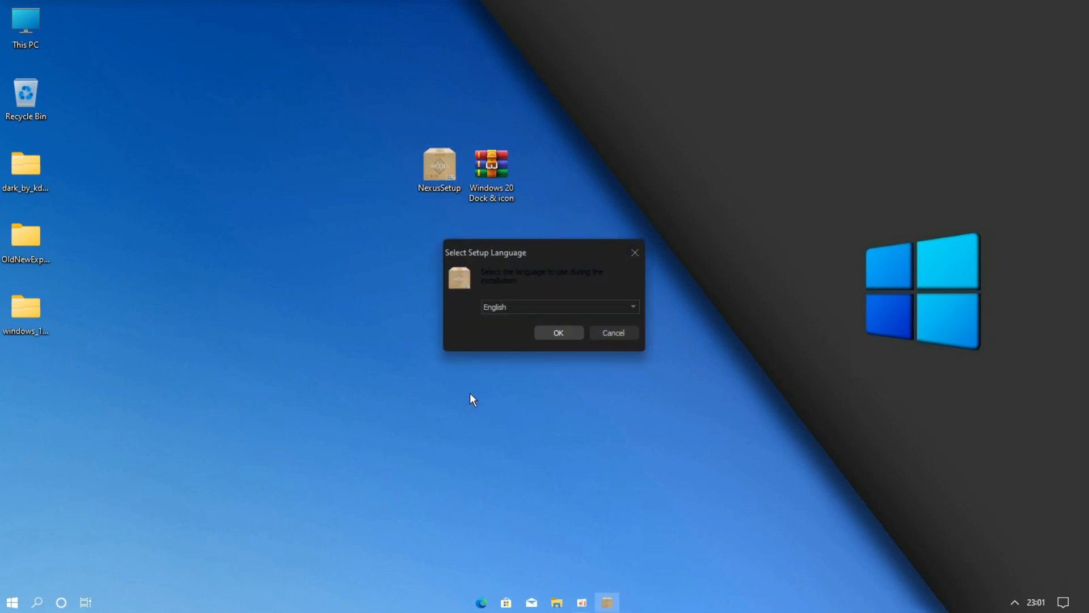
click(555, 336)
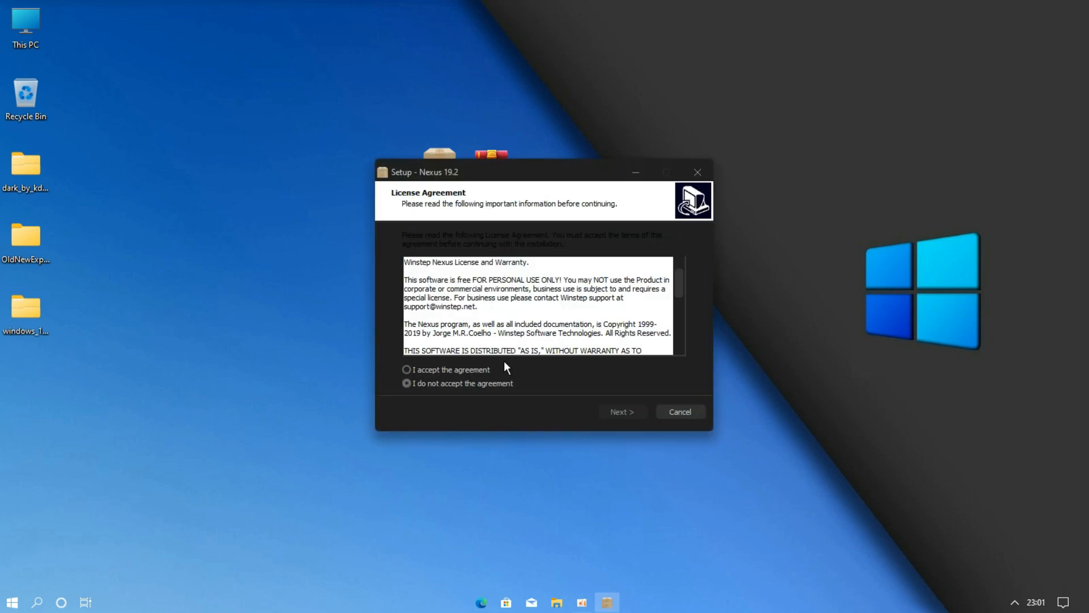
click(480, 370)
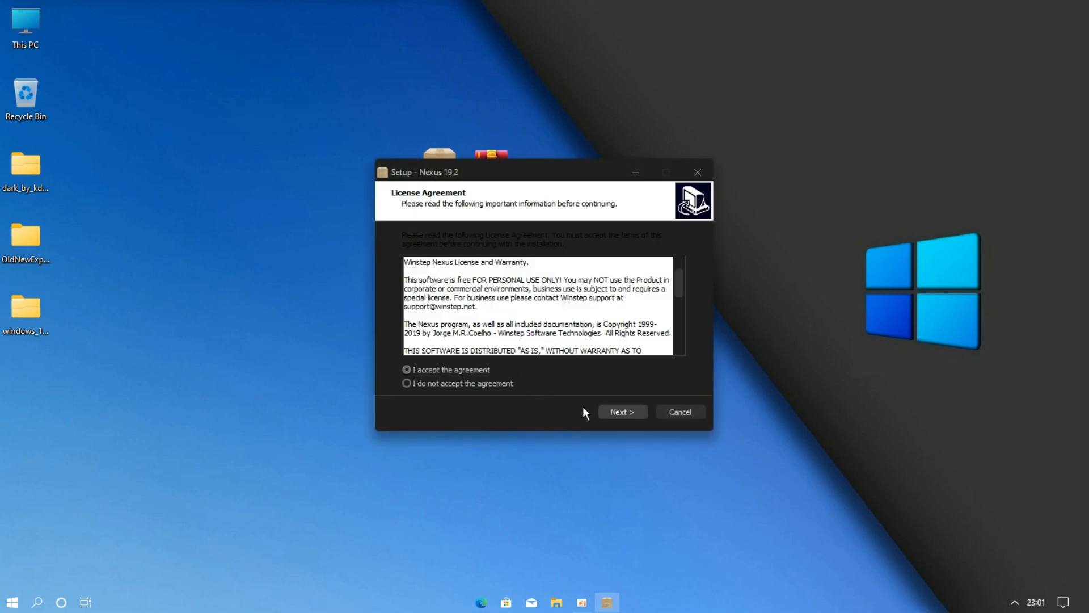
click(604, 412)
click(601, 410)
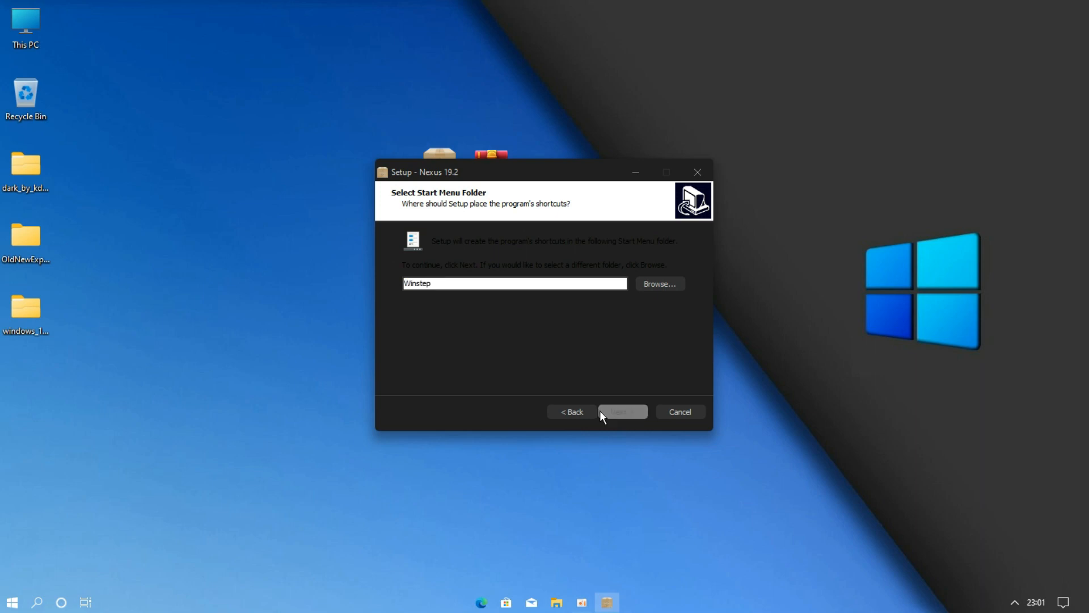
click(600, 411)
click(600, 411)
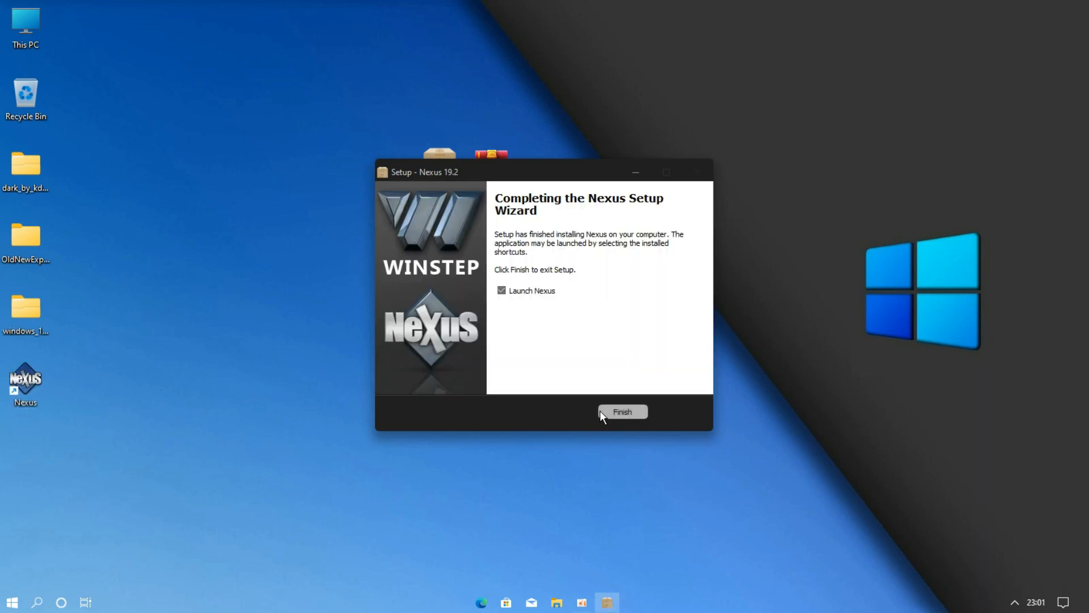
click(616, 413)
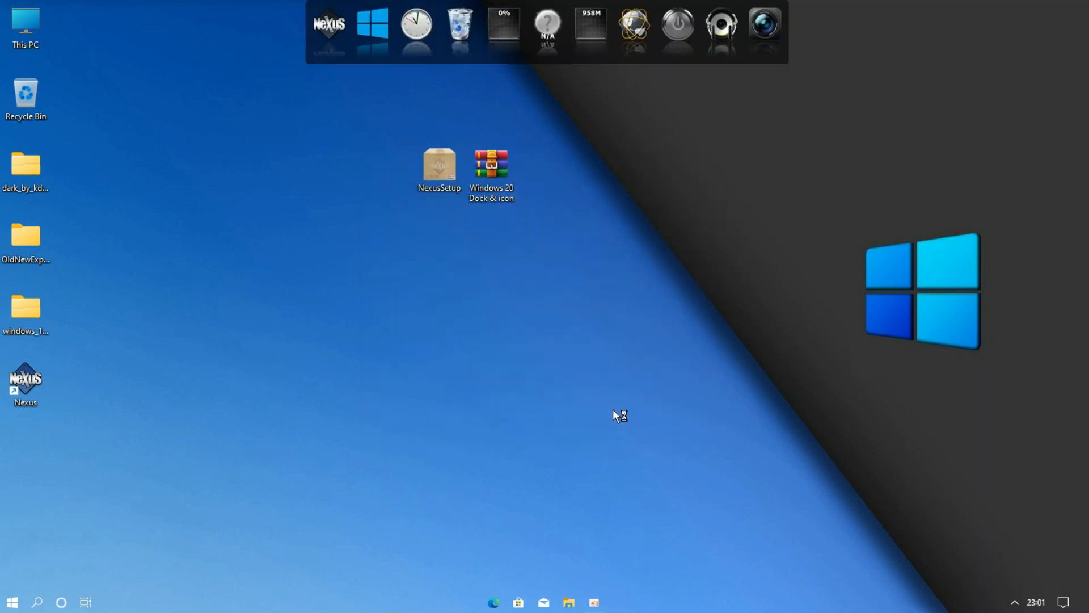
Step: Extract the Windows 20 Dock & icon archive into its own folder on the desktop with WinRAR
right_click(499, 189)
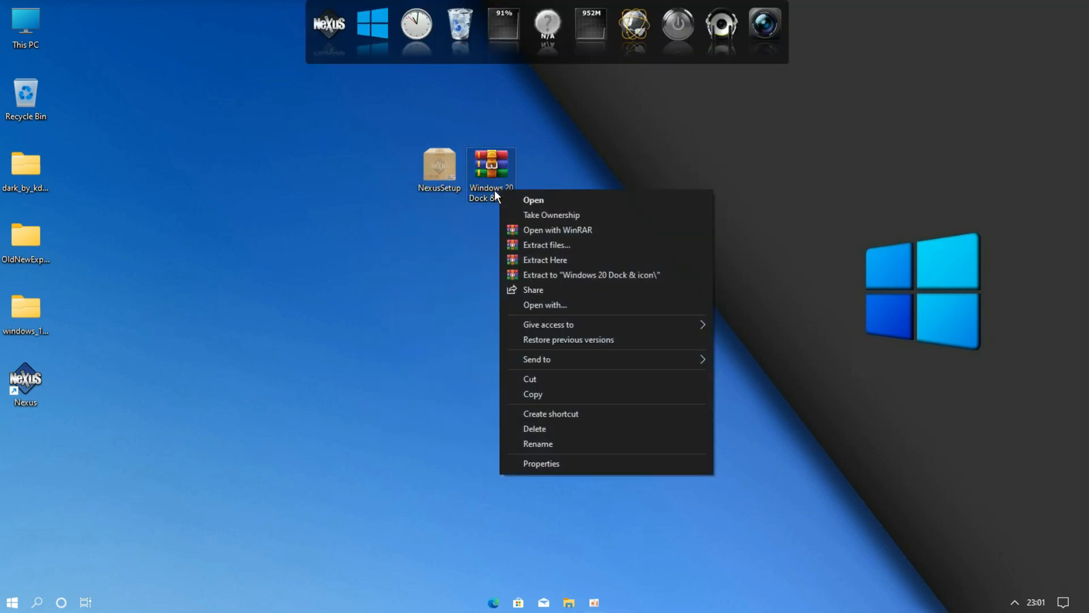
click(529, 245)
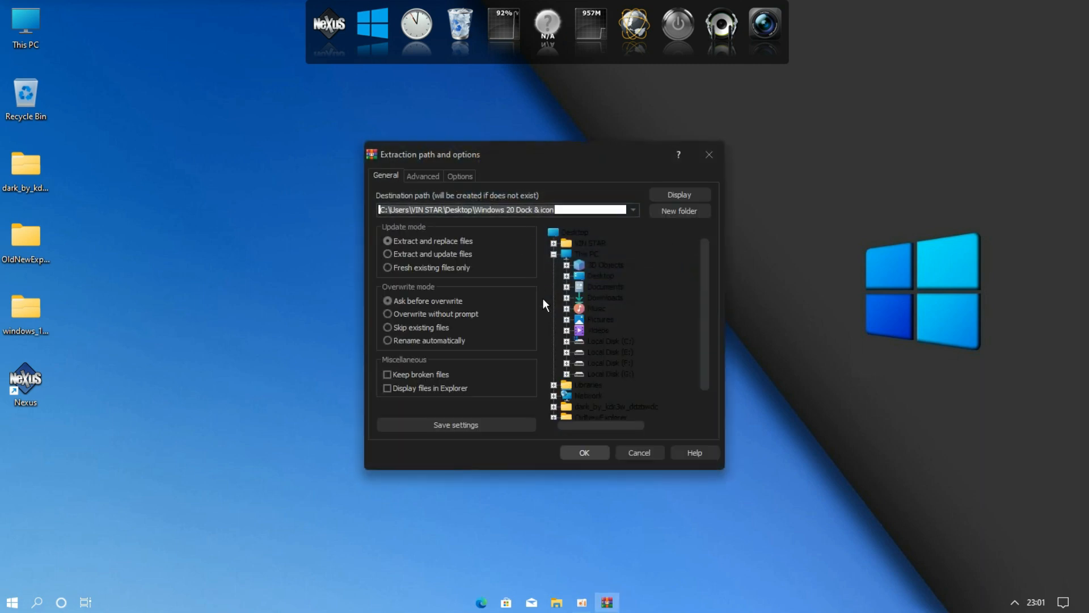
click(580, 458)
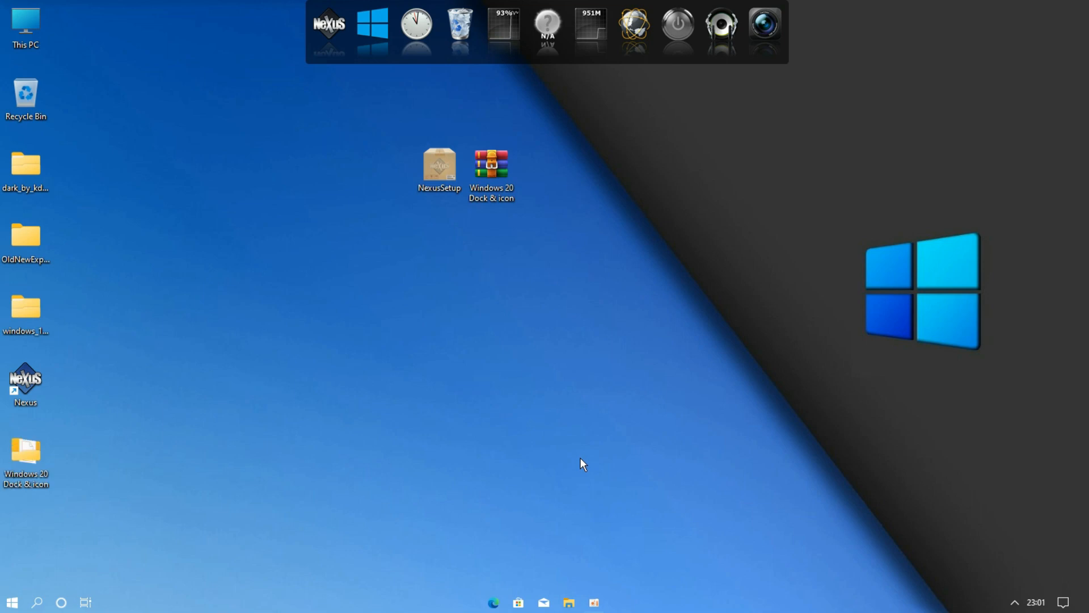
Step: Move the Windows 20 Dock Icon folder from the extracted Windows 20 Dock & icon folder to Local Disk (C:) and close the window
double_click(27, 460)
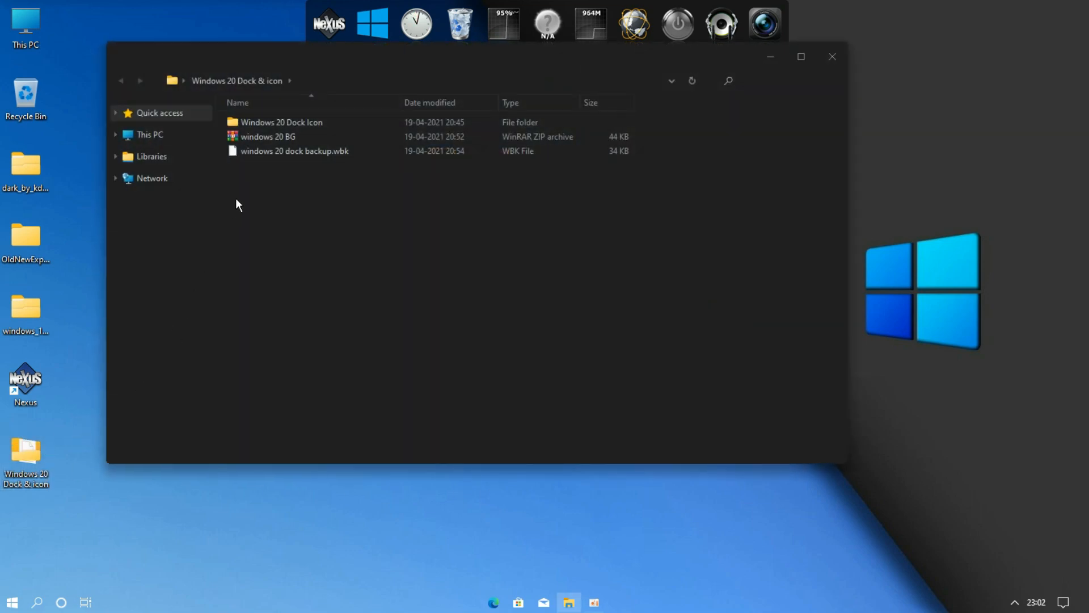
double_click(271, 123)
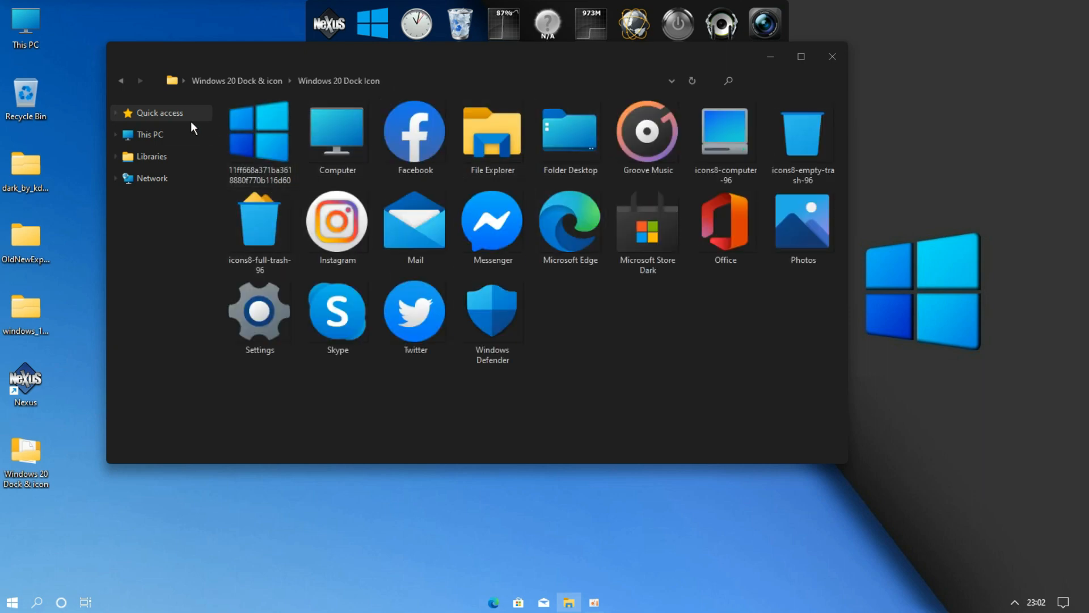
click(123, 79)
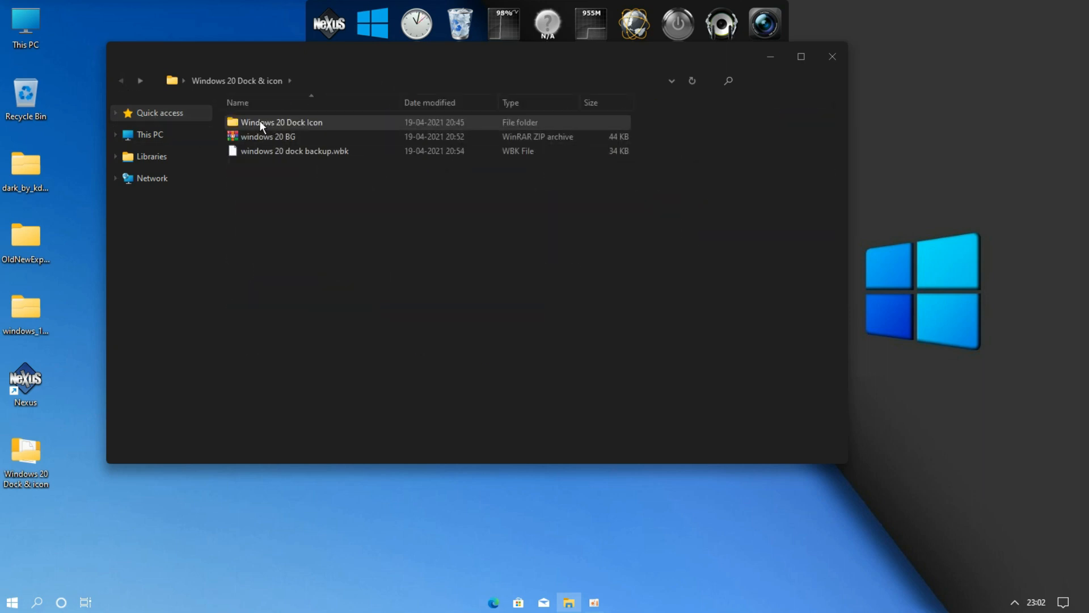
right_click(276, 119)
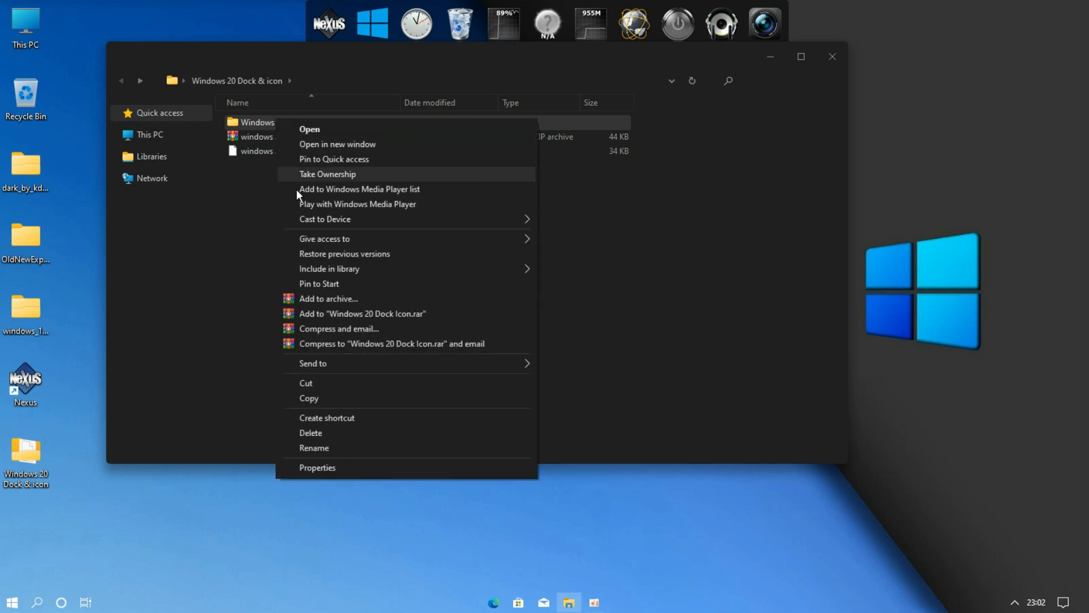
click(319, 383)
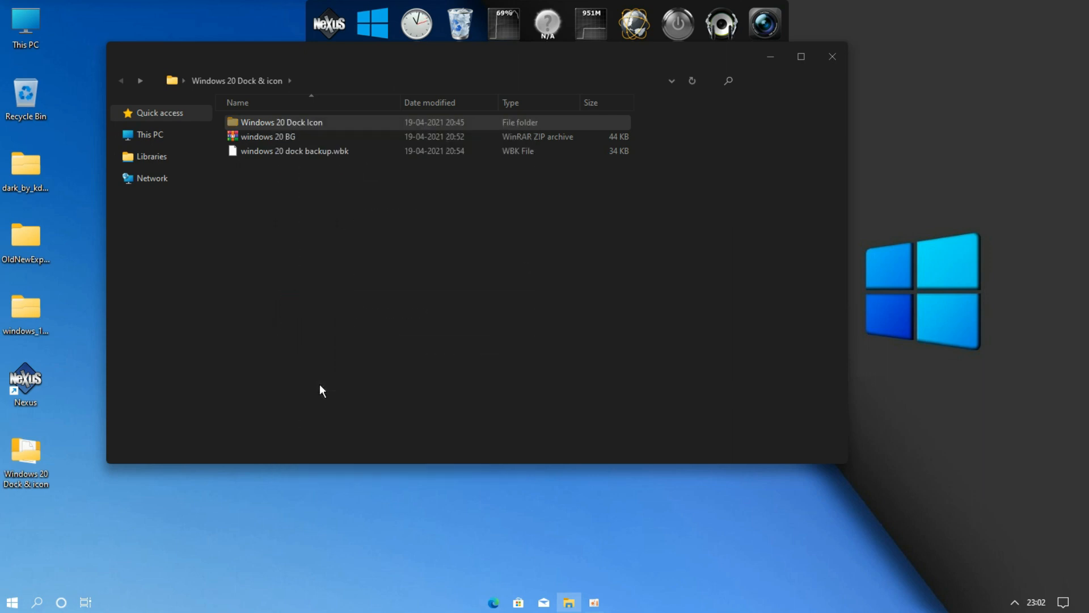
click(172, 137)
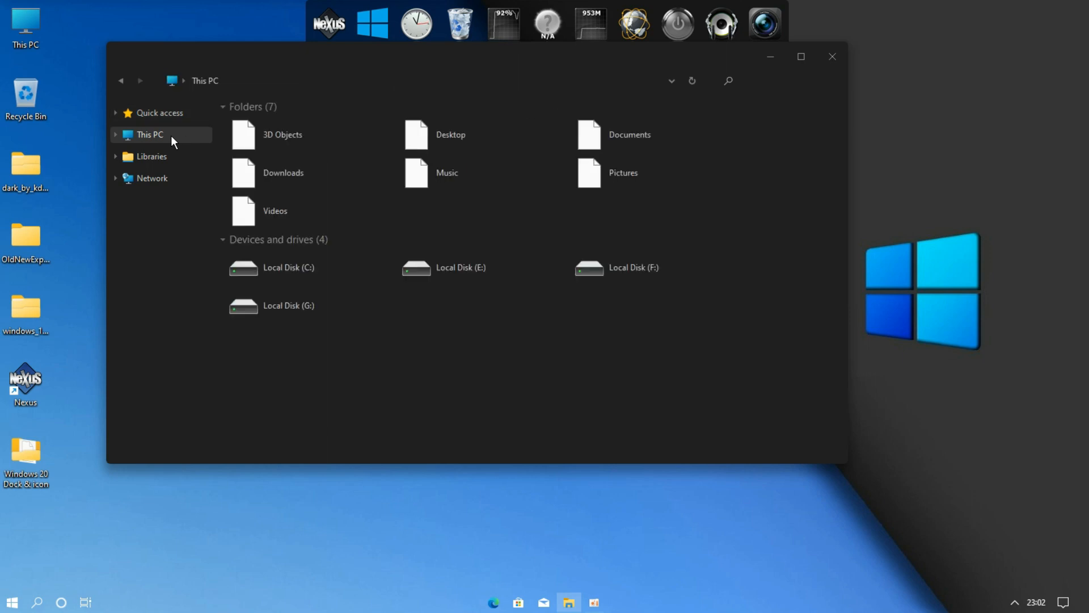
double_click(283, 273)
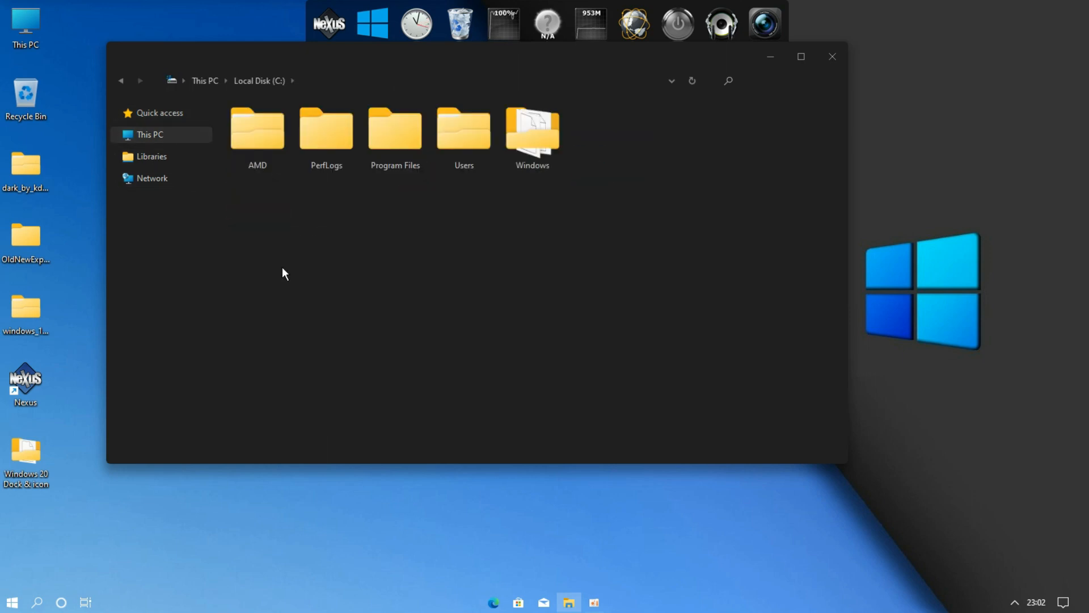
right_click(283, 269)
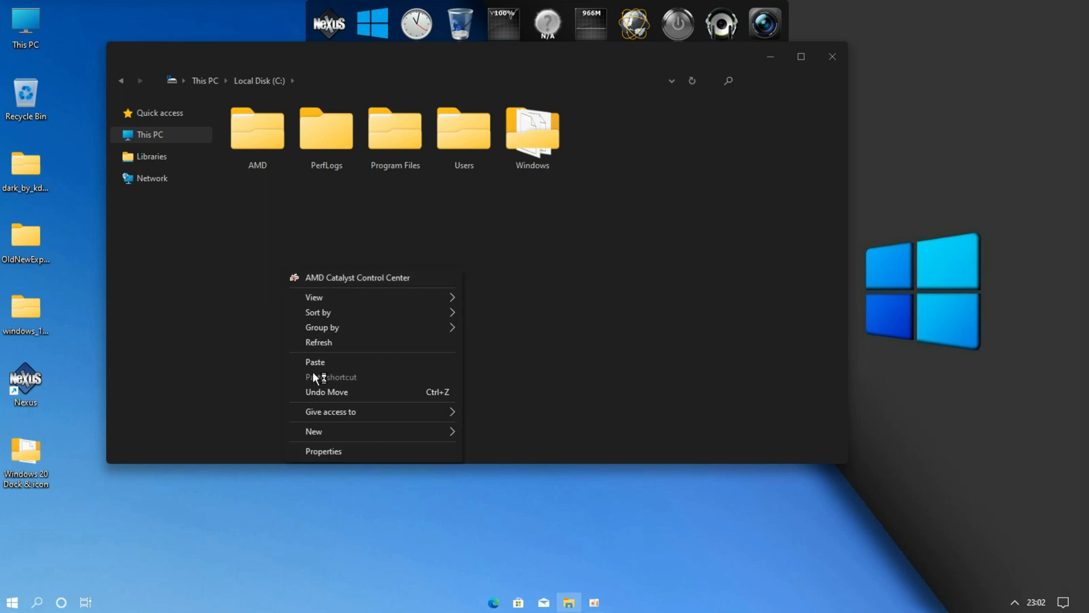
click(314, 363)
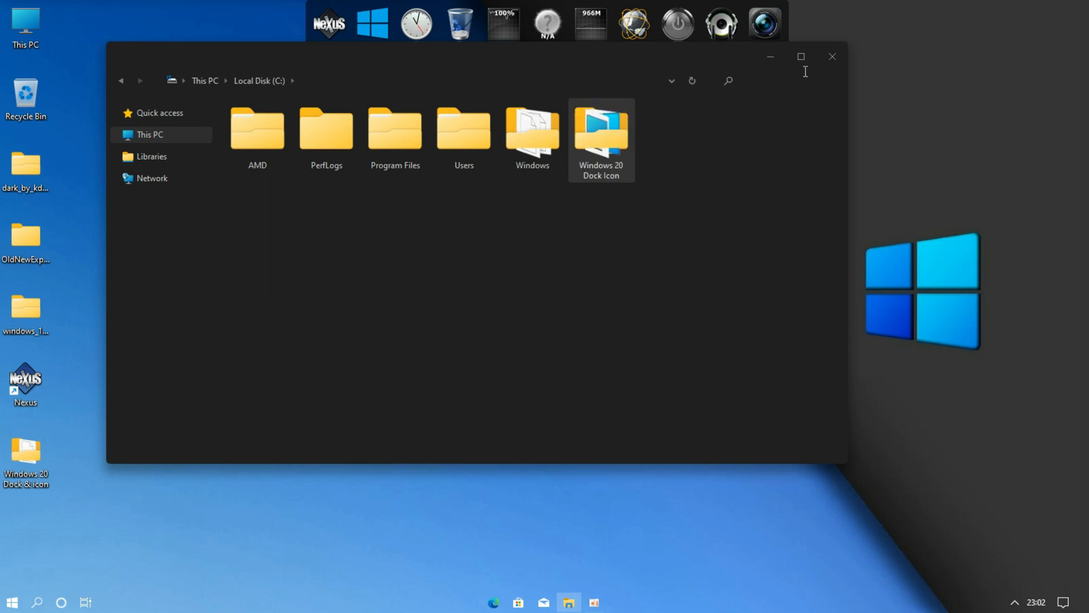
click(825, 59)
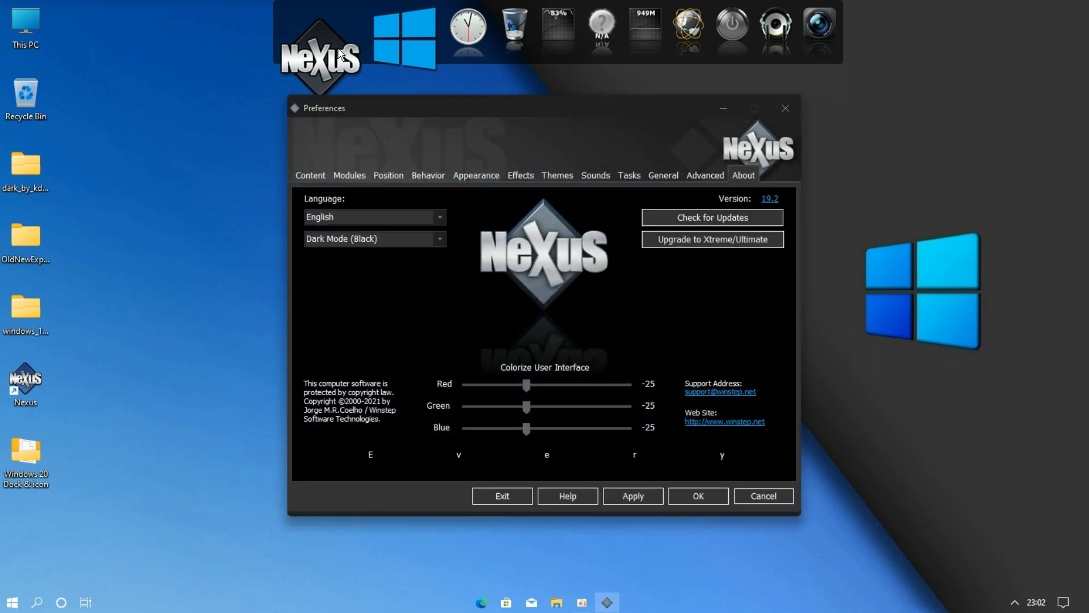
Step: Import the windows 20 BG archive from the desktop's Windows 20 Dock & icon folder as a Nexus theme
click(560, 178)
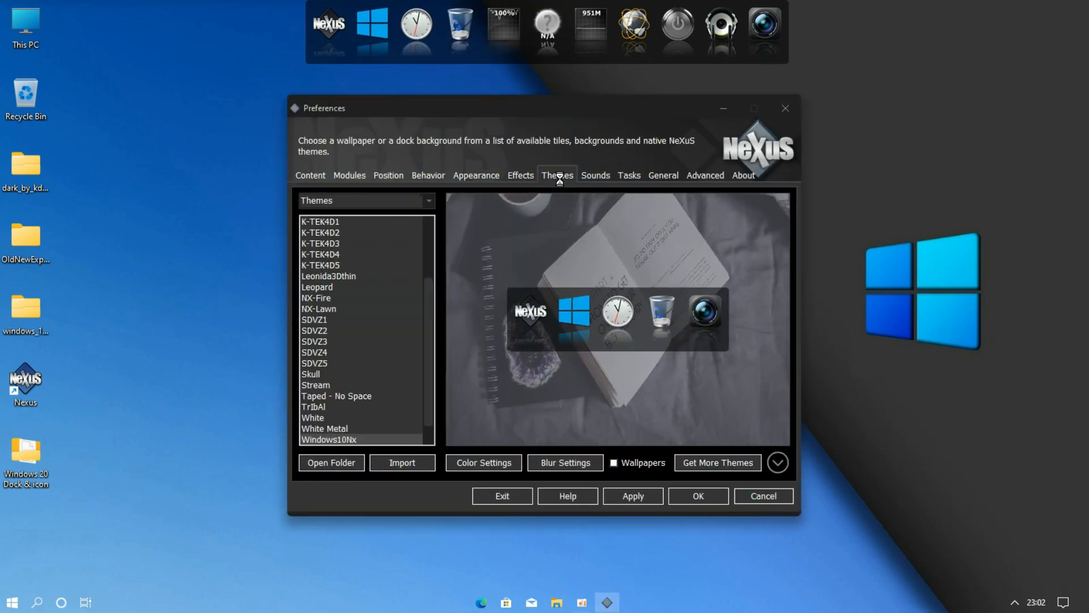
click(403, 463)
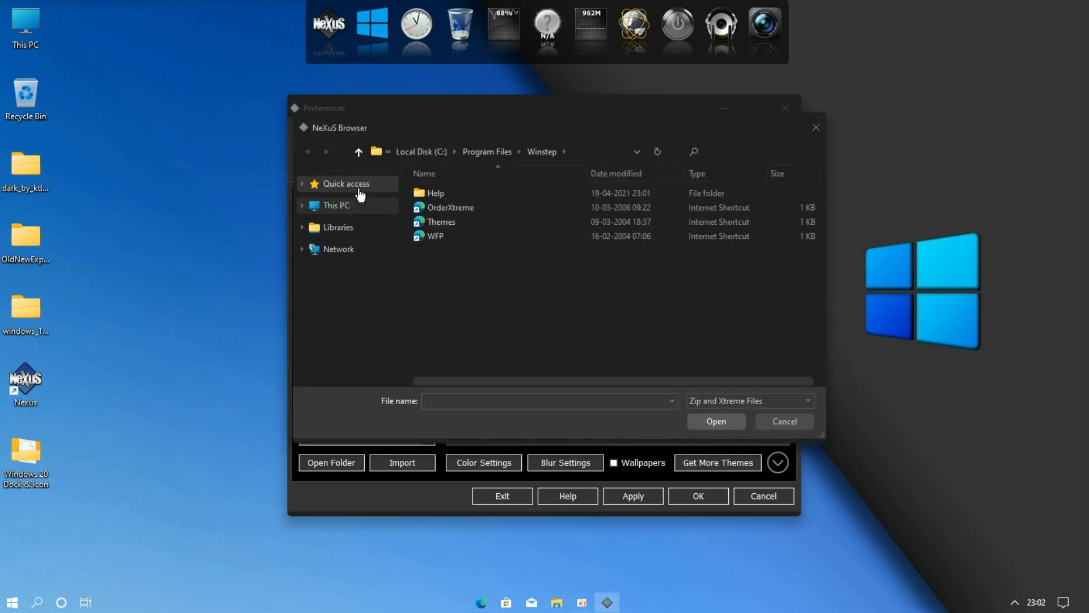
click(359, 193)
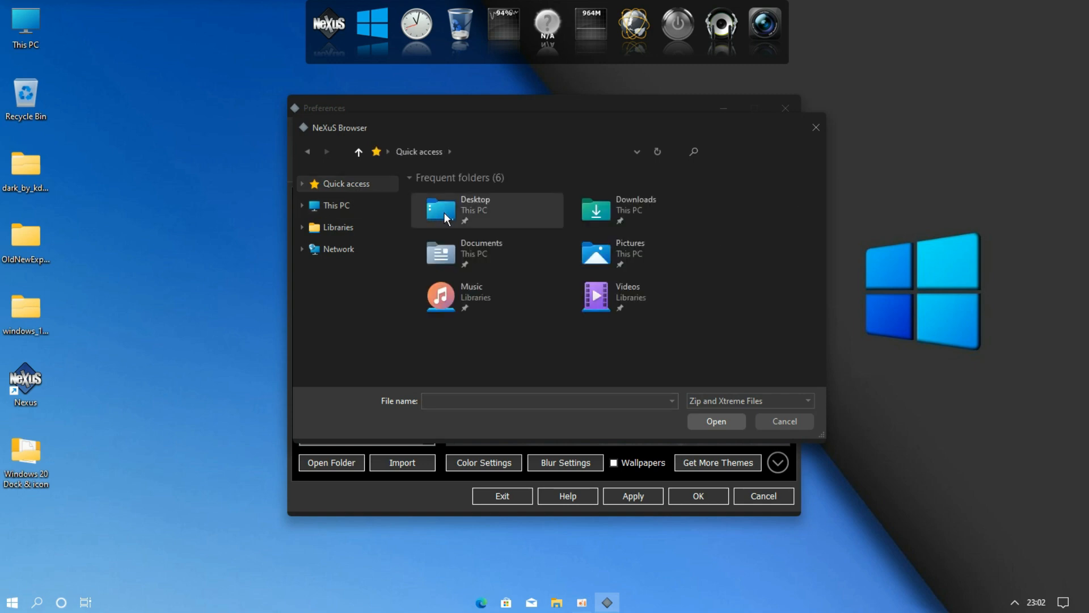
double_click(457, 209)
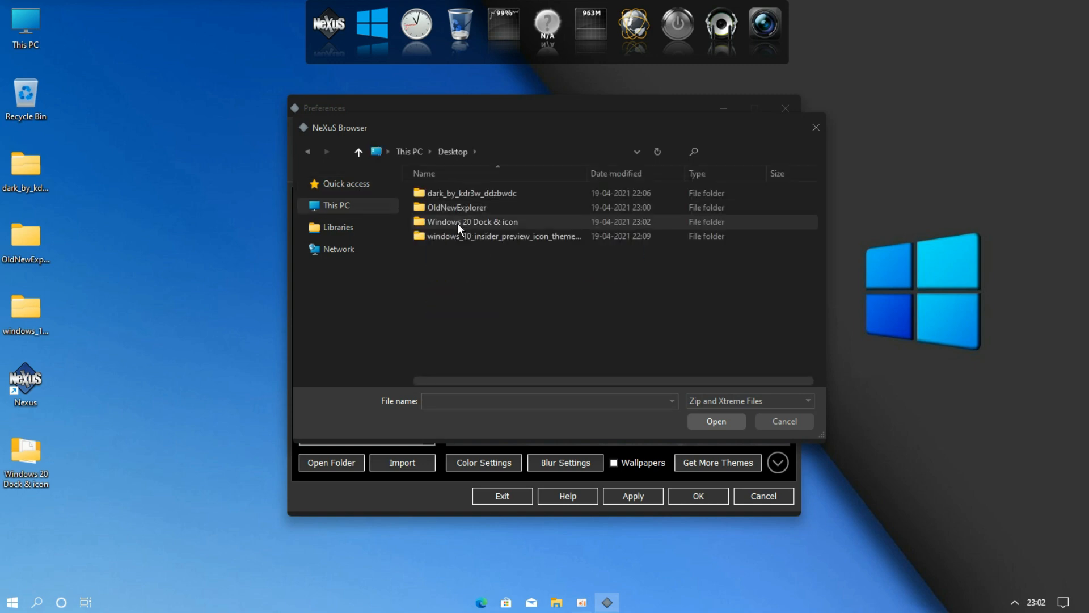
double_click(478, 223)
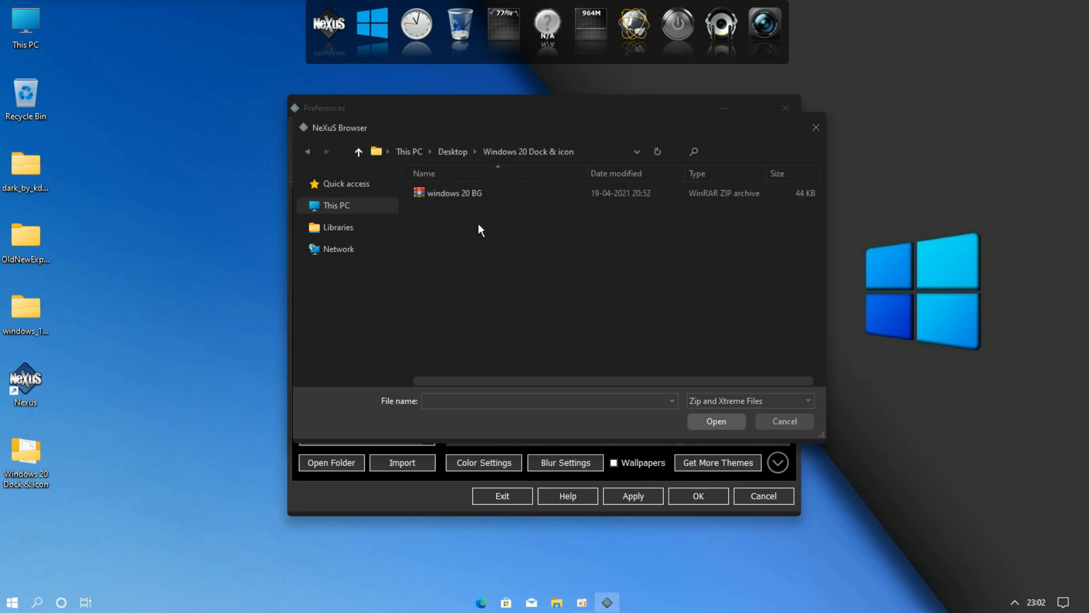
click(463, 195)
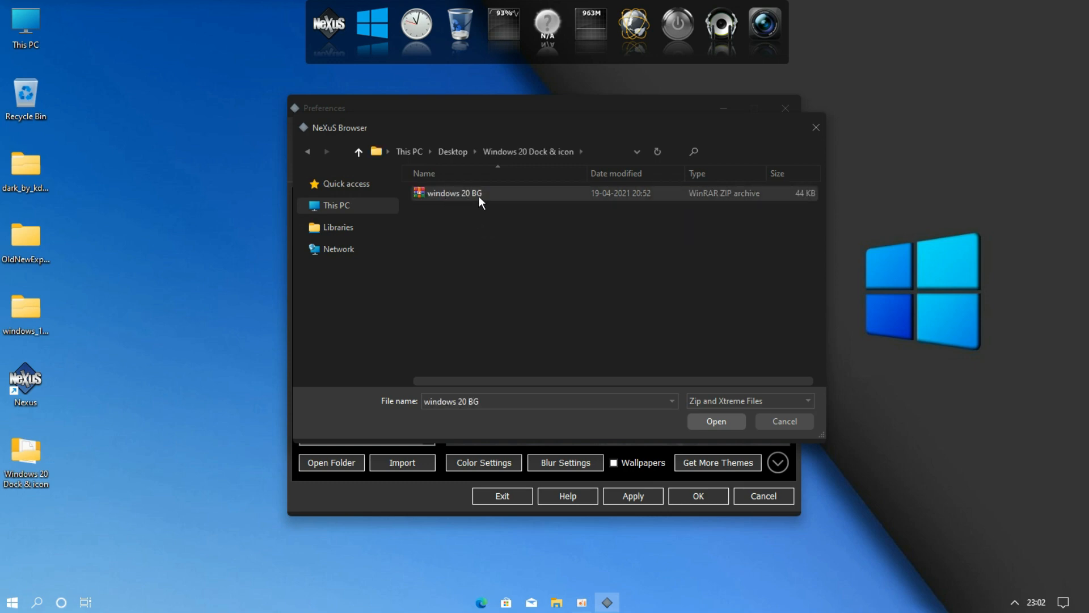
double_click(479, 196)
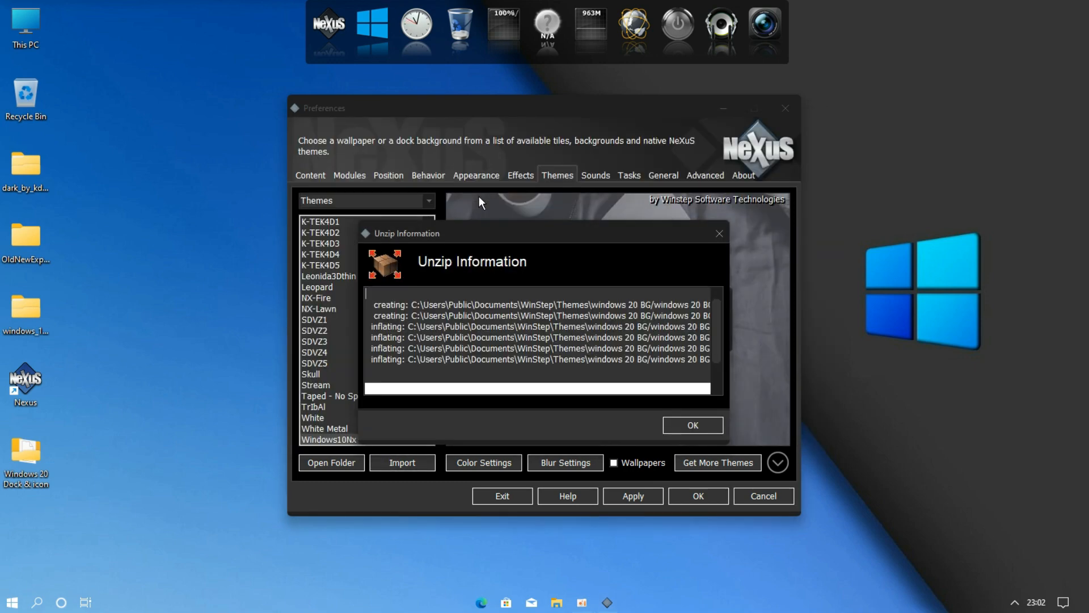
click(690, 420)
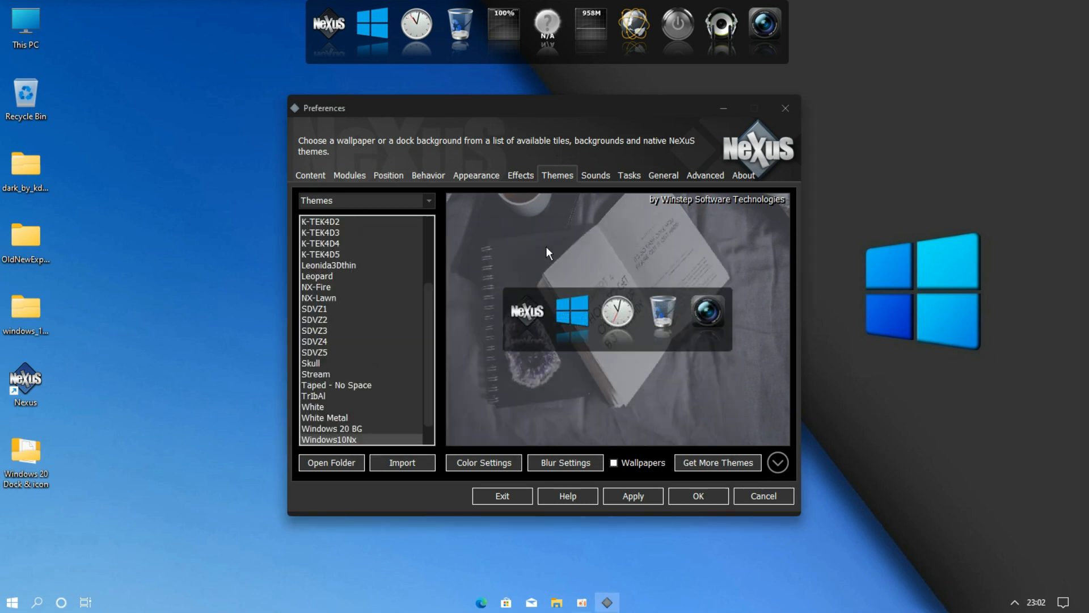
Step: Restore the Nexus configuration from windows 20 dock backup.wbk in the desktop's Windows 20 Dock & icon folder
click(708, 173)
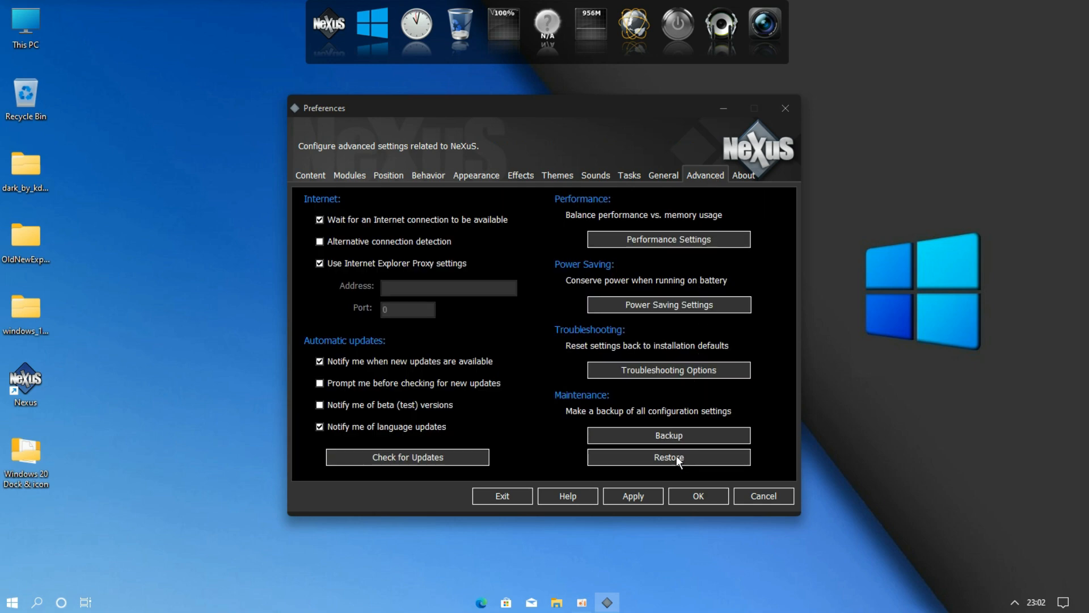
click(672, 454)
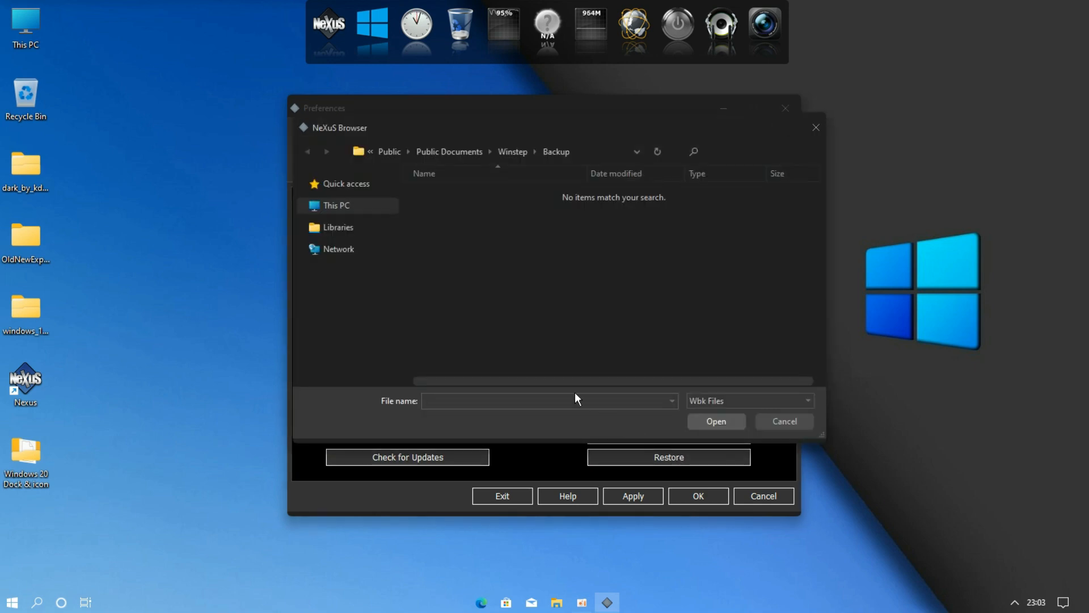
click(370, 186)
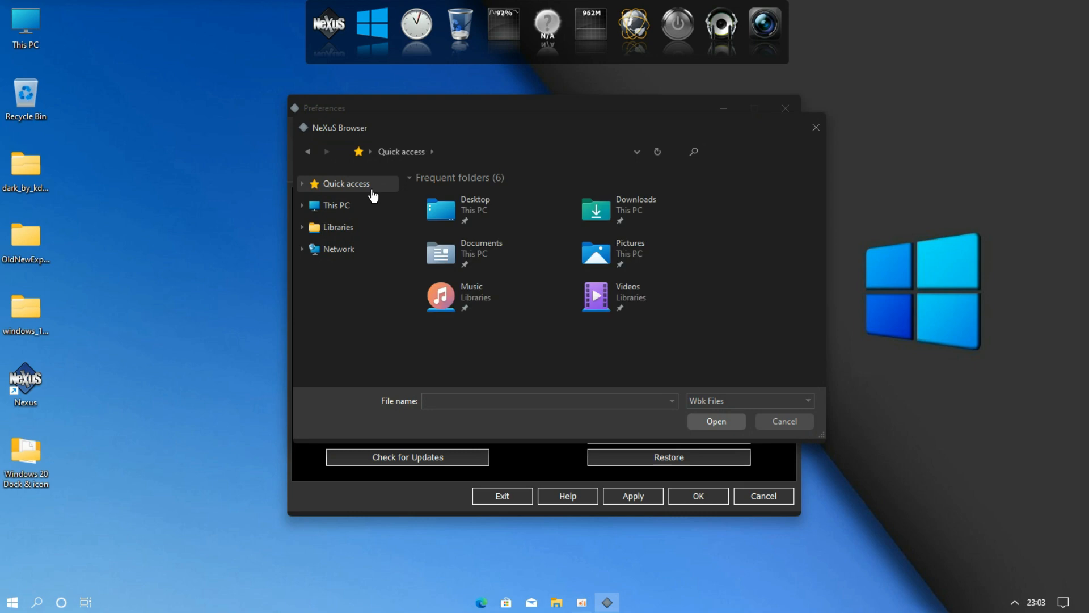
double_click(474, 216)
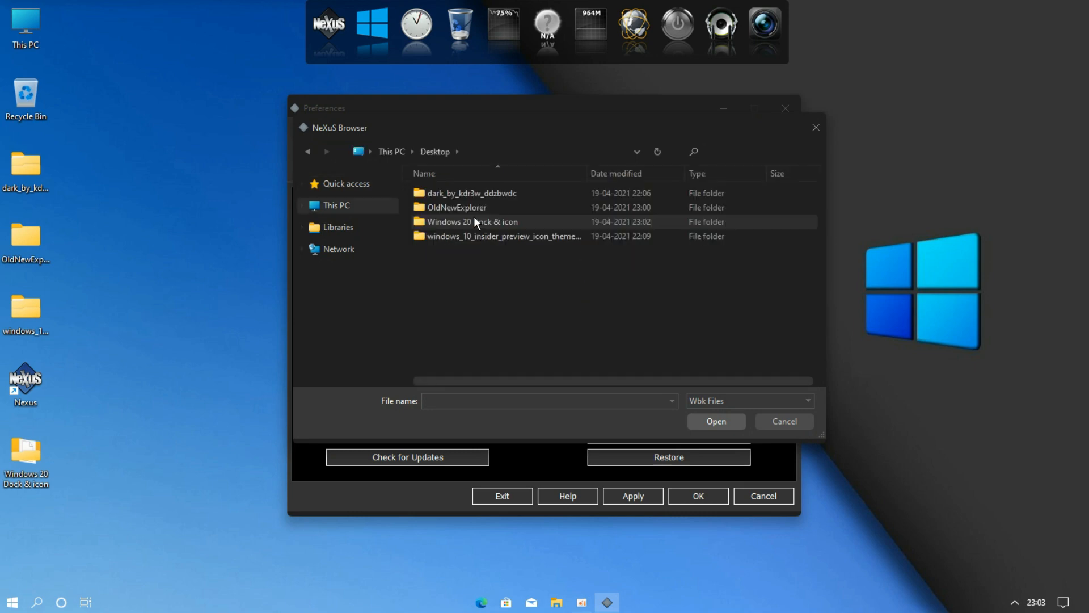
double_click(483, 221)
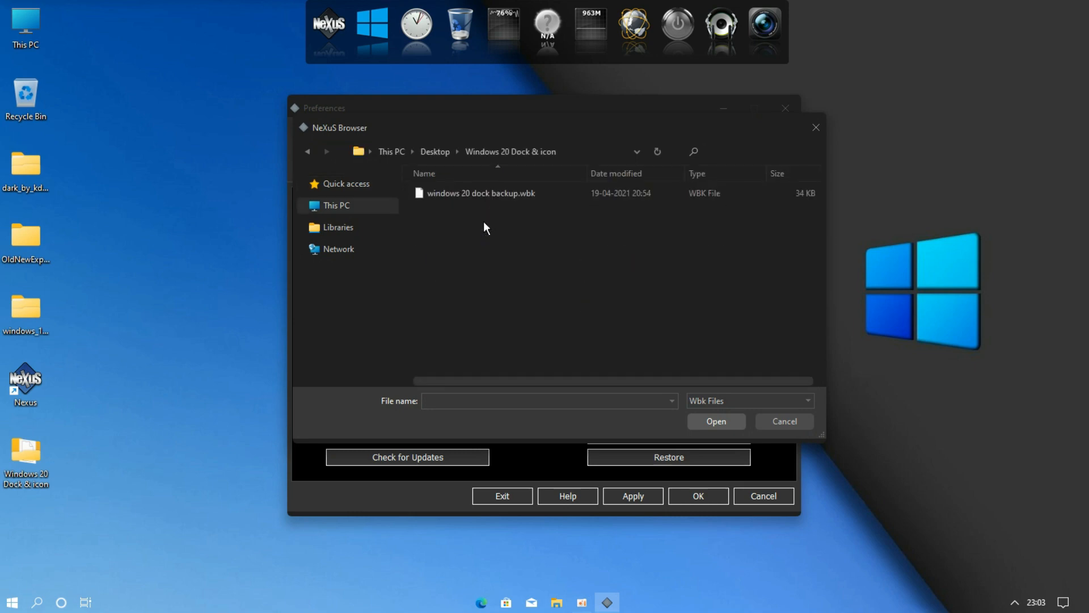
double_click(483, 200)
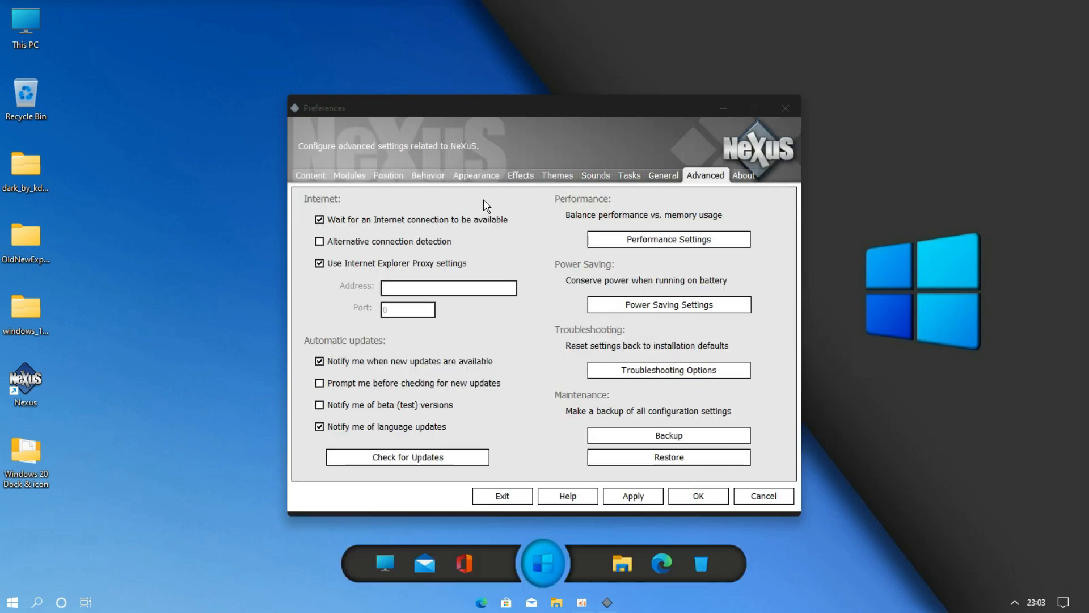
Step: Accept the Nexus preferences and set the Windows taskbar location on screen to Right
click(689, 498)
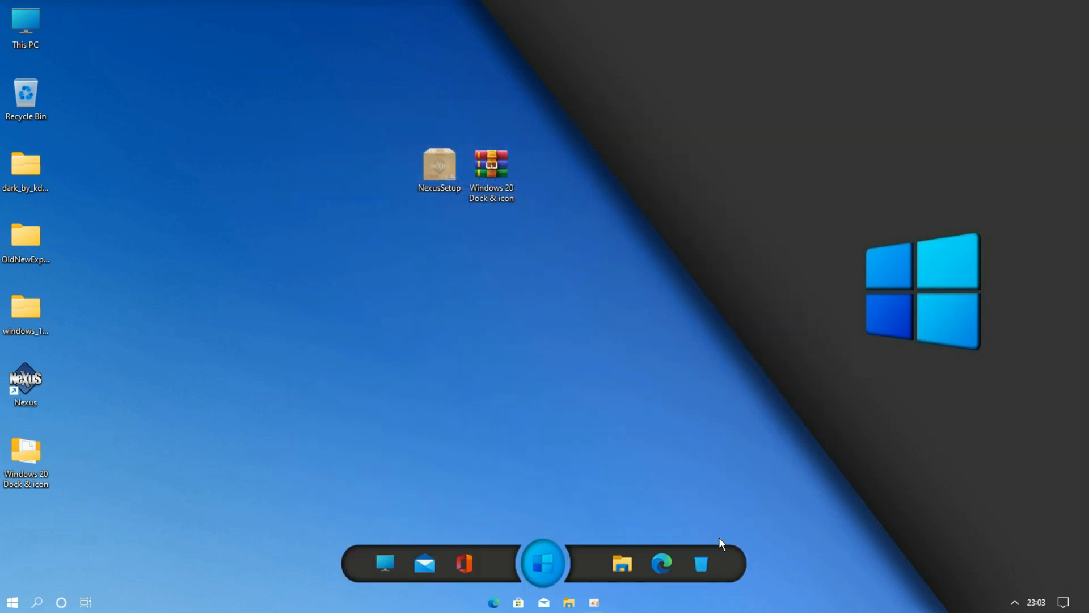
right_click(763, 603)
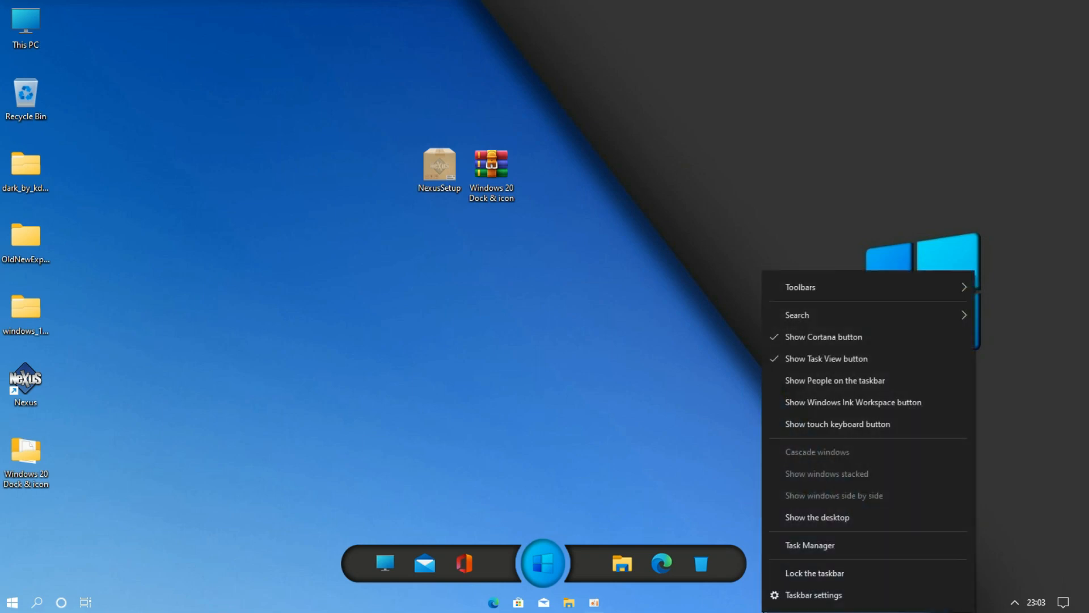
click(775, 604)
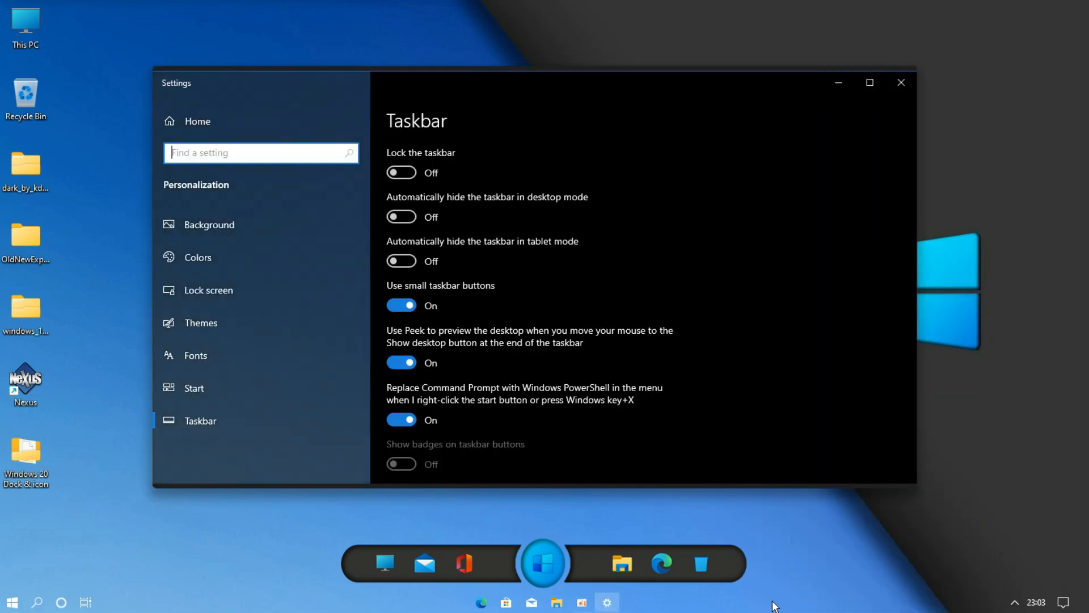
scroll(560, 365, down, 3)
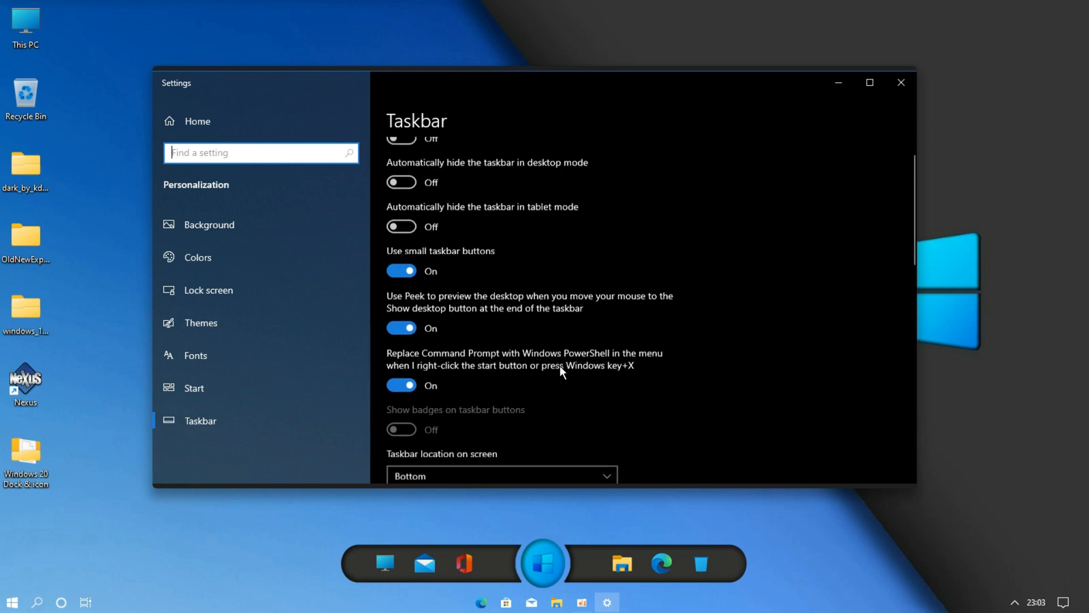
click(544, 335)
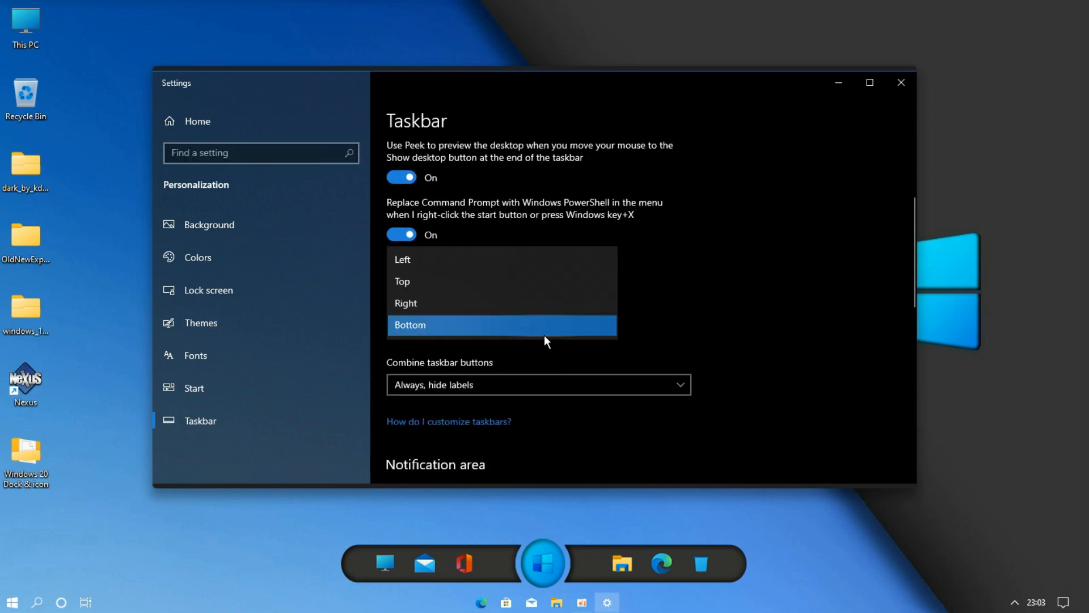
click(538, 309)
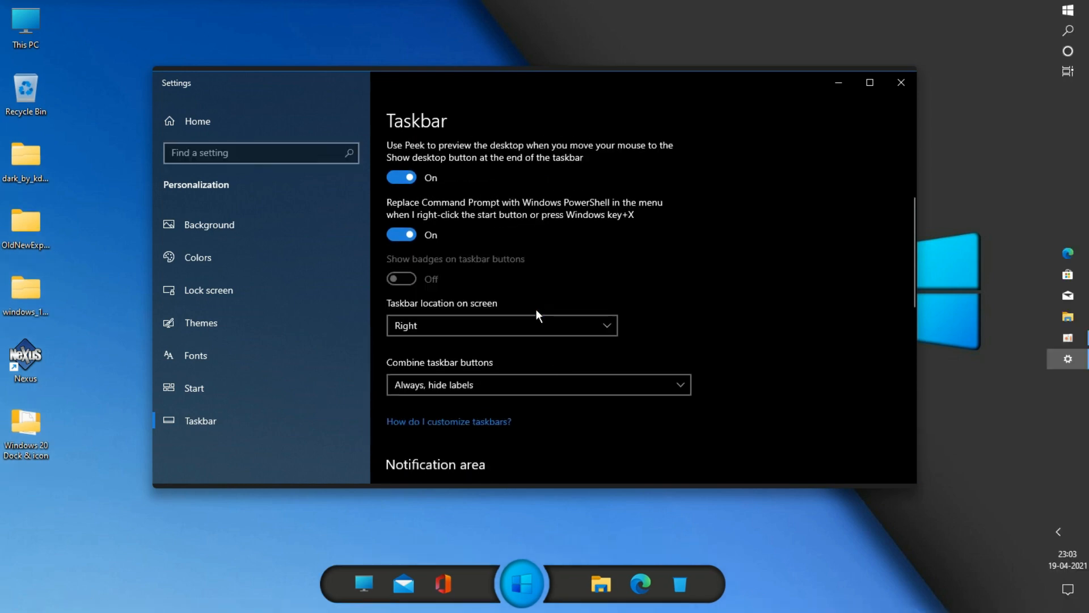
Step: Turn on automatic hiding of the taskbar in desktop mode and close the Settings window
scroll(513, 300, up, 3)
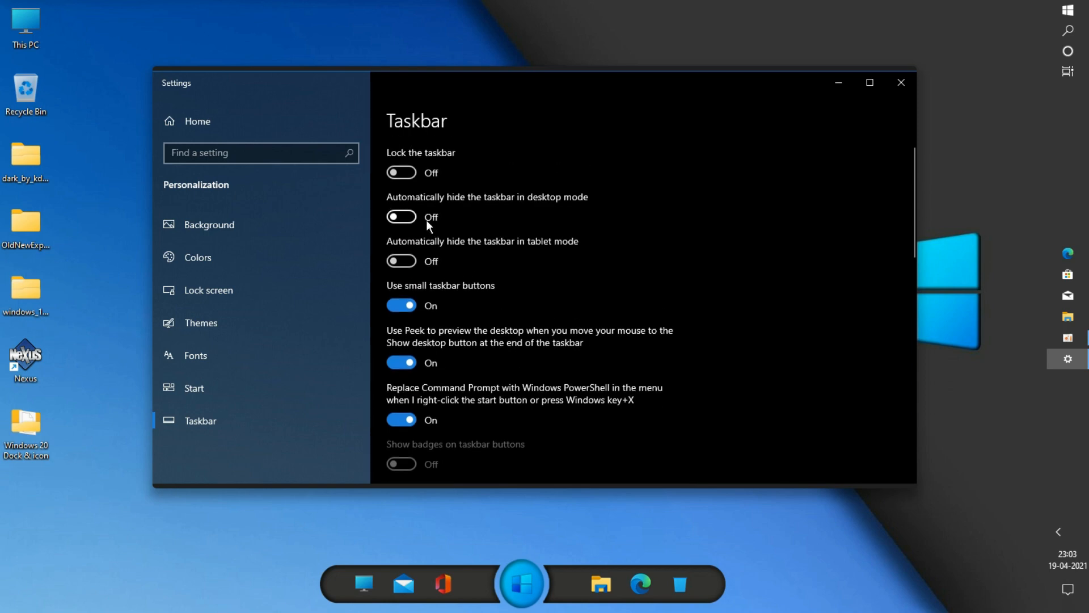
click(409, 223)
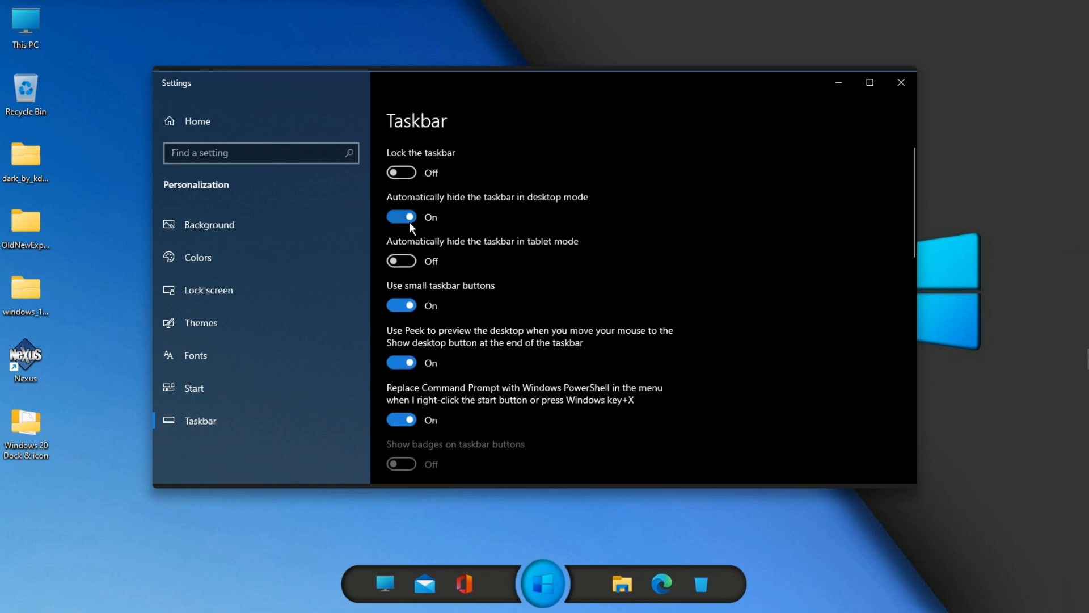
click(891, 89)
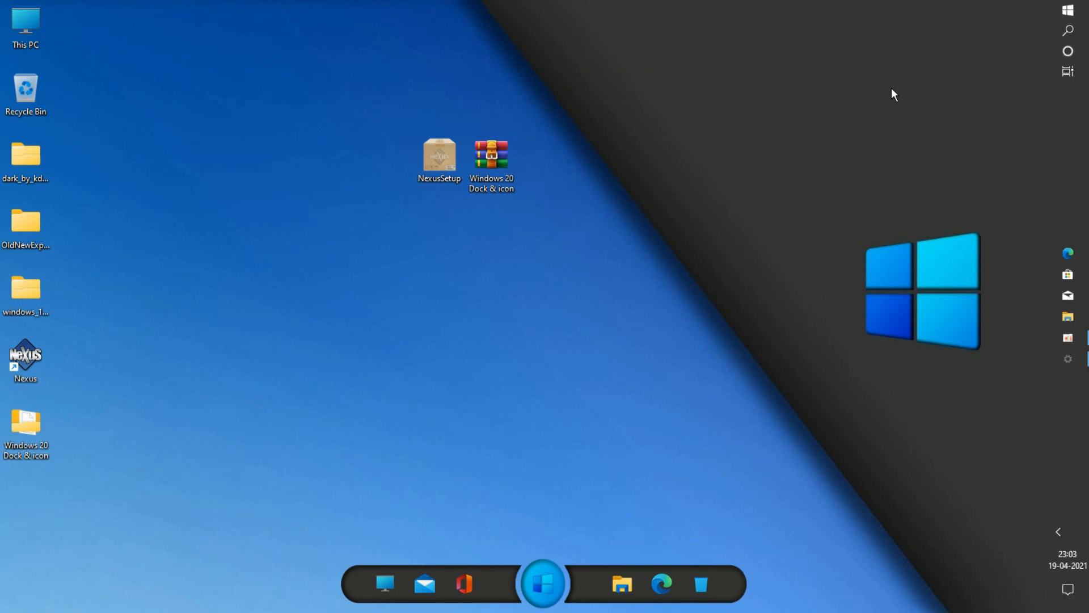
Step: Hide all desktop icons
right_click(699, 218)
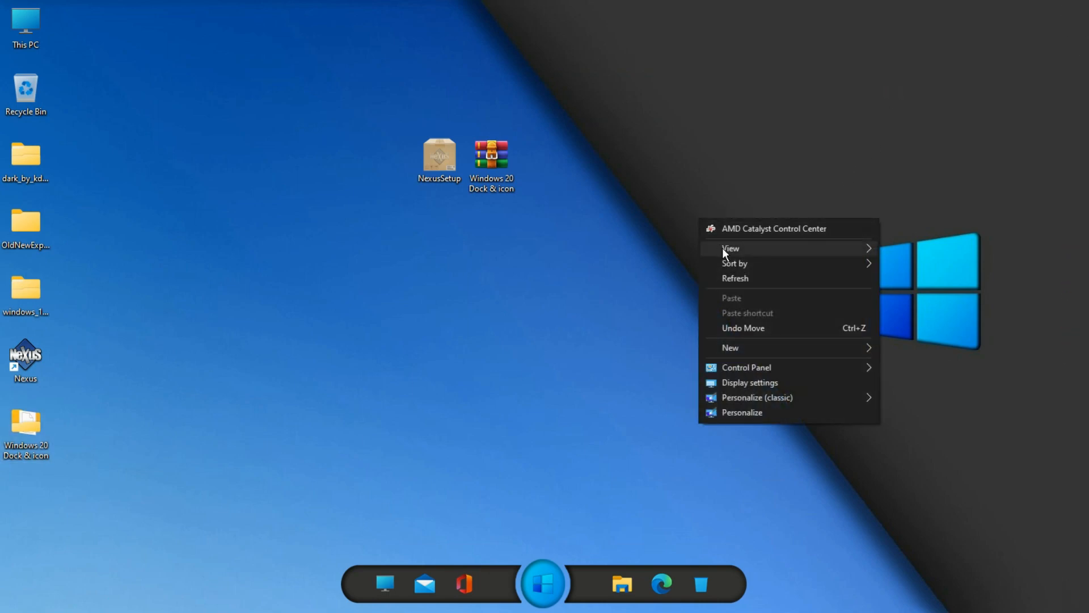
mouse_move(731, 250)
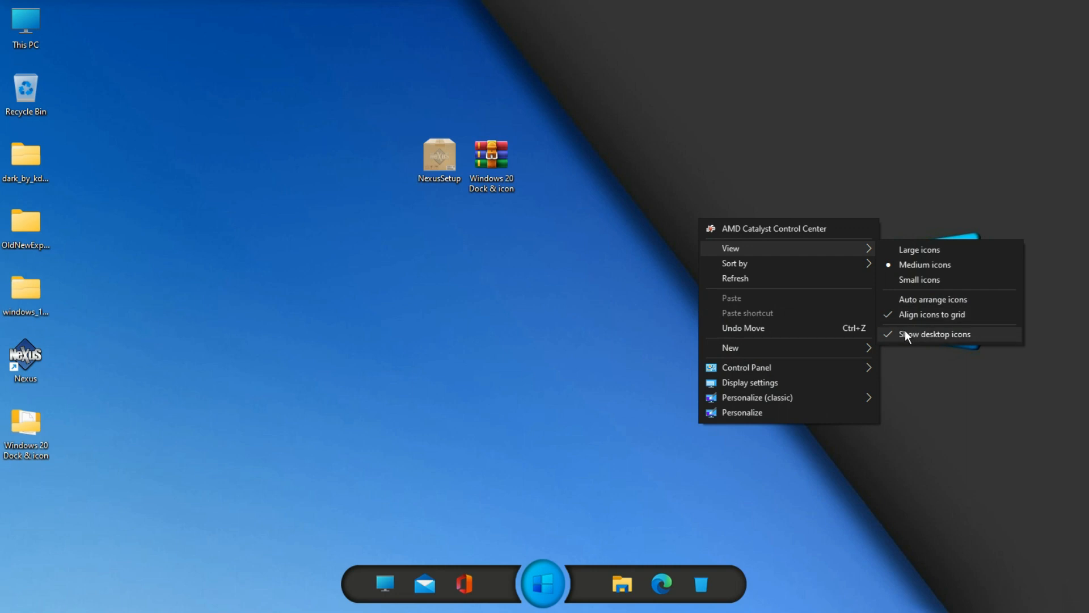
click(929, 334)
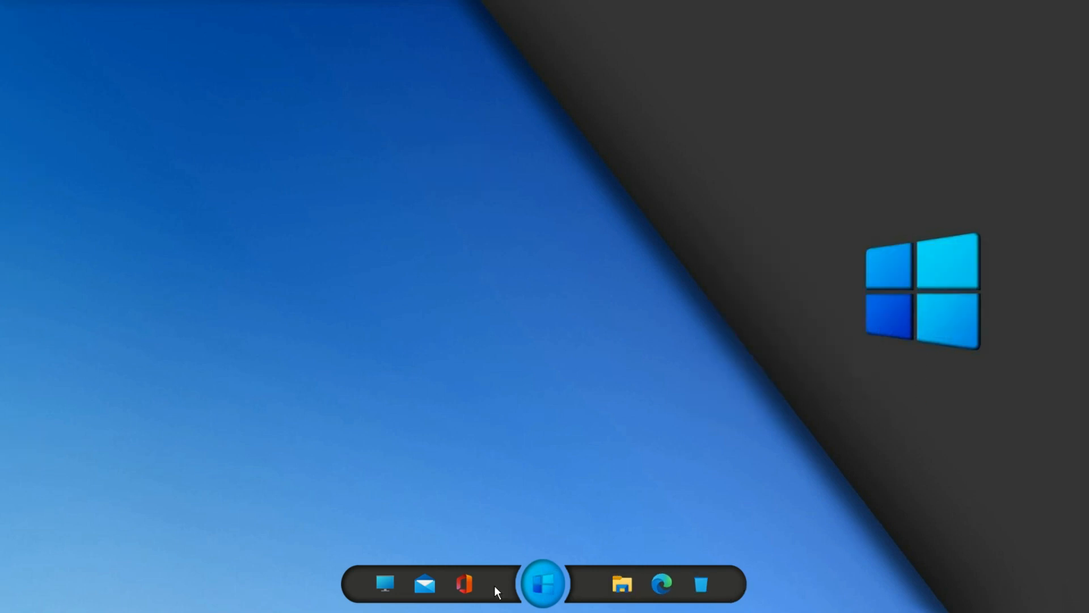
Step: Try the dock's Start and This PC shortcuts, look through Quick access and Local Disk (C:), and close the window
click(543, 587)
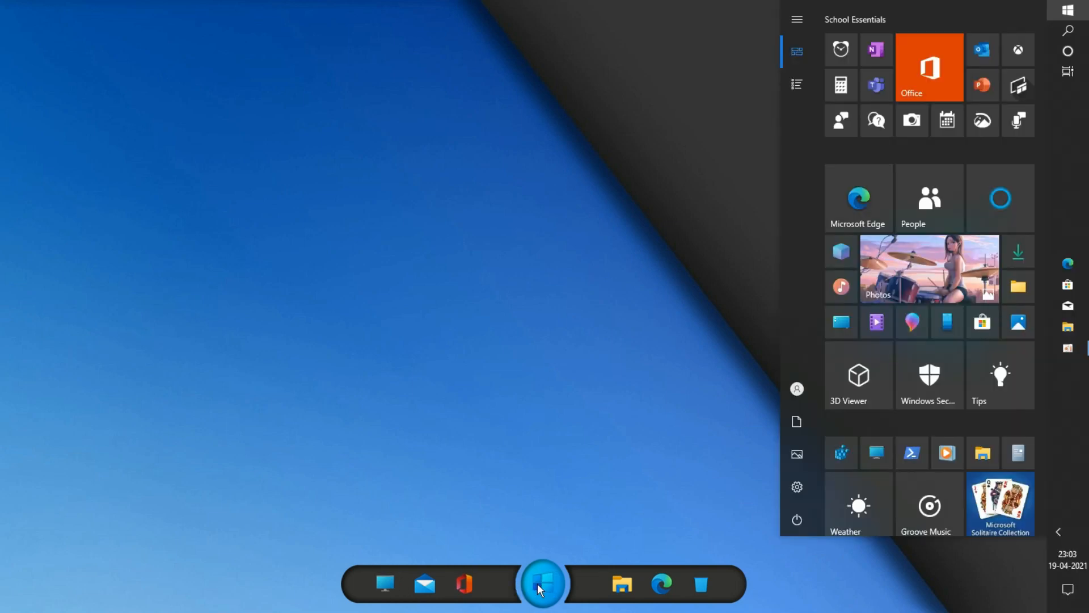
click(397, 582)
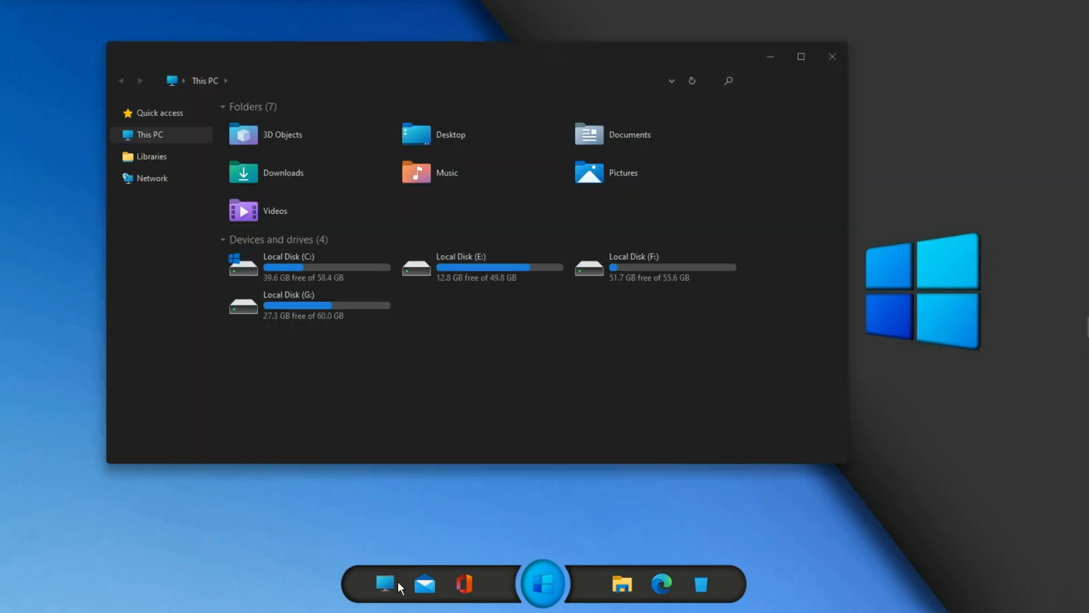
click(178, 117)
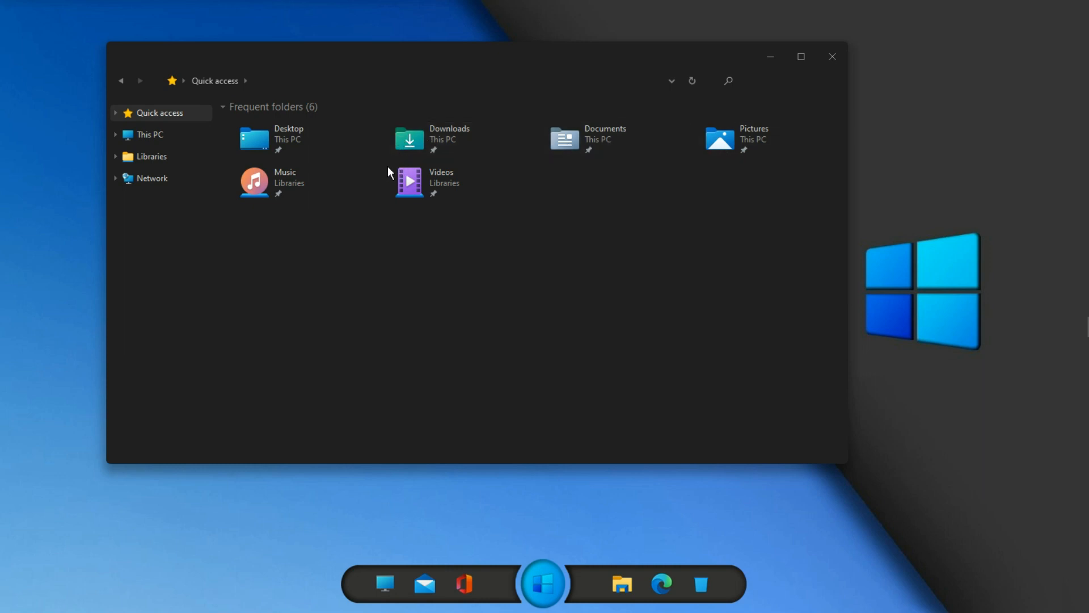
click(173, 132)
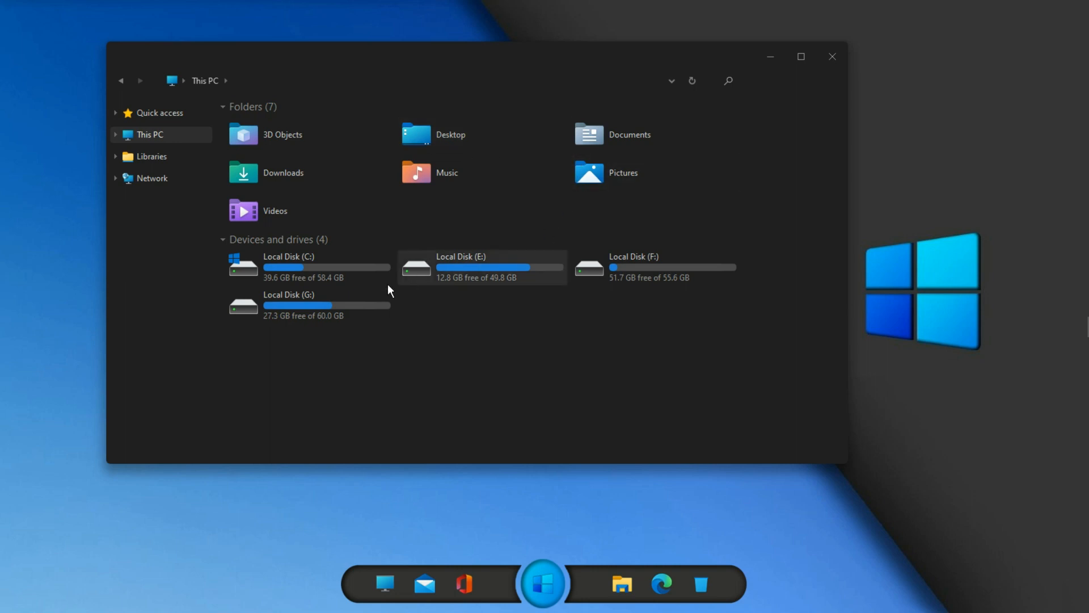
double_click(332, 278)
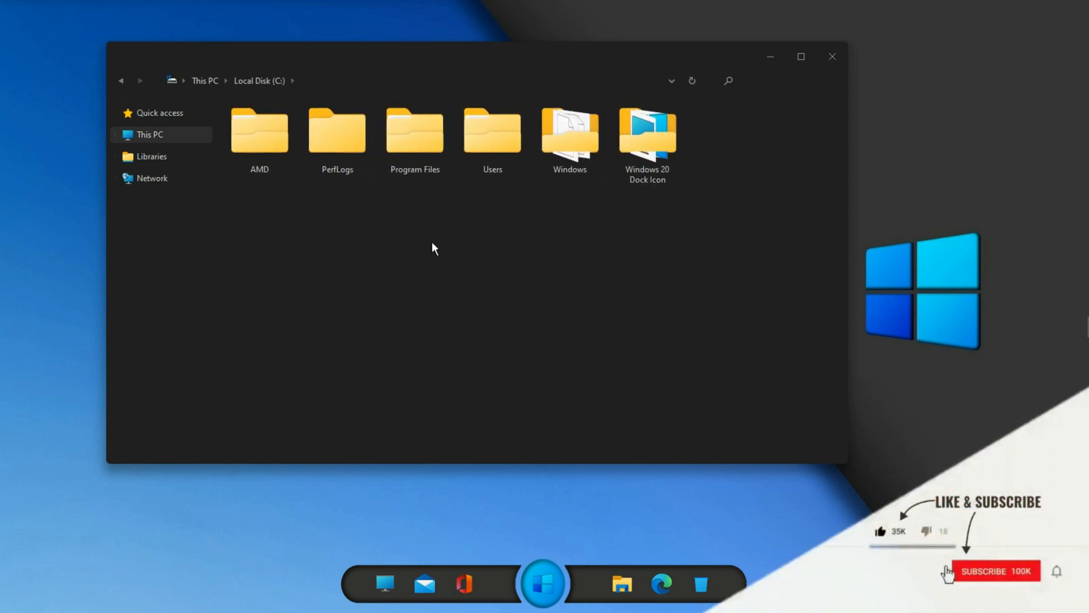
click(832, 59)
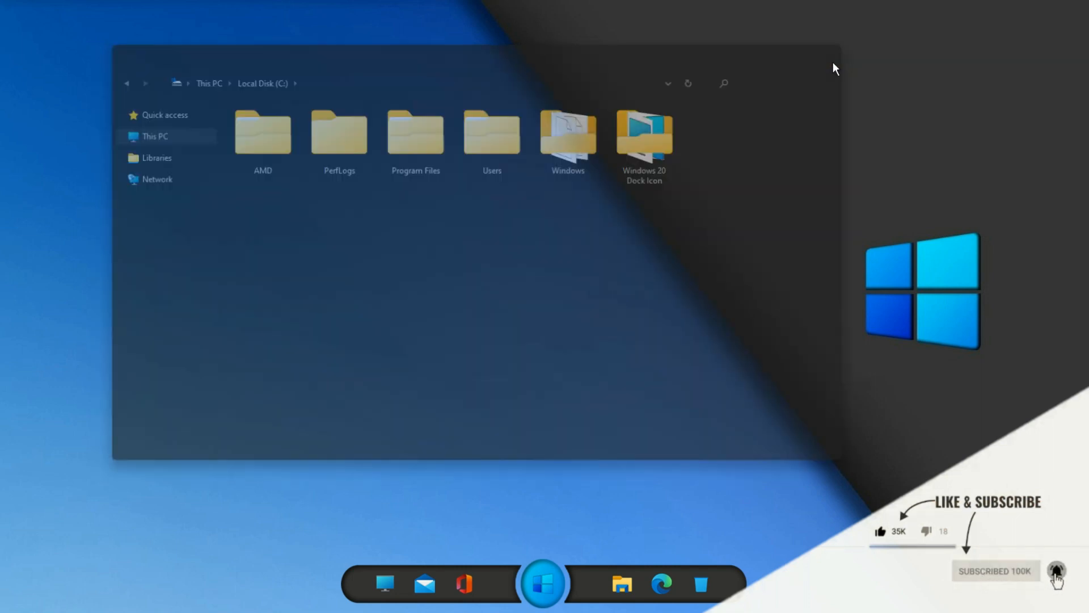